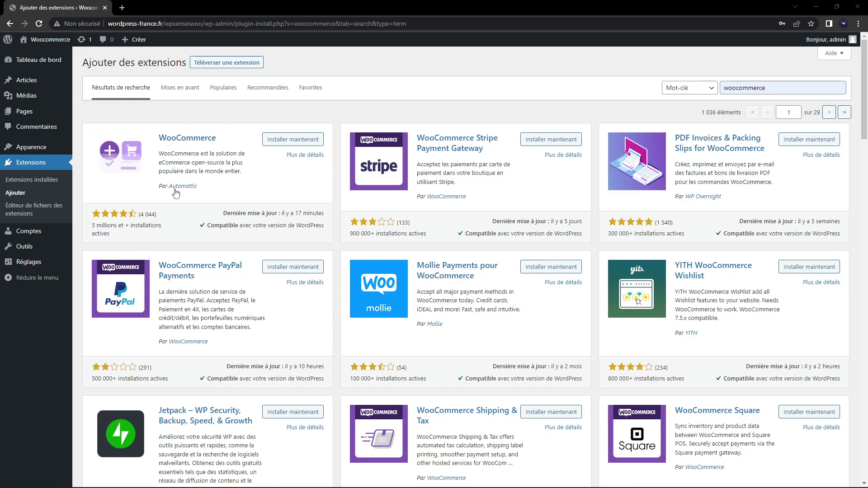
Install the WooCommerce plugin by Automattic from the extension search results and activate it
click(306, 139)
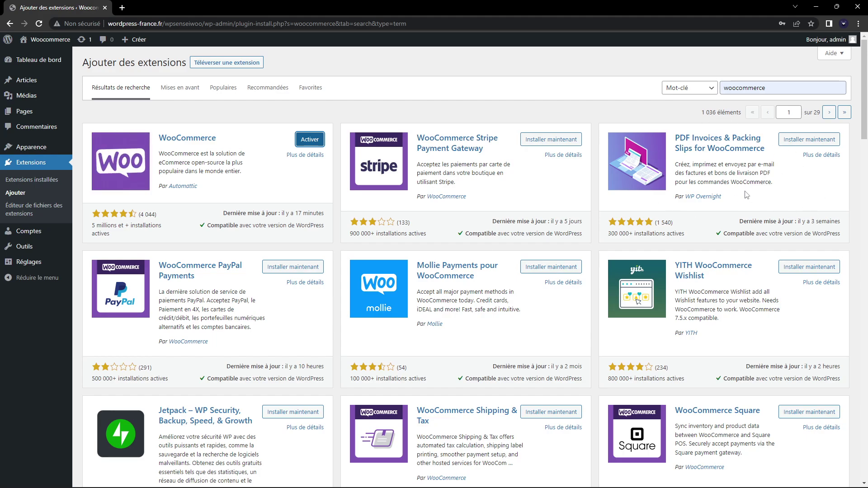
scroll(572, 132, down, 7)
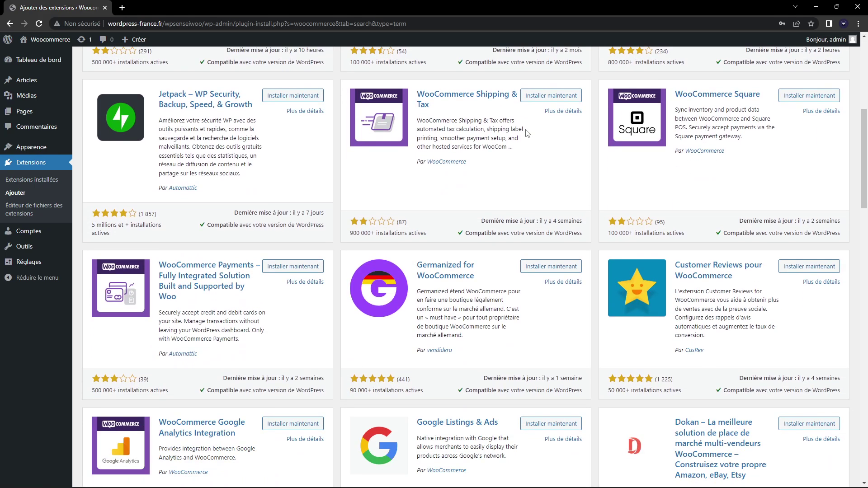
scroll(527, 133, down, 5)
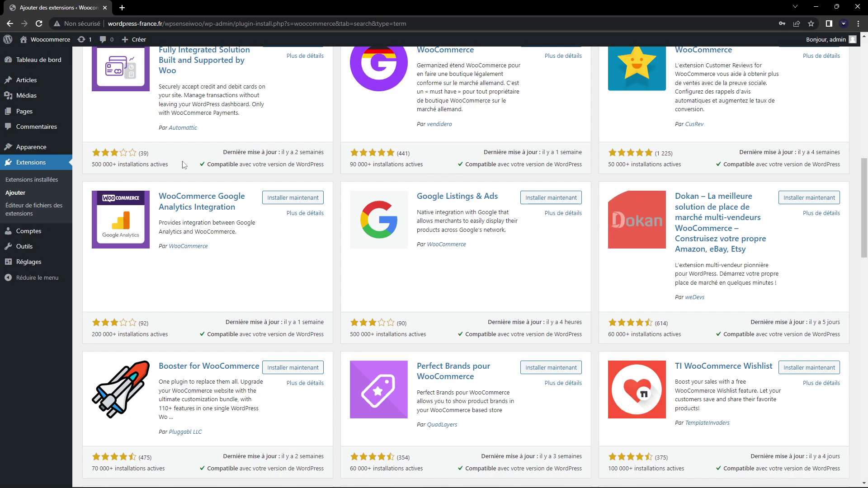
scroll(270, 233, down, 5)
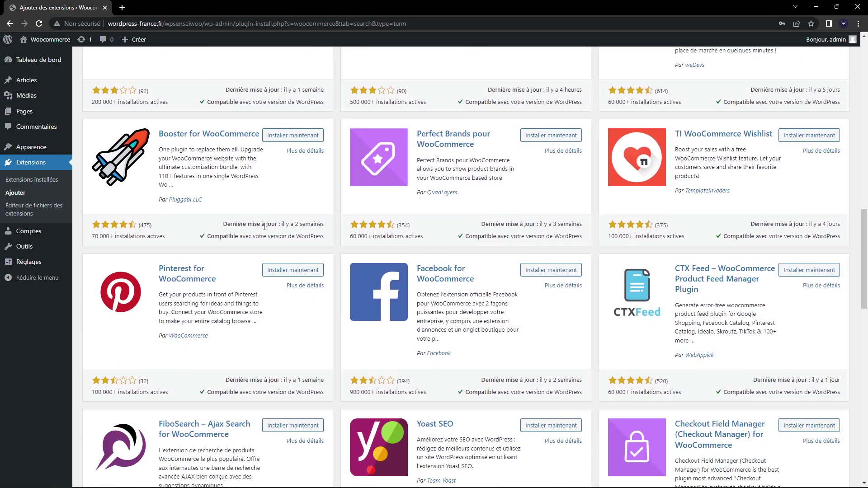
scroll(270, 234, down, 4)
scroll(291, 352, up, 15)
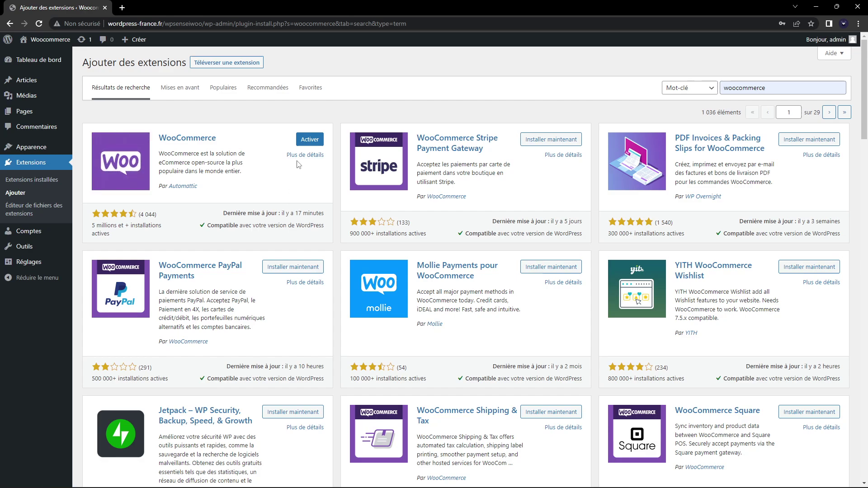
click(310, 139)
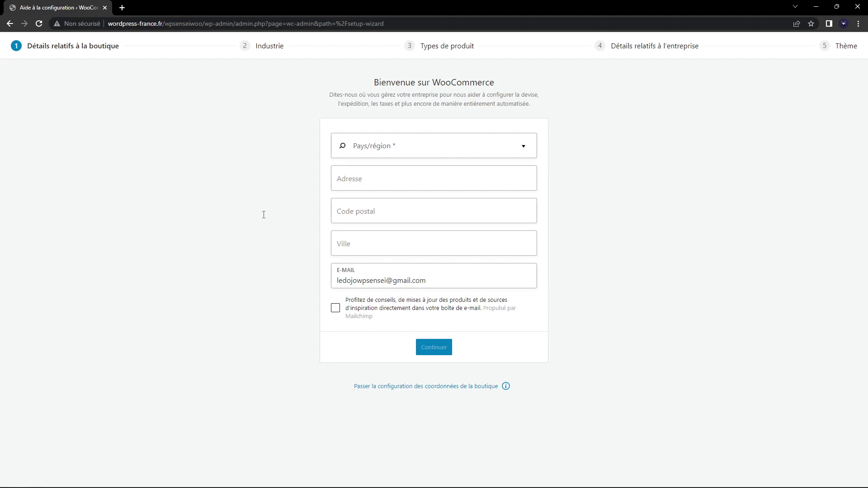
Set the store's country to France in the setup wizard, continue, and decline sharing usage data
click(451, 144)
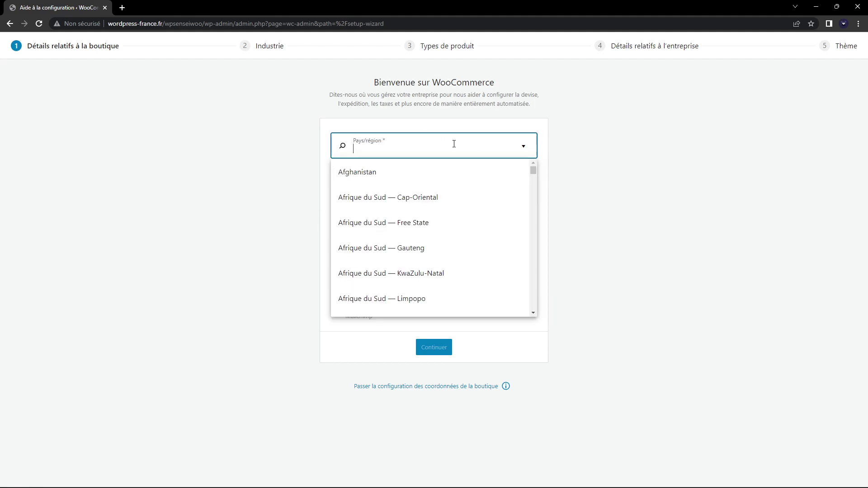
text(fr)
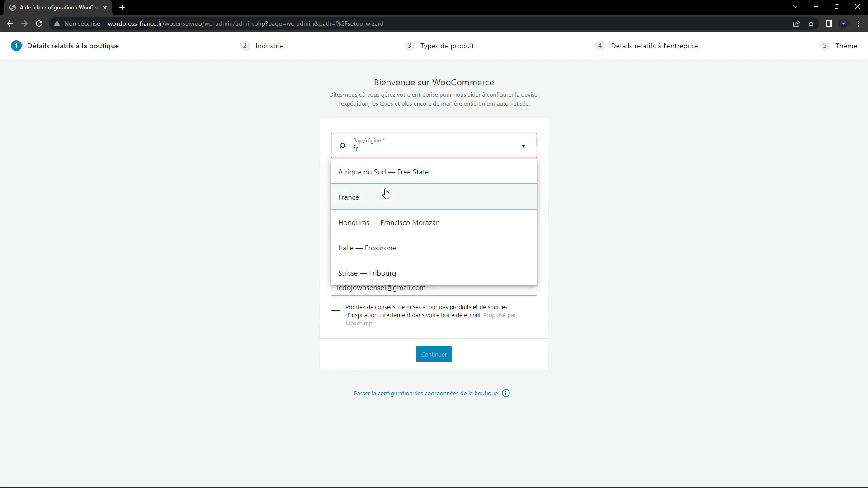
click(385, 193)
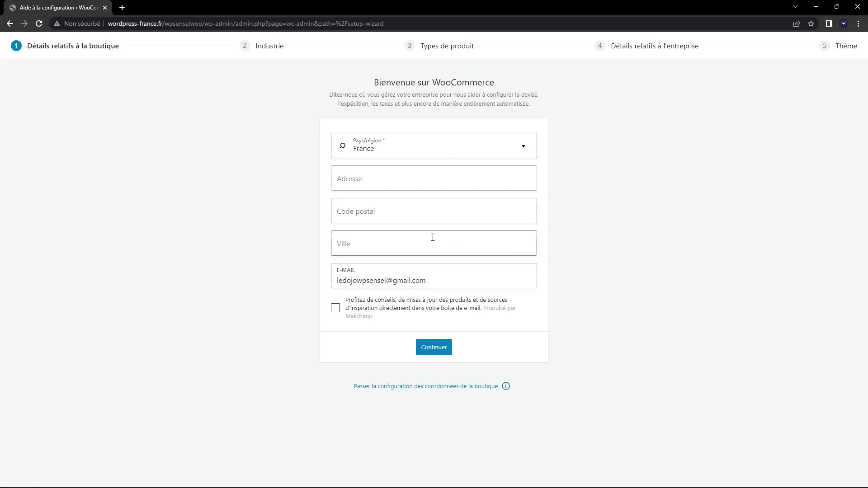
click(447, 352)
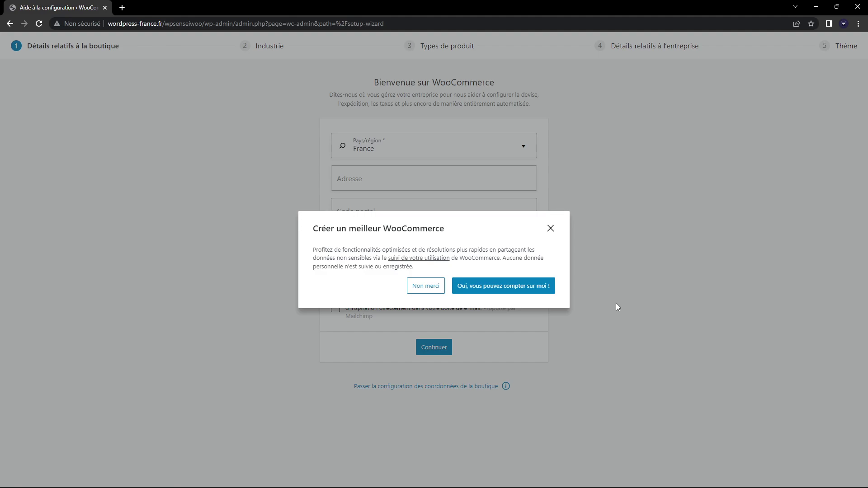
click(425, 286)
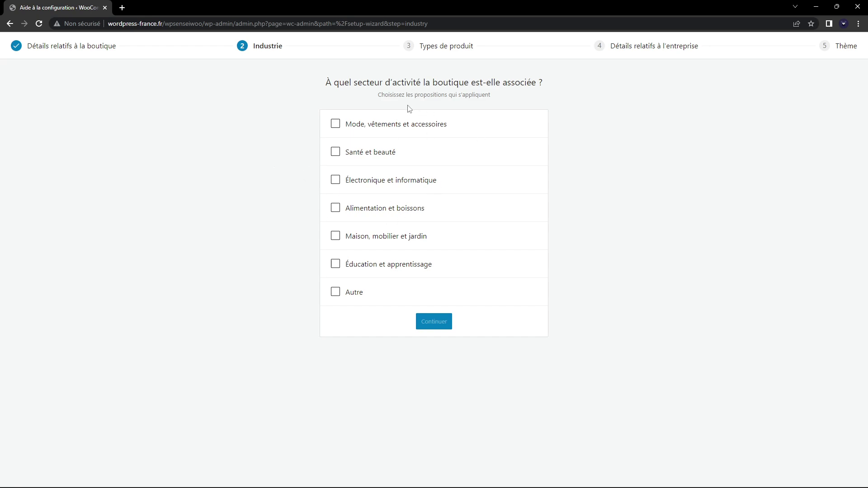
Choose Autre as the store's industry and add Téléchargements to the product types, continuing past both wizard pages
click(355, 291)
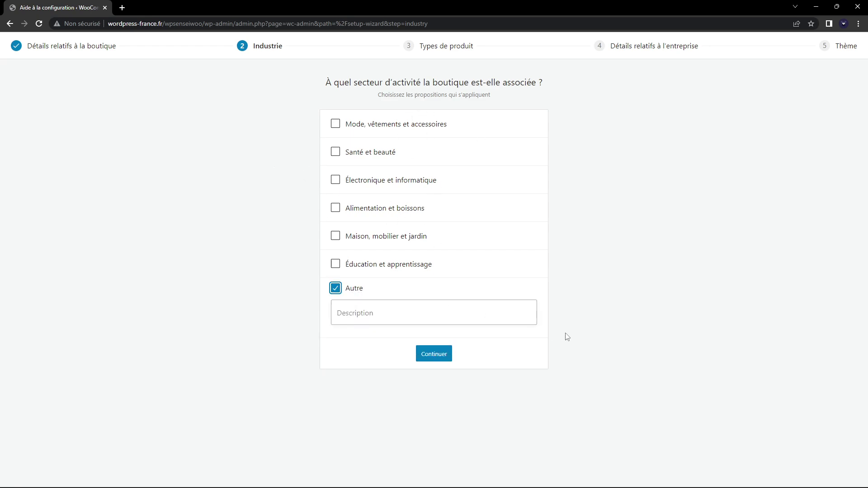
click(445, 355)
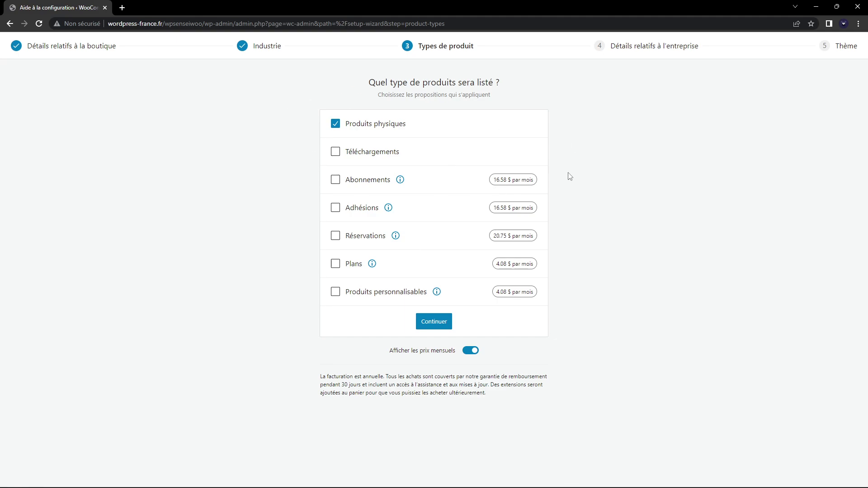
click(385, 152)
click(430, 325)
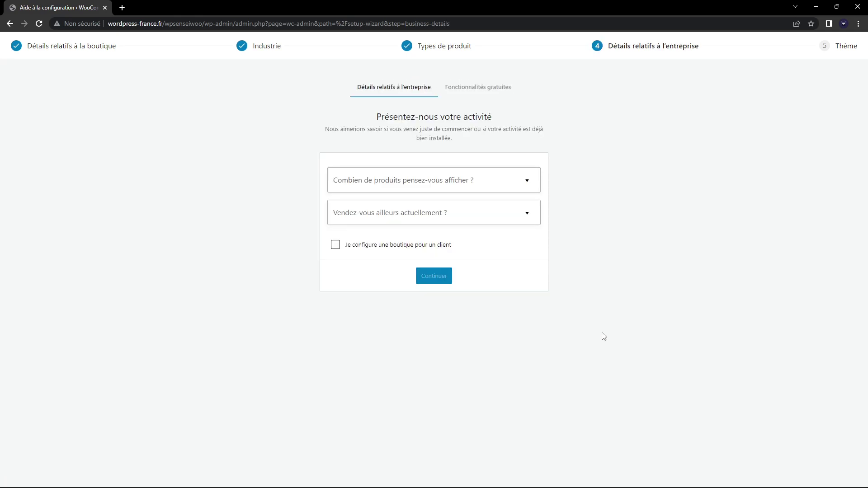
Answer the business details with "Je n'ai pas encore de produits" and "Non" for selling elsewhere, and continue
click(523, 181)
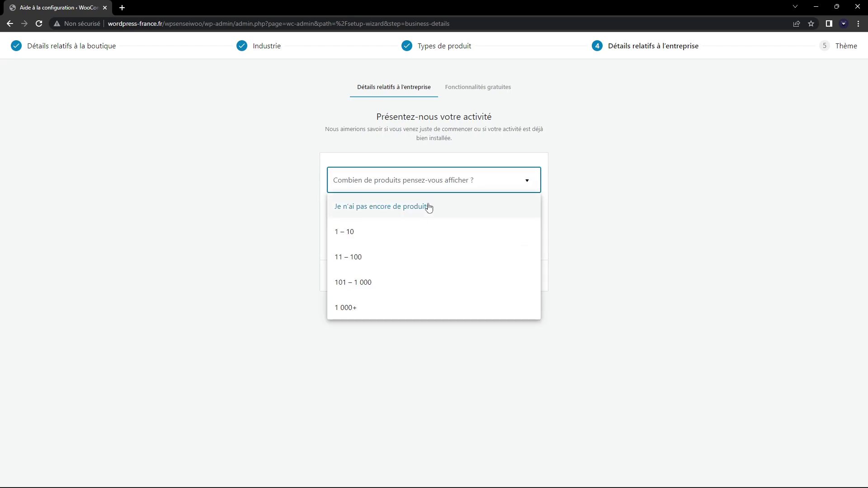
click(479, 210)
click(457, 214)
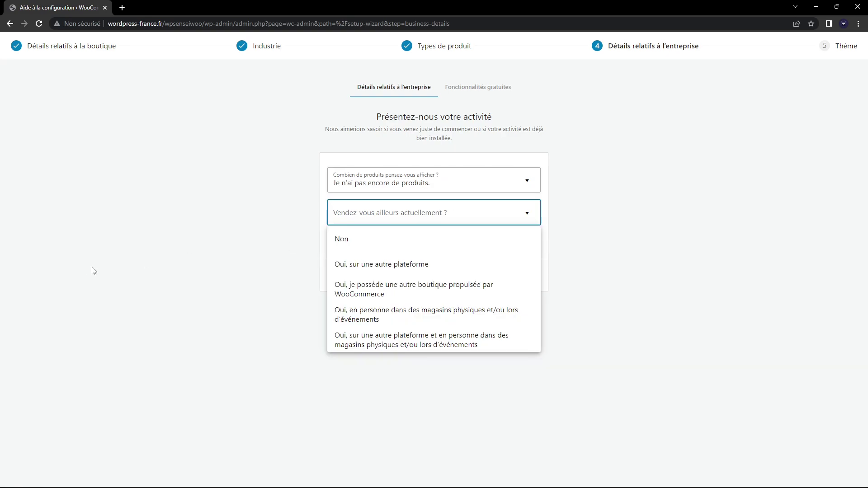
click(210, 249)
click(364, 221)
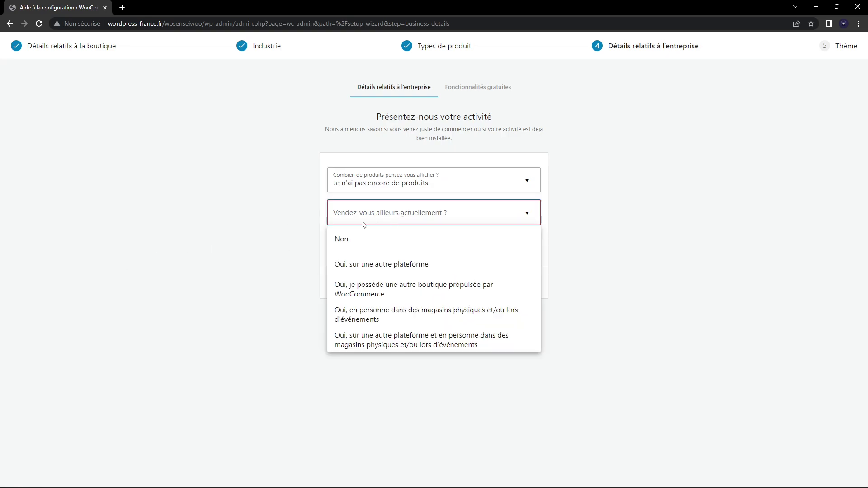
click(395, 240)
click(437, 279)
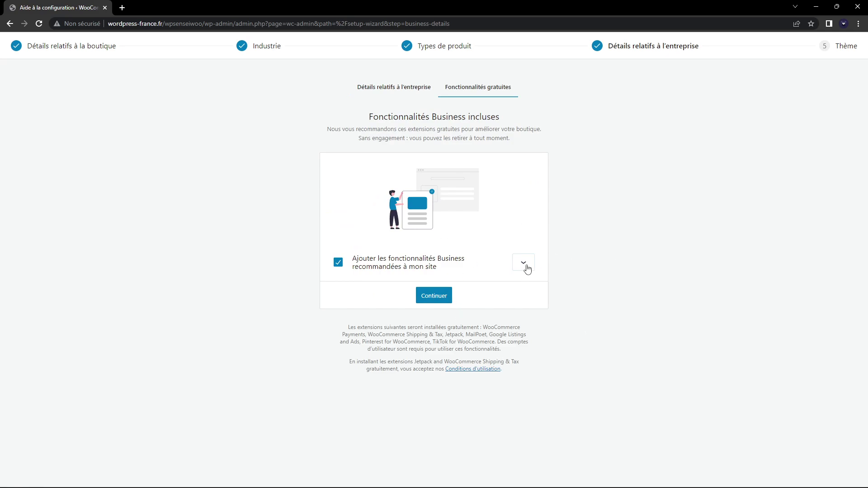
Expand the recommended Business features, deselect them all, and continue to the theme selection
click(523, 263)
scroll(271, 216, down, 2)
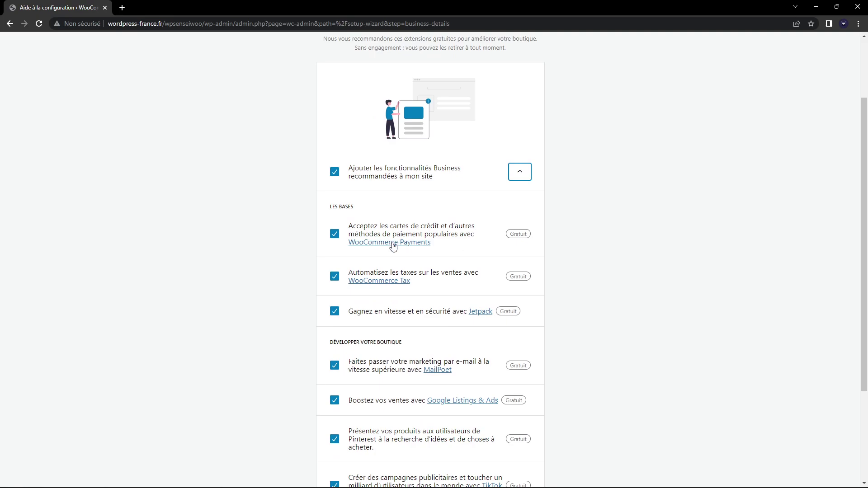
scroll(293, 241, down, 2)
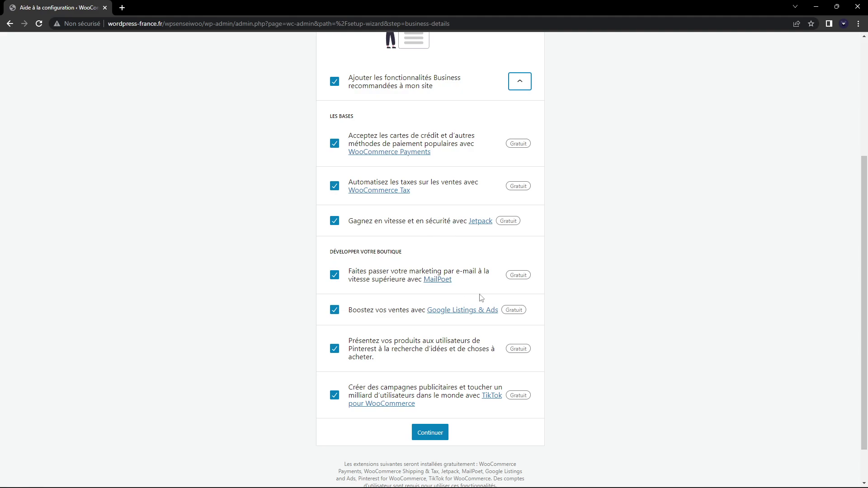
scroll(518, 315, up, 1)
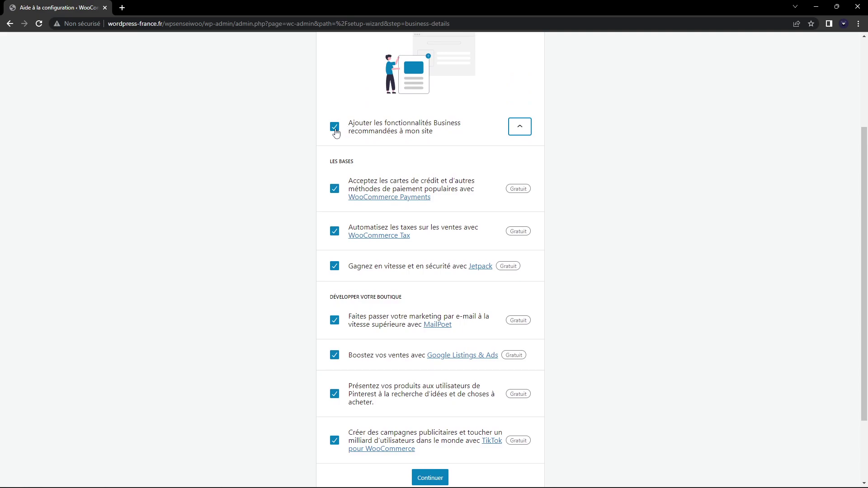
key(shift+Tab)
key(space)
scroll(530, 433, down, 1)
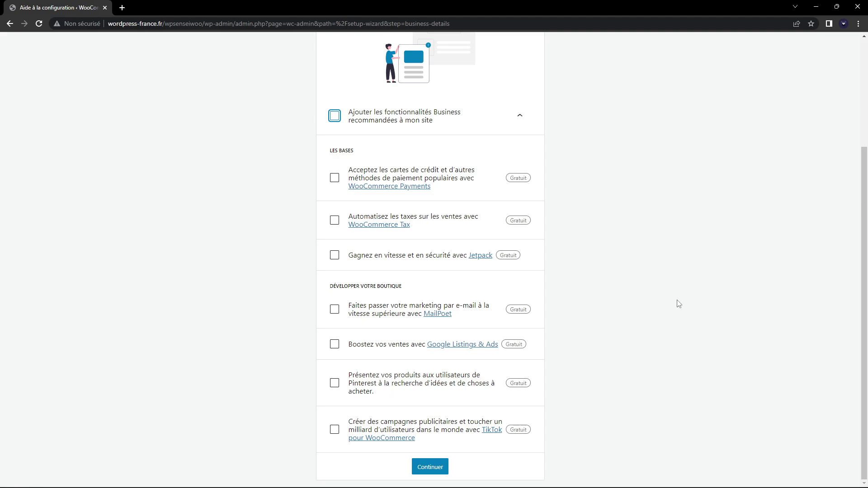
click(443, 466)
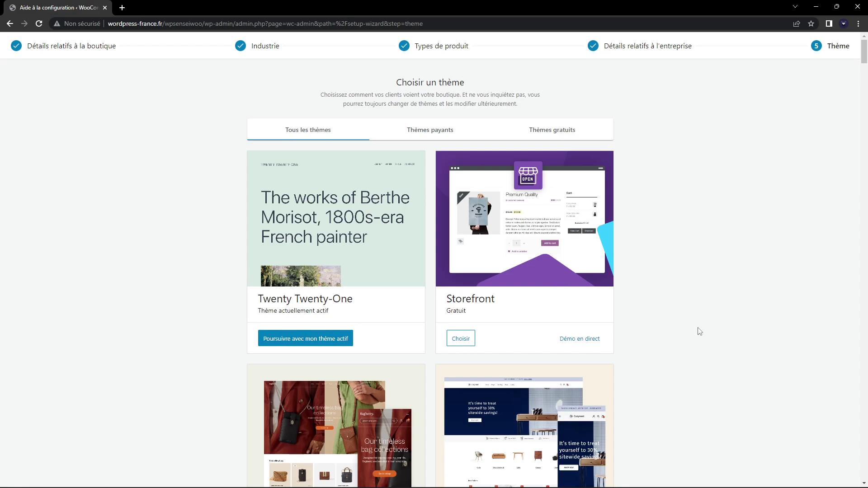
Look through the store themes offered in the final stage of the setup wizard
scroll(699, 330, down, 5)
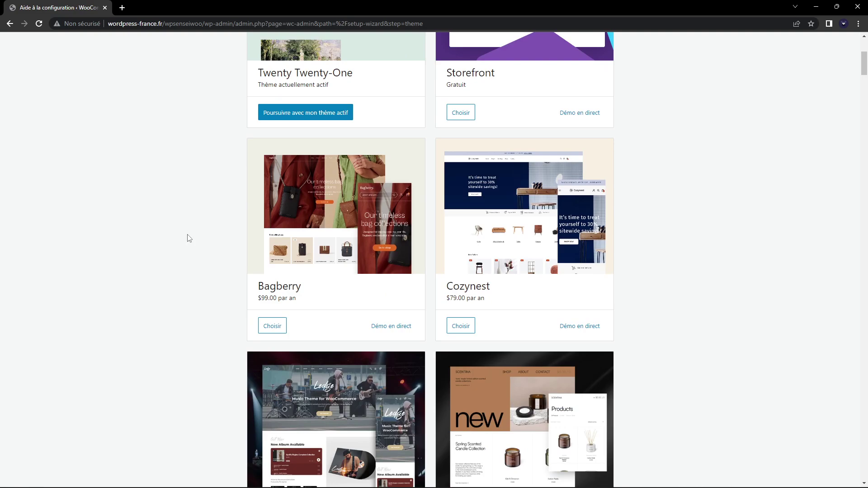
scroll(184, 238, down, 4)
scroll(581, 339, up, 7)
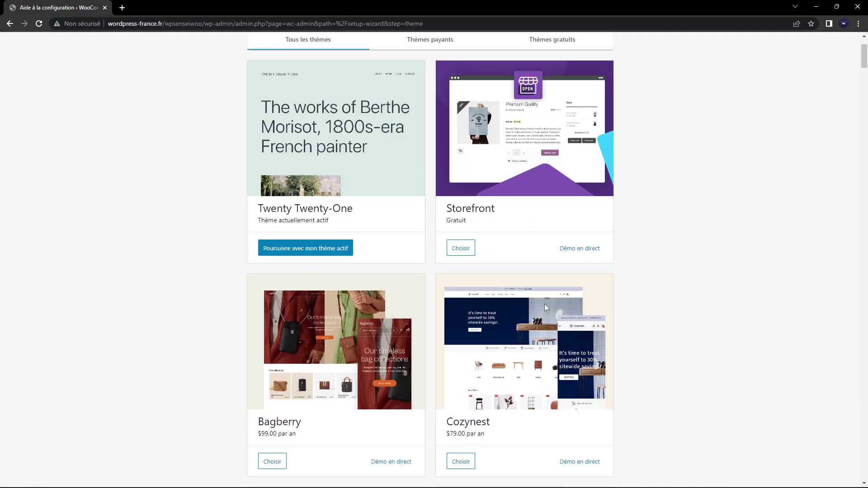
scroll(544, 312, down, 3)
scroll(290, 361, up, 3)
scroll(290, 361, up, 1)
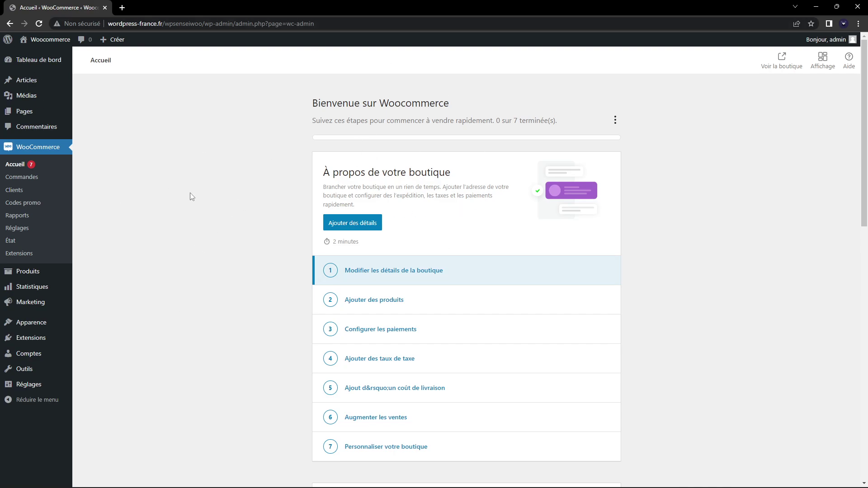
Review the WooCommerce home page, including the setup tasks, next steps, inbox and statistics overview
scroll(192, 197, down, 5)
scroll(301, 188, up, 2)
scroll(300, 188, down, 5)
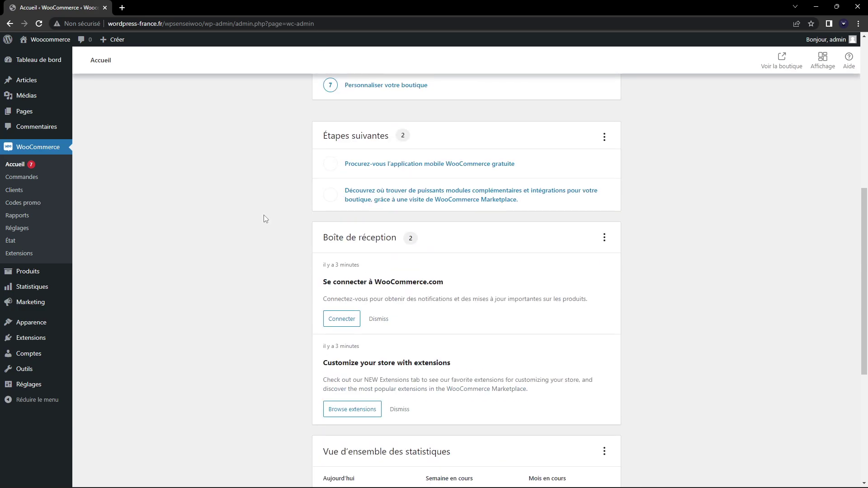
scroll(288, 131, down, 5)
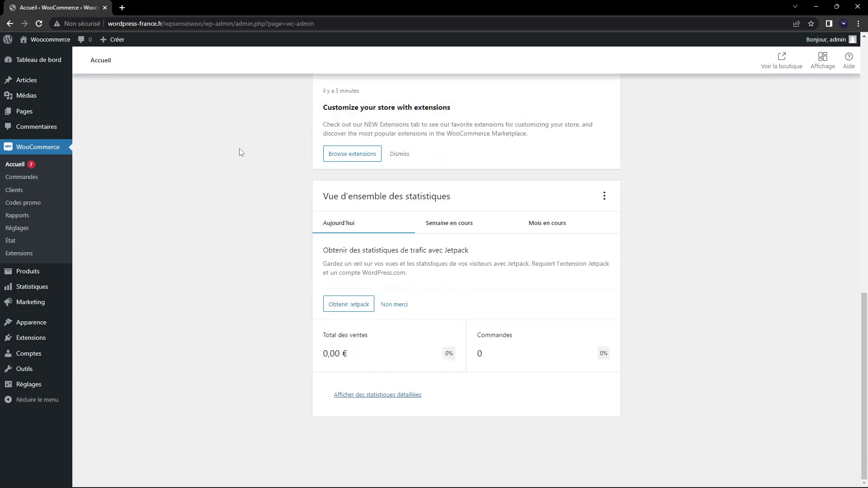
scroll(237, 191, up, 10)
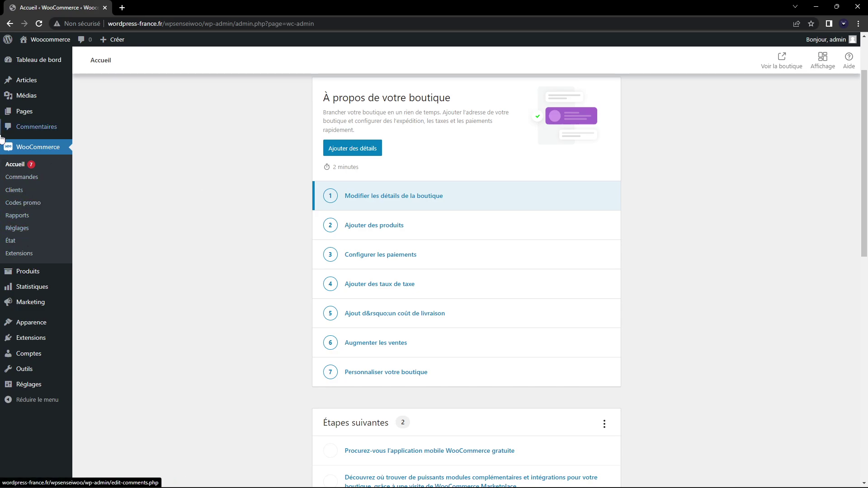
Open the WooCommerce general settings and set Où vendre to "Vendre dans certains pays"
click(33, 230)
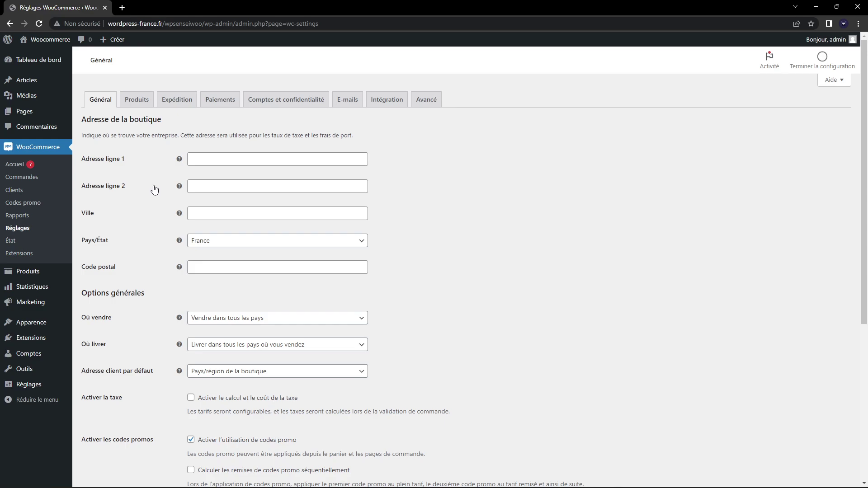
scroll(154, 189, down, 1)
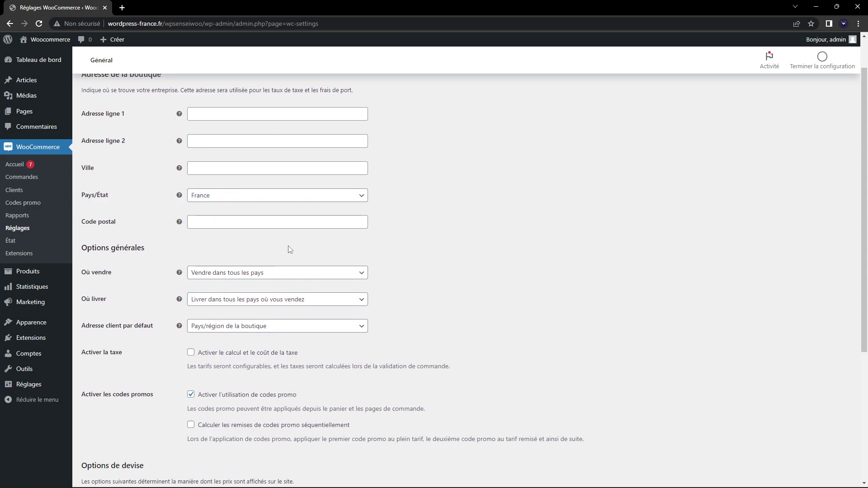
scroll(152, 192, down, 1)
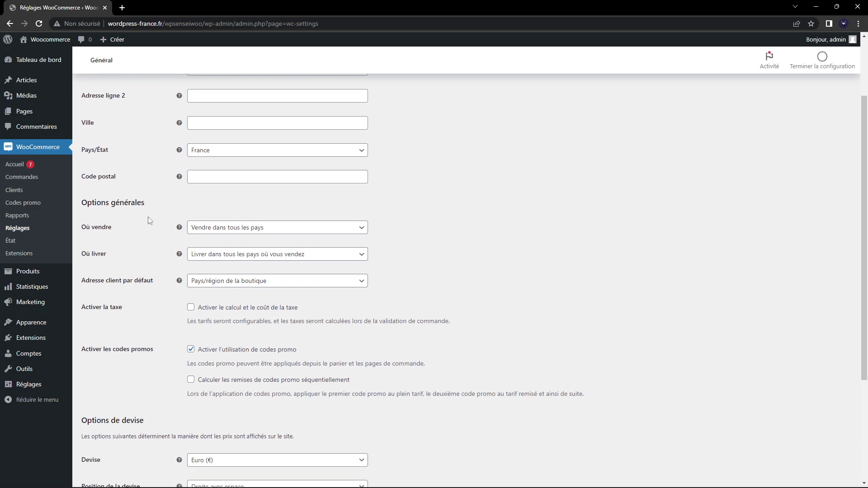
scroll(149, 253, down, 1)
click(214, 190)
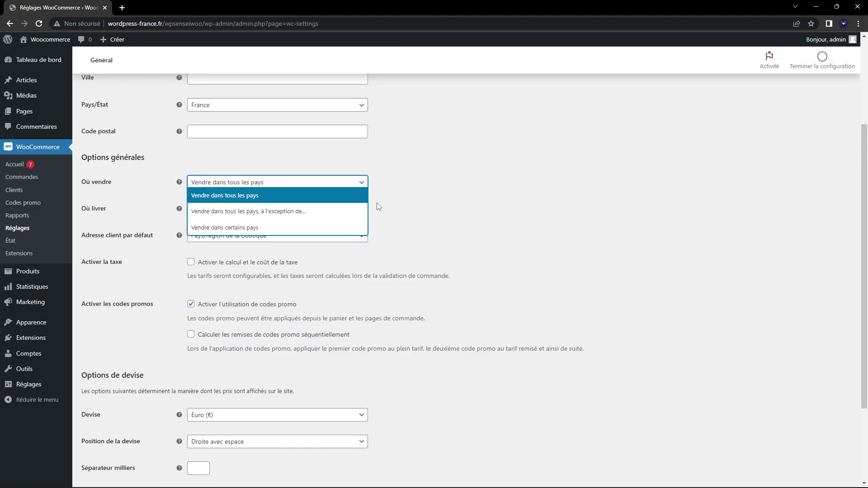
click(300, 226)
Look through the countries offered under Vendre dans certains pays and the delivery choices under Où livrer
click(281, 206)
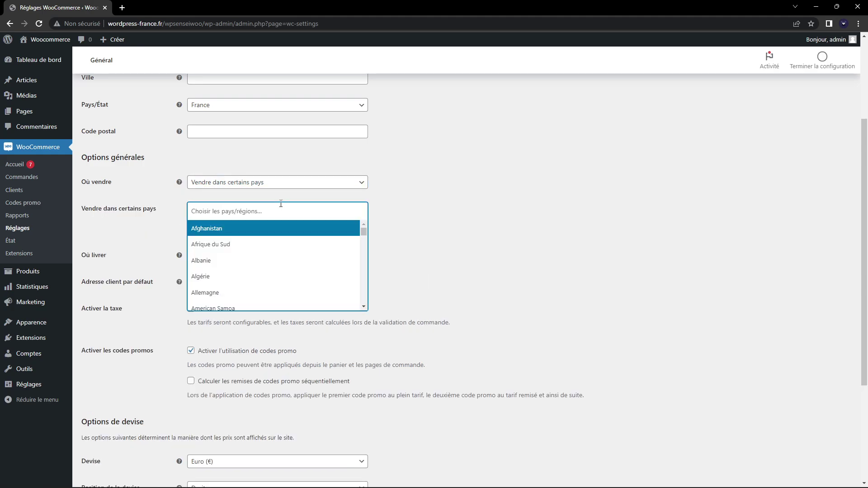
scroll(330, 261, down, 3)
scroll(487, 250, down, 1)
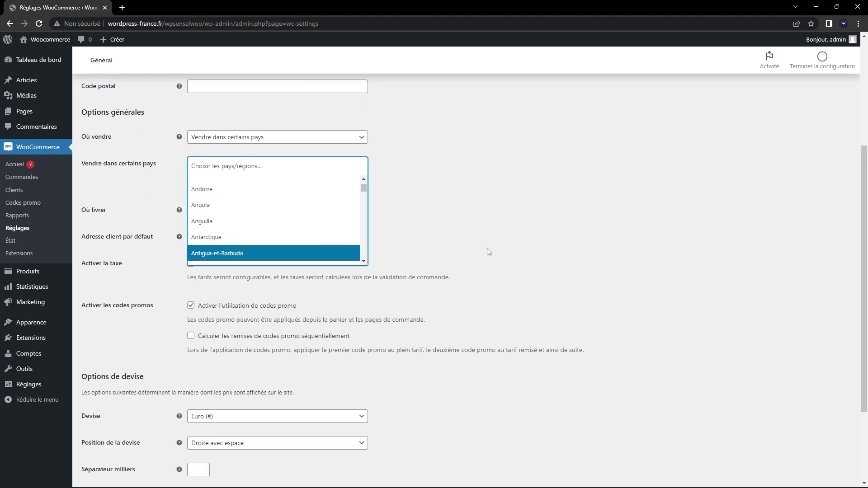
click(462, 241)
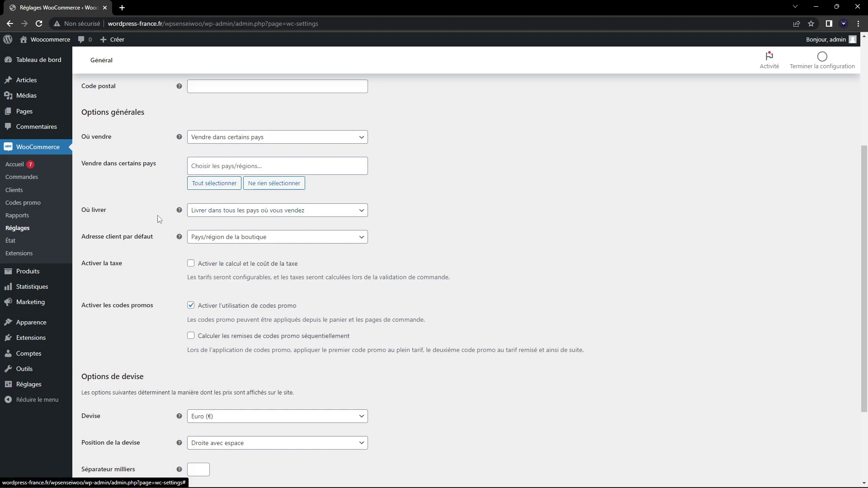
click(238, 215)
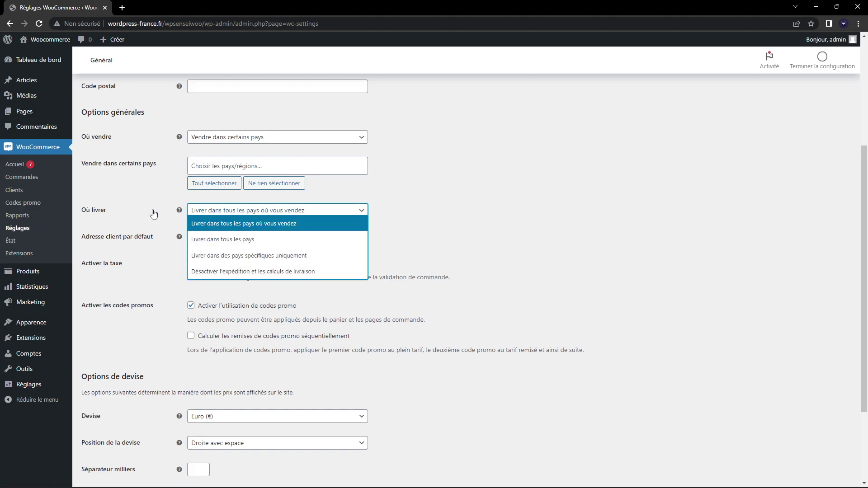
click(477, 189)
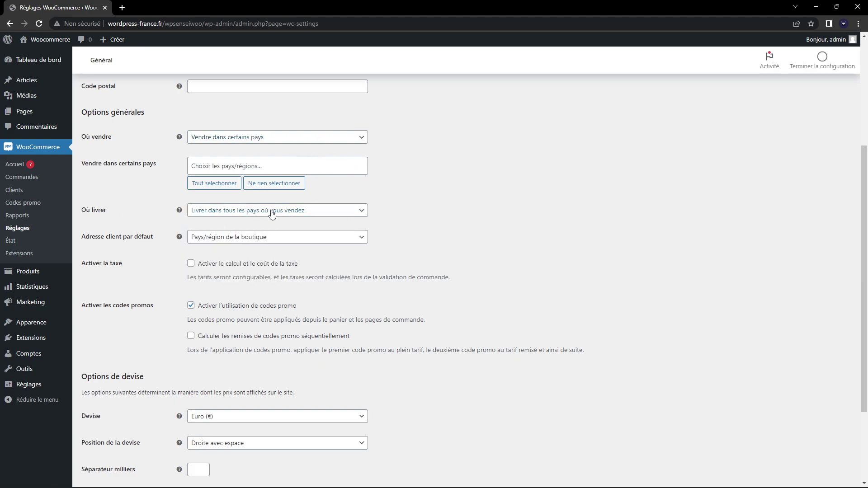
Set Où vendre to "Vendre dans tous les pays" and check its other selling options
click(253, 138)
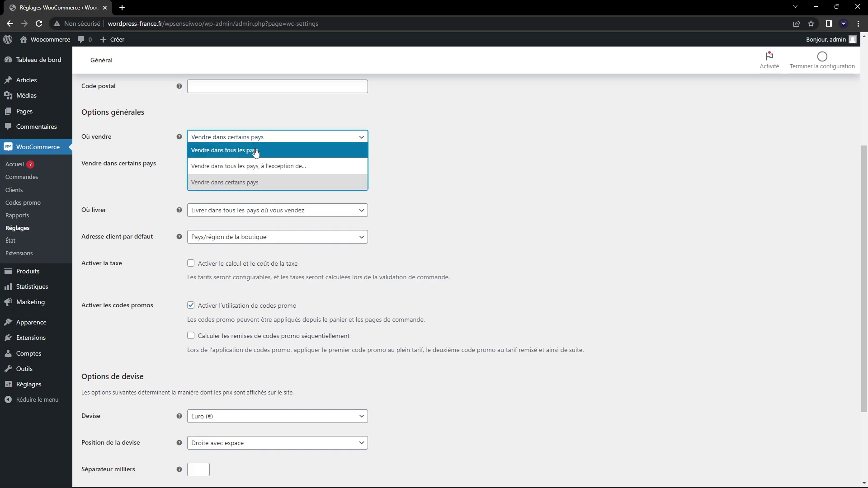
click(253, 147)
click(159, 172)
scroll(159, 176, up, 1)
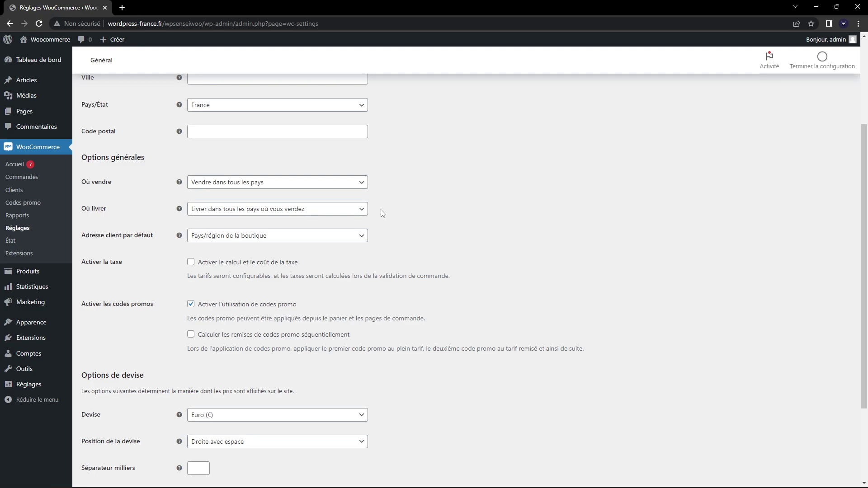
click(337, 181)
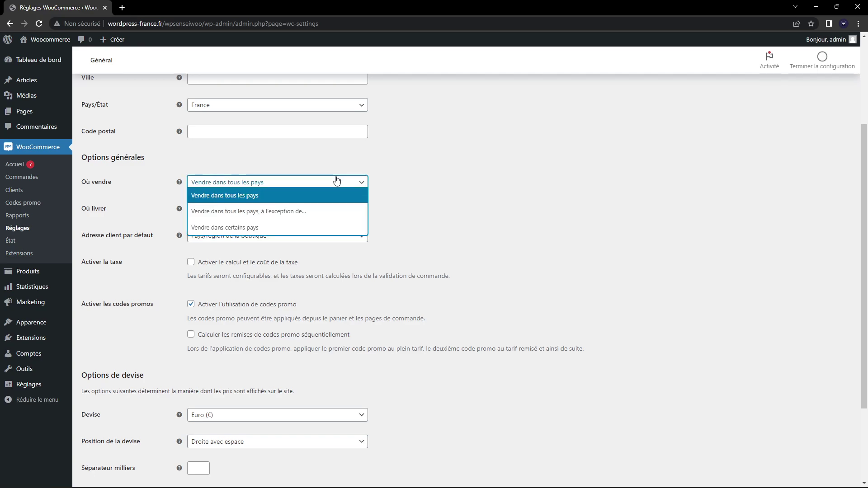
click(438, 200)
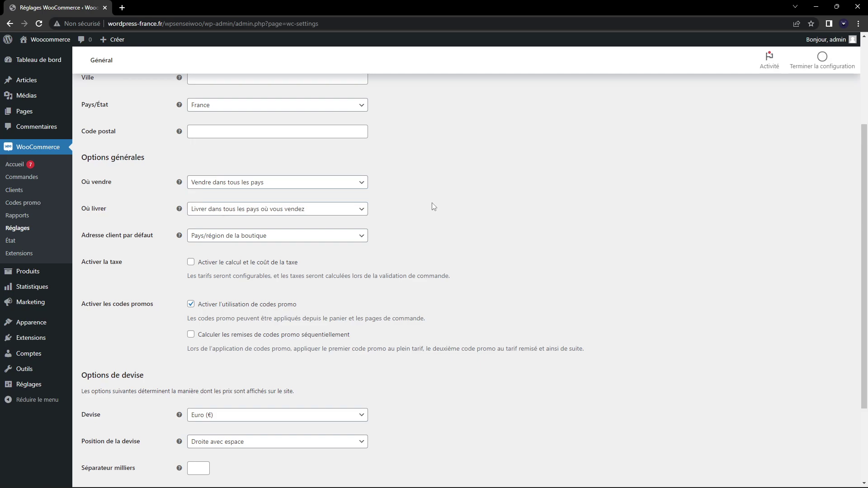
scroll(432, 206, up, 1)
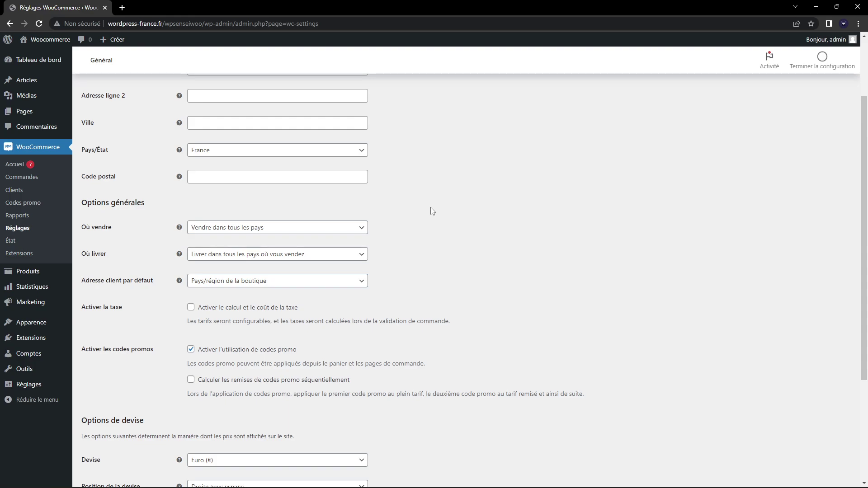
middle_click(425, 213)
middle_click(426, 212)
Enable "Activer le calcul et le coût de la taxe" in the general options
scroll(398, 213, down, 2)
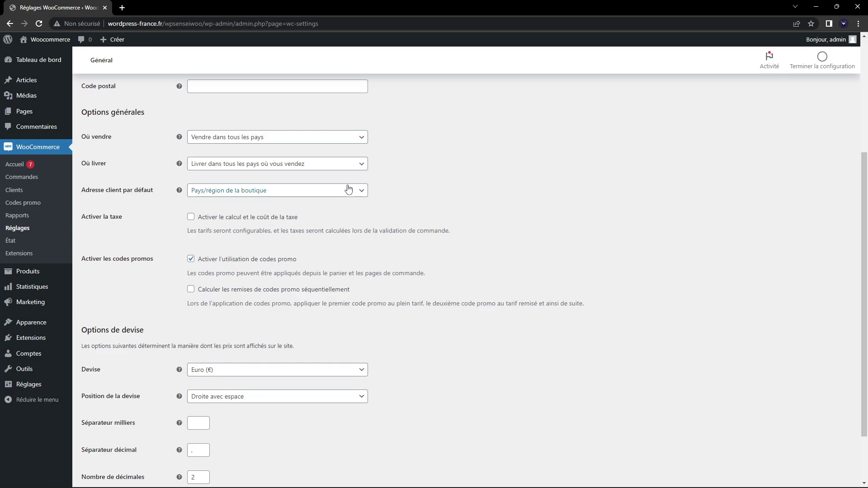
click(223, 217)
drag(107, 260, 239, 259)
click(392, 255)
Check the choices for Devise and Position de la devise, and save the general settings
scroll(167, 250, down, 1)
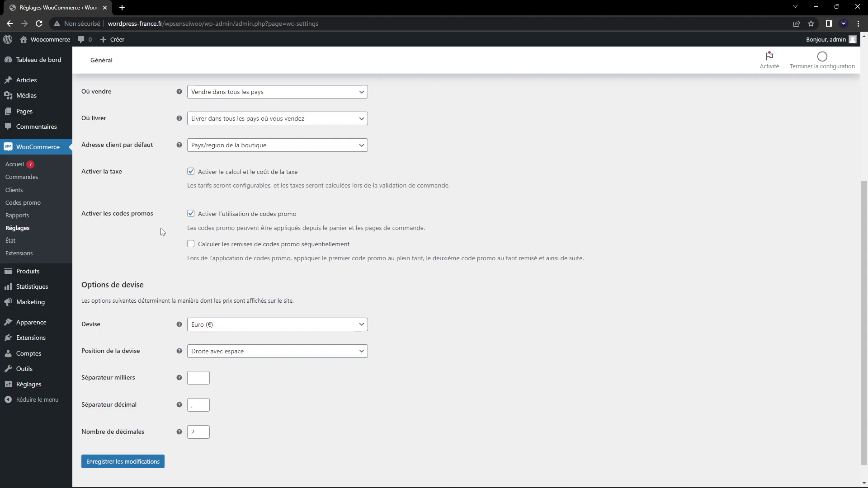
scroll(152, 227, down, 1)
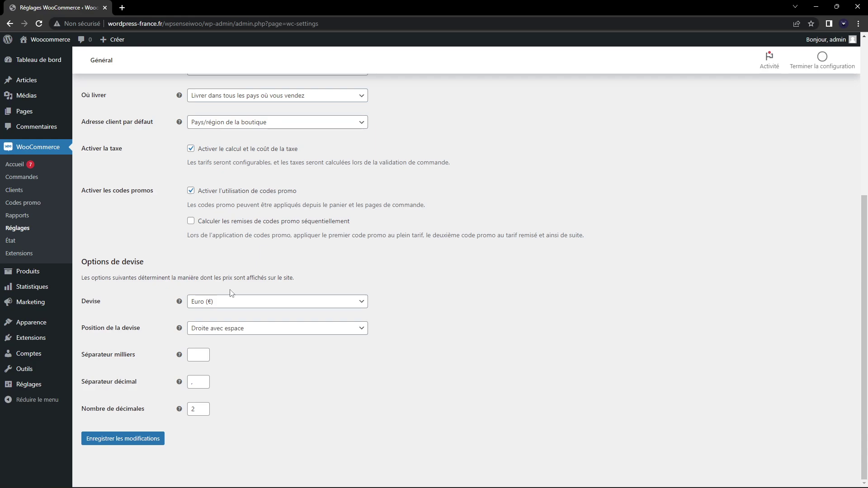
click(238, 303)
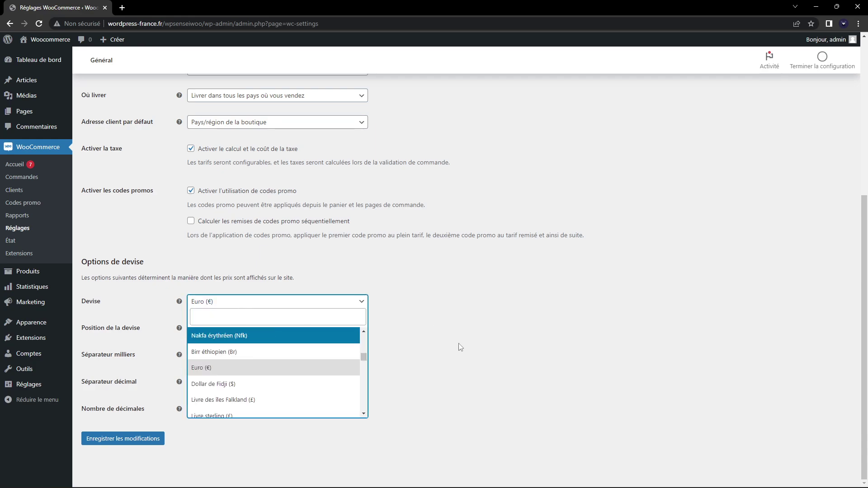
click(434, 348)
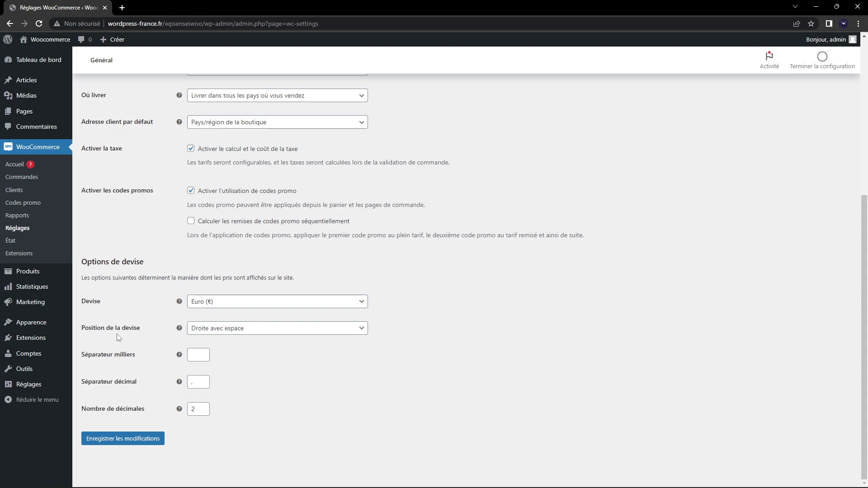
click(254, 334)
click(377, 335)
mouse_move(180, 358)
click(123, 438)
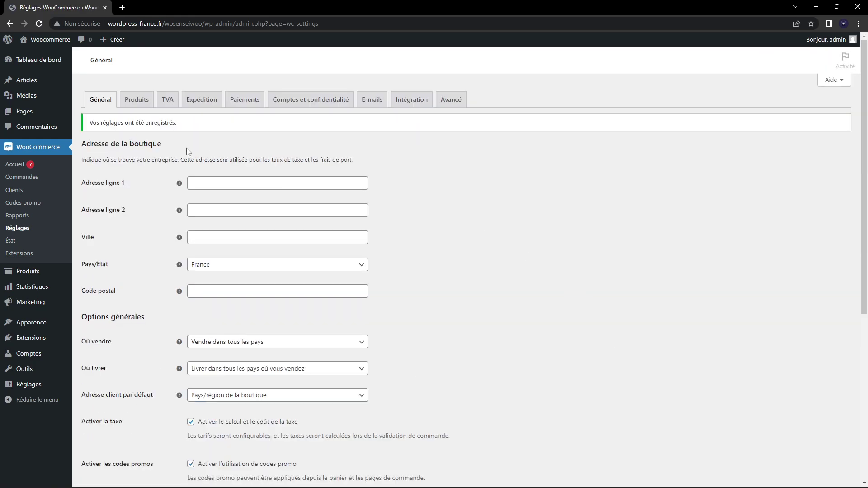
Open the WooCommerce Produits settings, and bring up the site's Pages list in a new browser tab to examine the shop pages
click(146, 103)
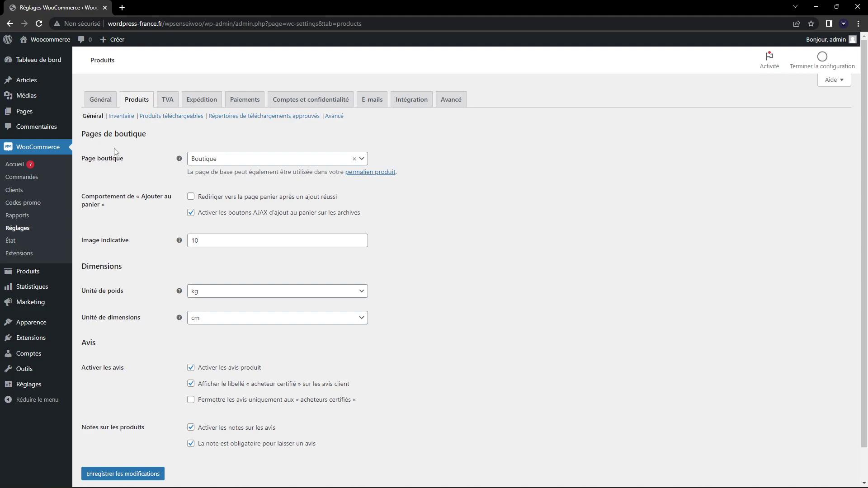
middle_click(26, 112)
key(ctrl+Tab)
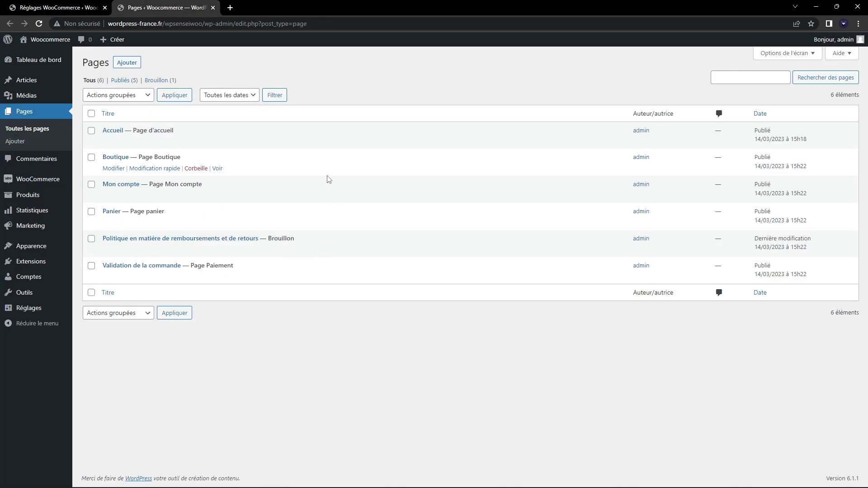
drag(109, 158, 124, 171)
click(217, 157)
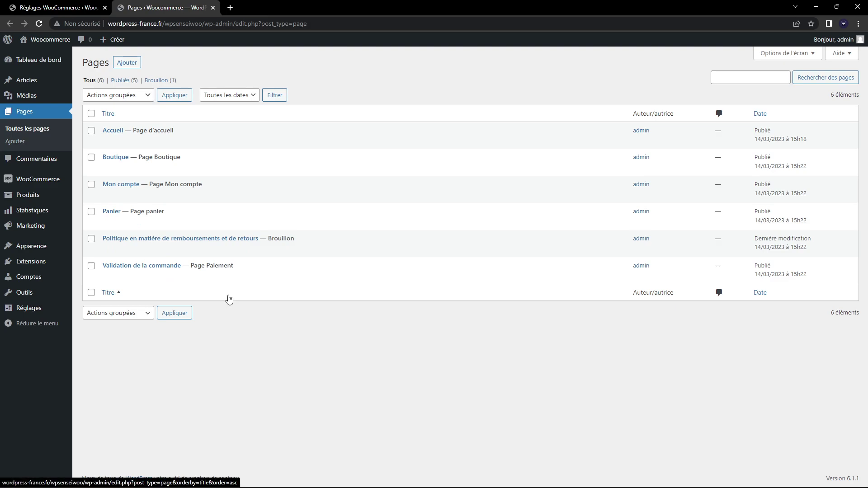
Inspect the shortcodes on the Validation de la commande and Panier pages, and return to the pages list
click(145, 265)
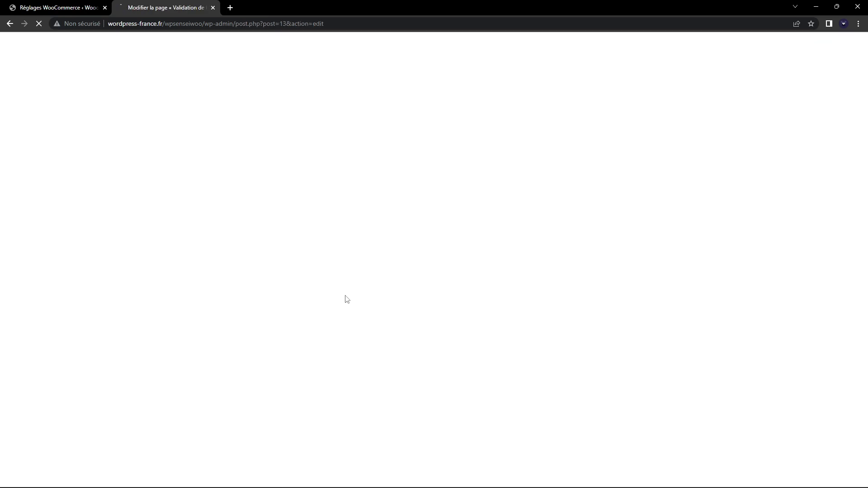
drag(327, 248, 195, 287)
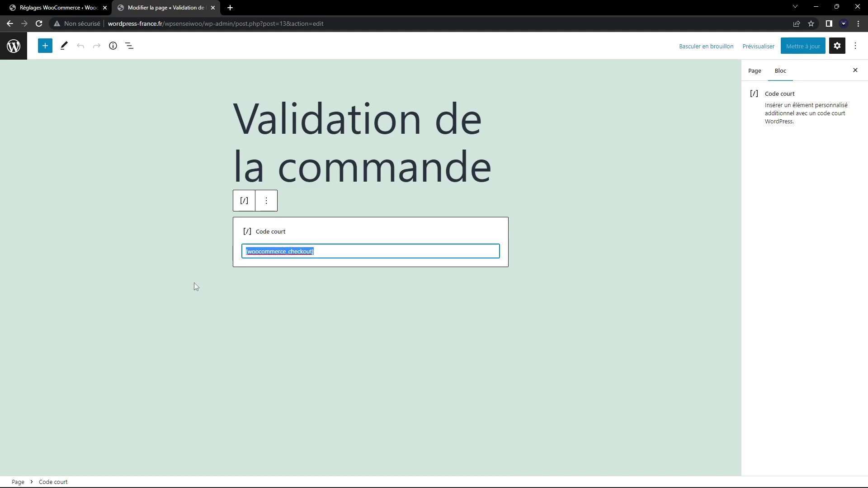
click(349, 247)
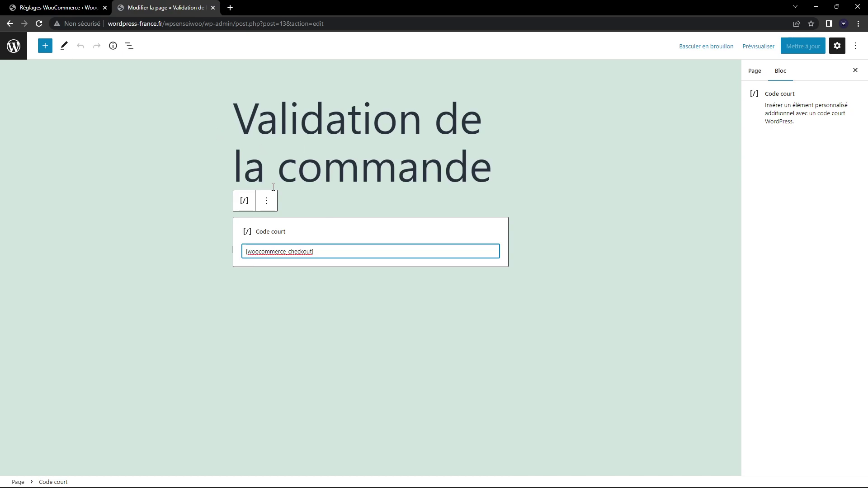
drag(326, 254, 239, 264)
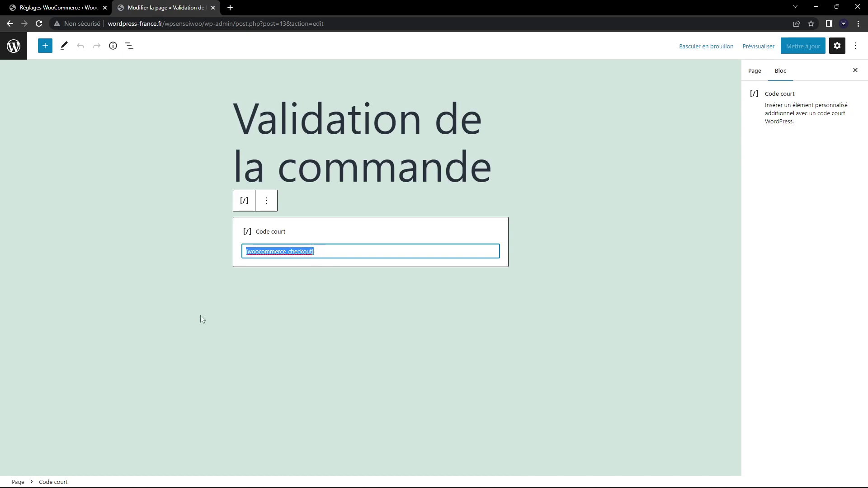
click(10, 24)
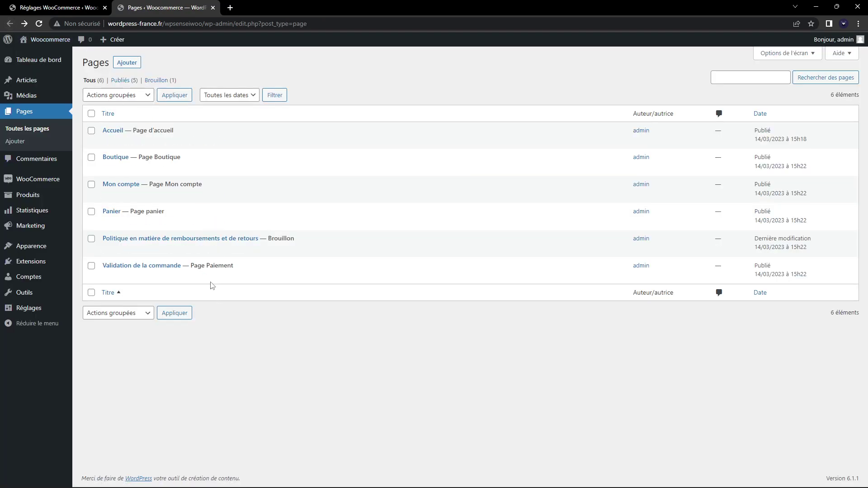
click(111, 211)
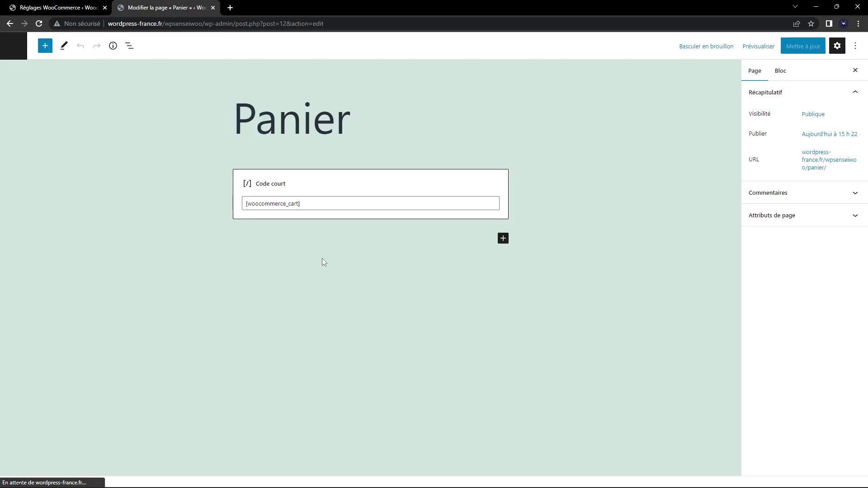
click(3, 45)
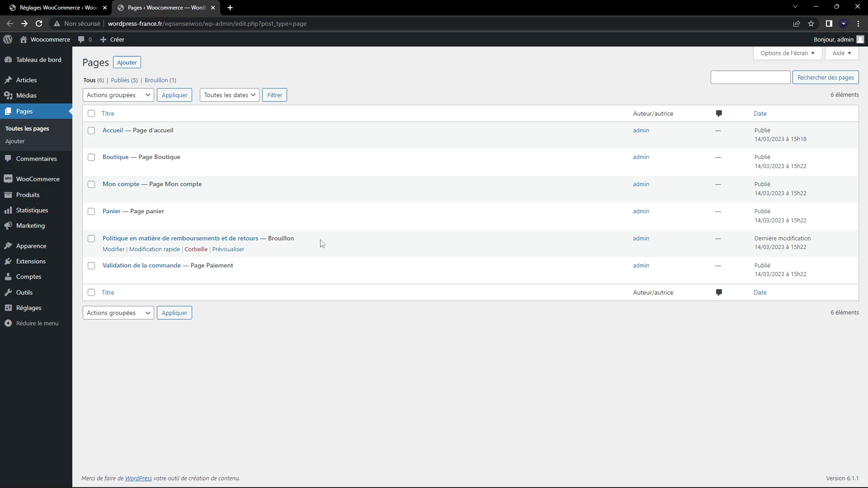
Return to the Produits settings and review the shop page, add-to-cart behaviour, weight and dimension unit options
click(69, 6)
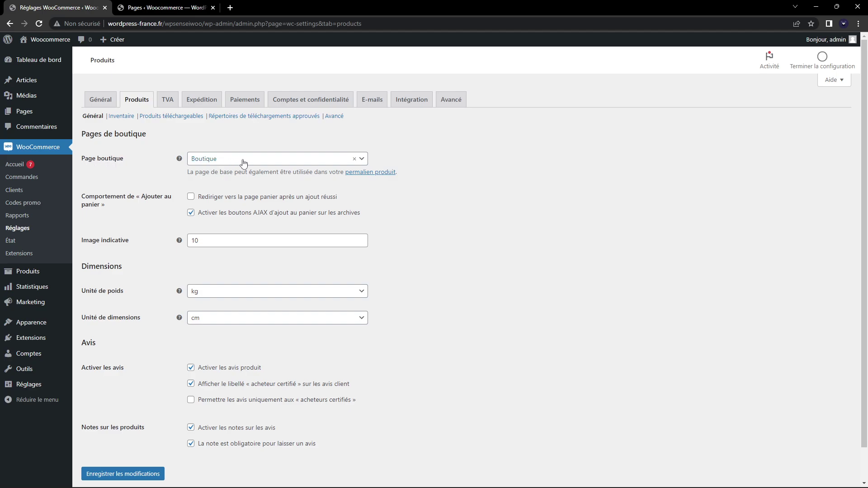
click(127, 7)
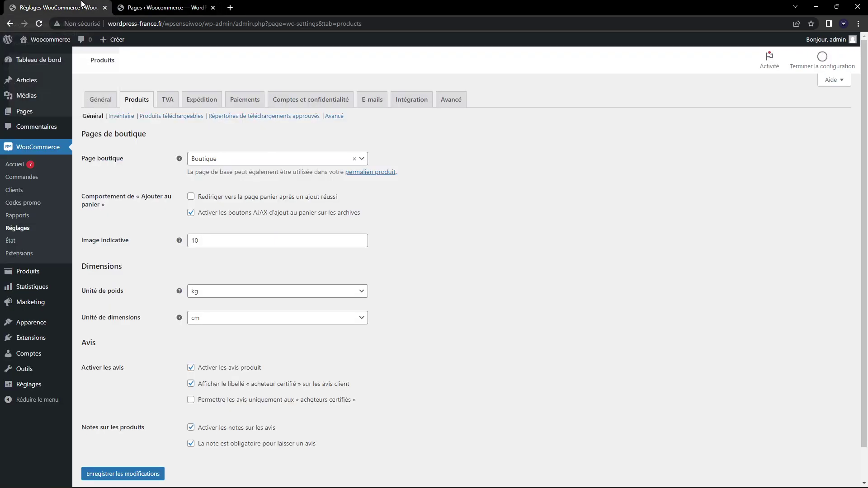
click(81, 6)
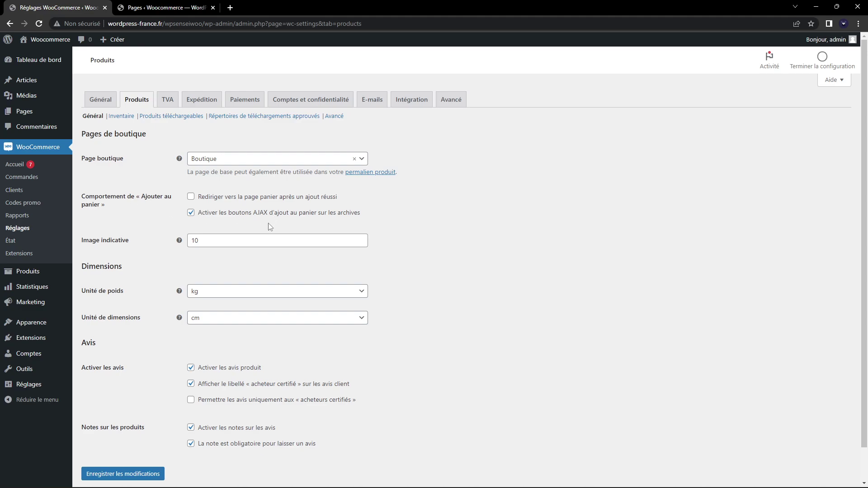
scroll(150, 209, down, 1)
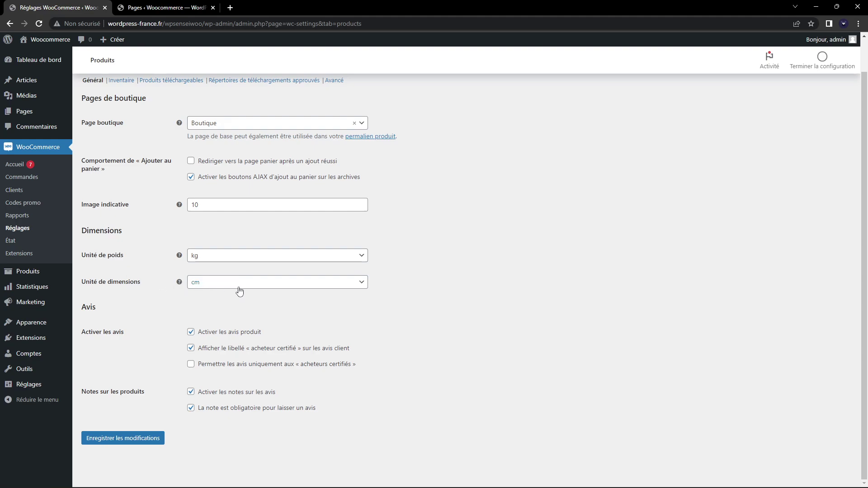
click(221, 287)
click(141, 286)
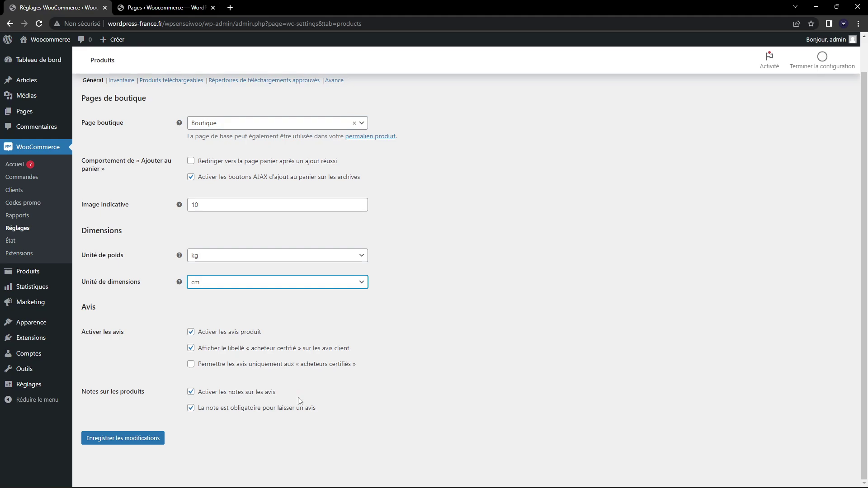
Turn "Activer les notes sur les avis" off and back on, and save the product settings
click(241, 392)
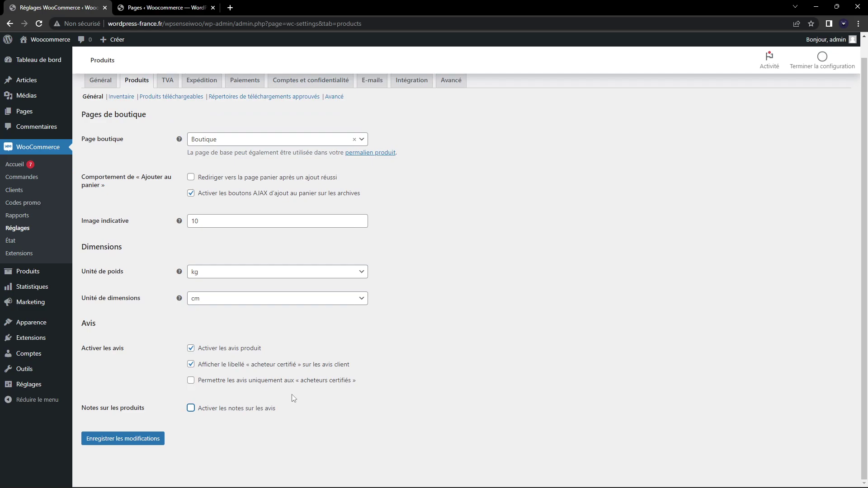
click(247, 410)
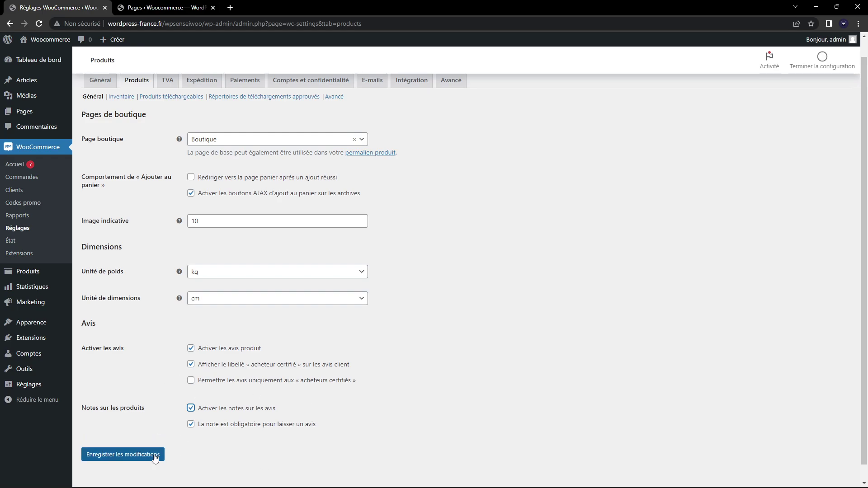
click(132, 455)
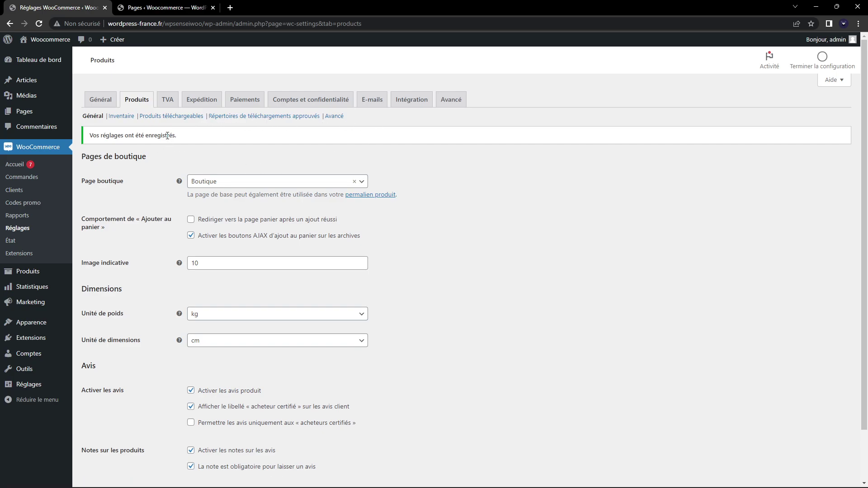
Open the Inventaire section of the product settings, and turn "Activer la gestion du stock" off and back on
click(121, 117)
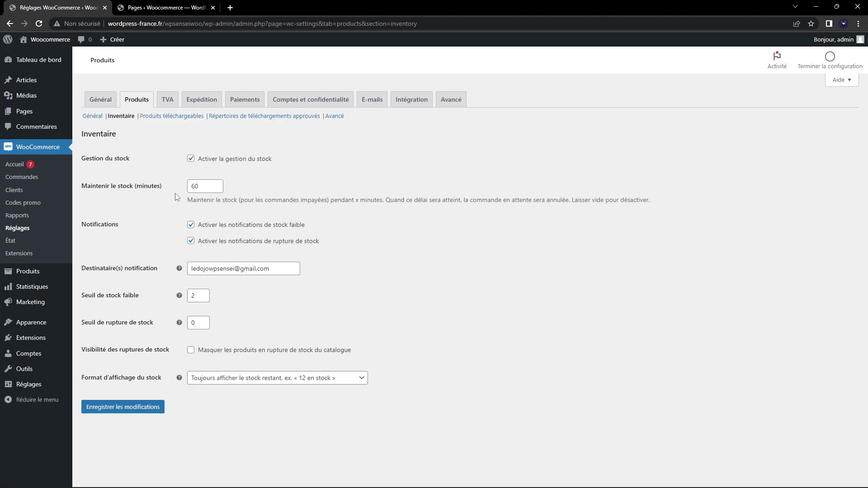
click(212, 159)
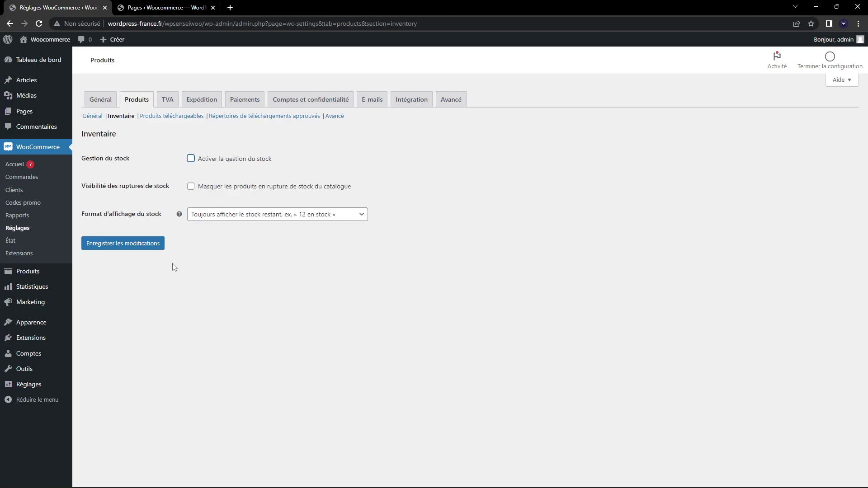
click(250, 161)
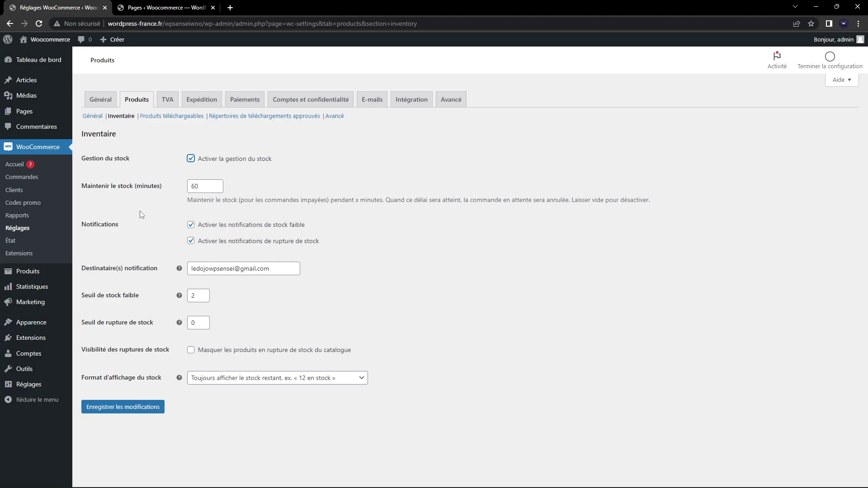
Set the "Seuil de stock faible" to 10, and check the stock notification recipient
click(194, 300)
key(BackSpace)
text(10)
click(290, 302)
drag(275, 270, 124, 272)
click(148, 262)
Set the stock display format to "Ne jamais afficher le stock restant" and save the inventory settings
click(316, 379)
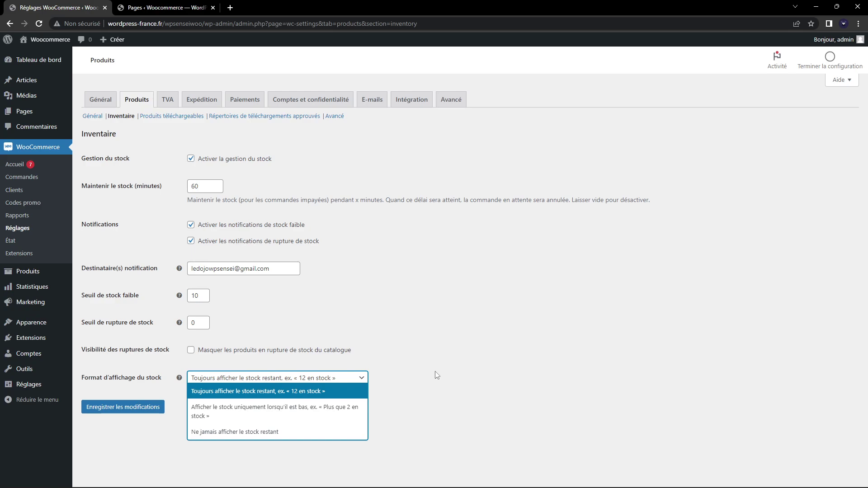
click(381, 355)
click(335, 378)
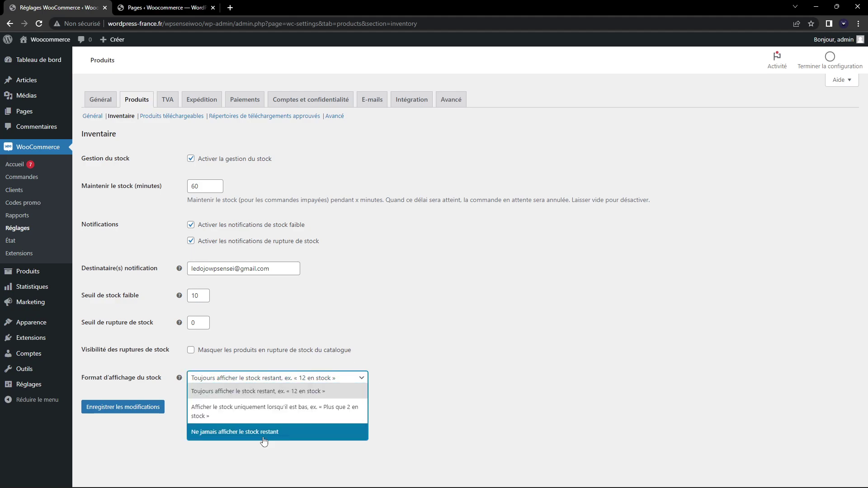
click(235, 432)
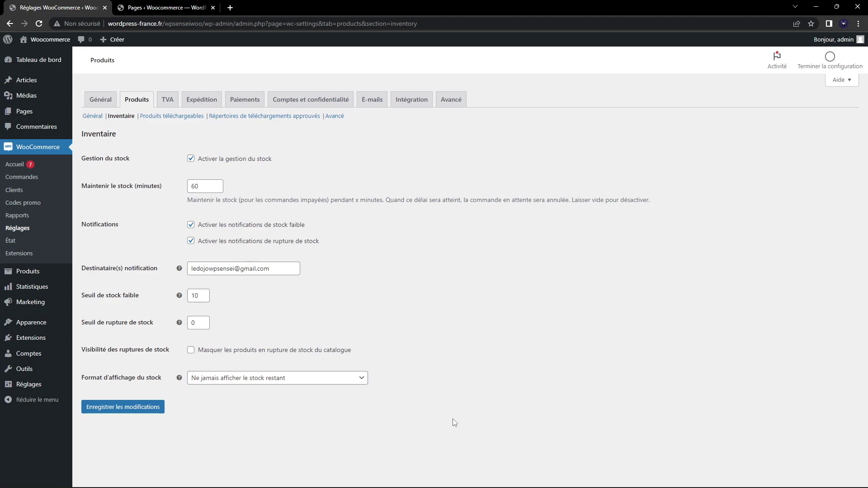
click(144, 407)
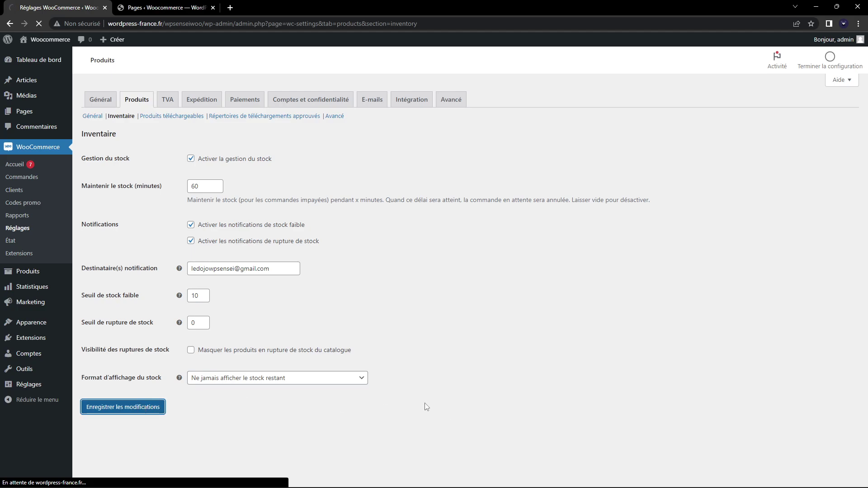
Review the Produits téléchargeables, Répertoires de téléchargements approuvés and Avancé sections of the product settings
click(167, 117)
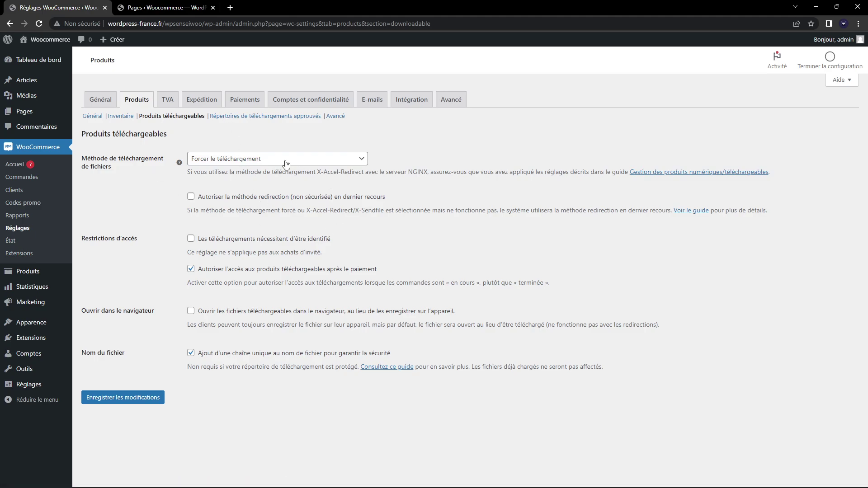
click(251, 118)
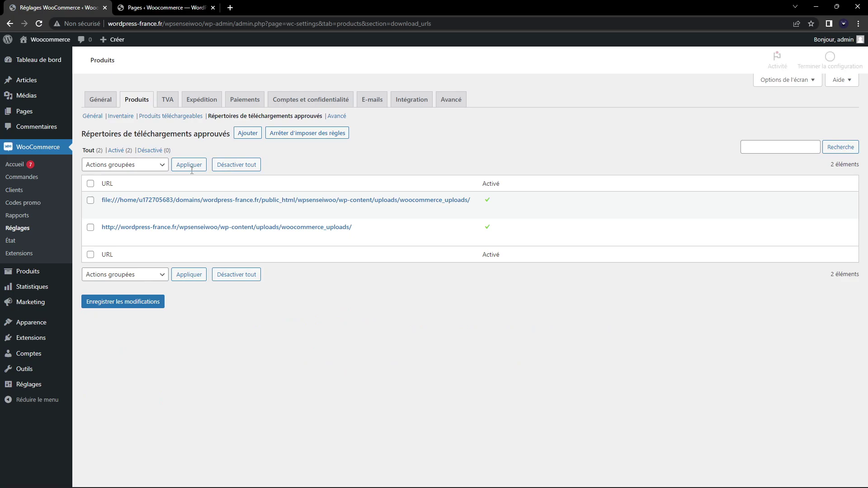
click(332, 118)
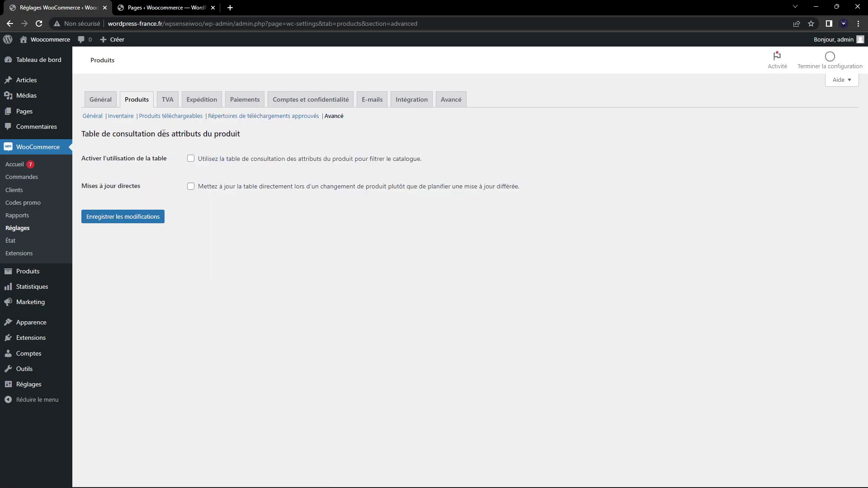
In the TVA options, choose "Oui, je saisirai les tarifs TTC", review the tax calculation bases, and save the settings
click(173, 97)
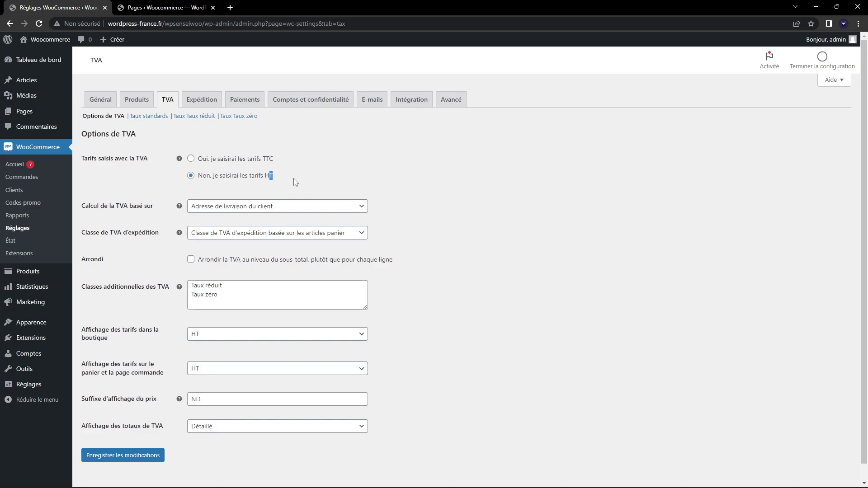
drag(294, 181, 290, 177)
click(349, 182)
click(260, 161)
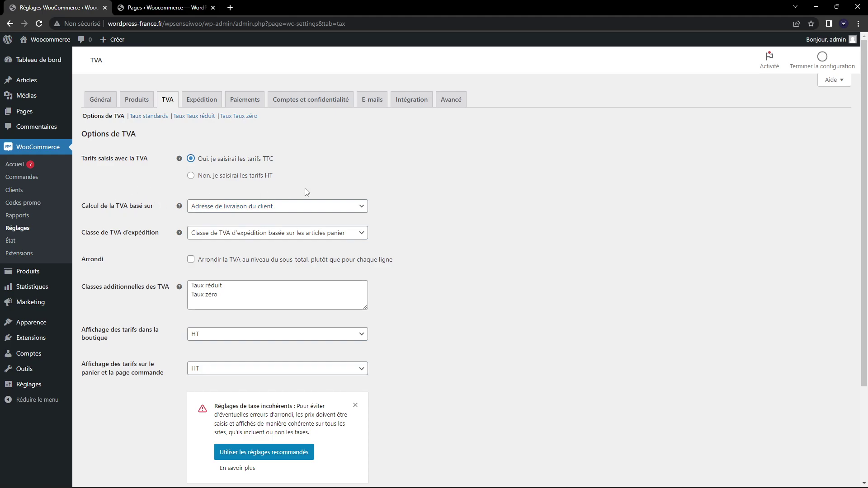
click(240, 209)
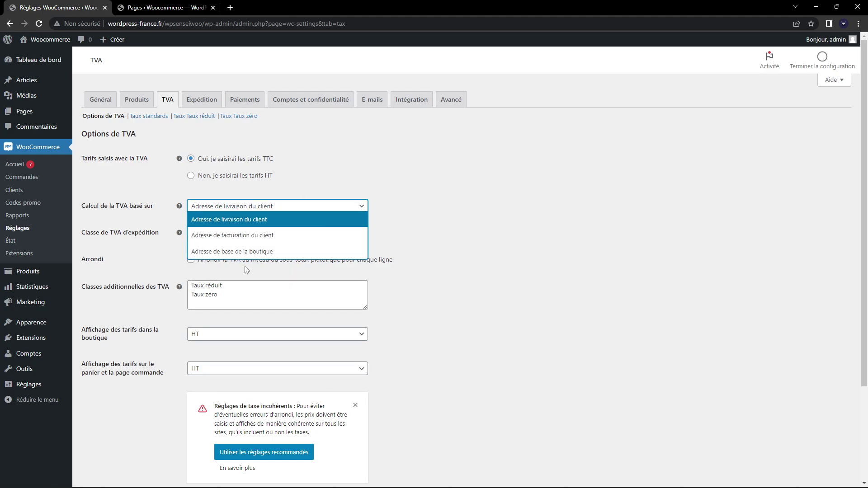
click(389, 221)
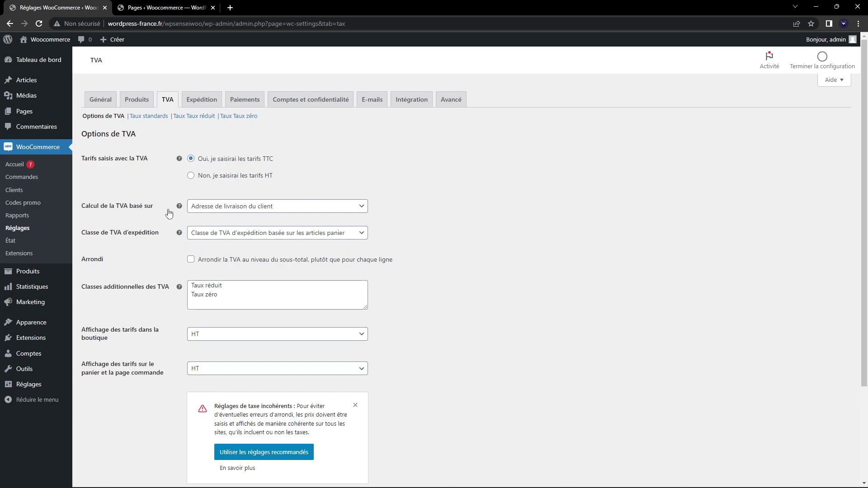
scroll(169, 213, down, 3)
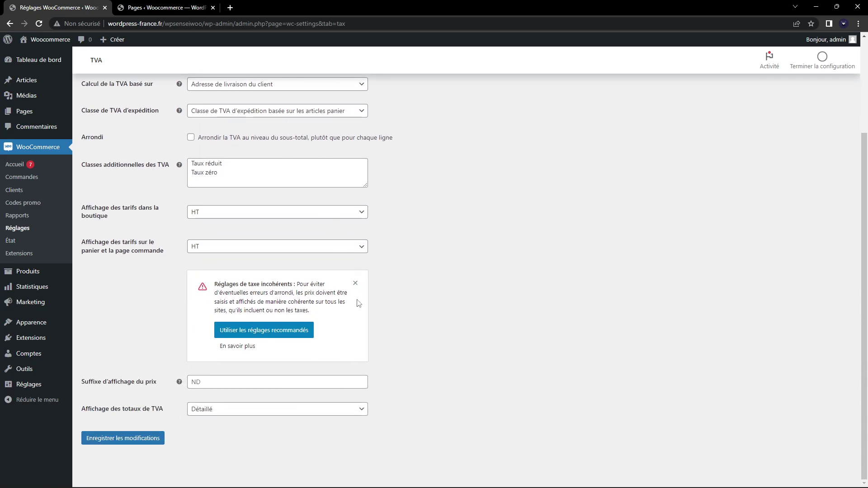
click(151, 438)
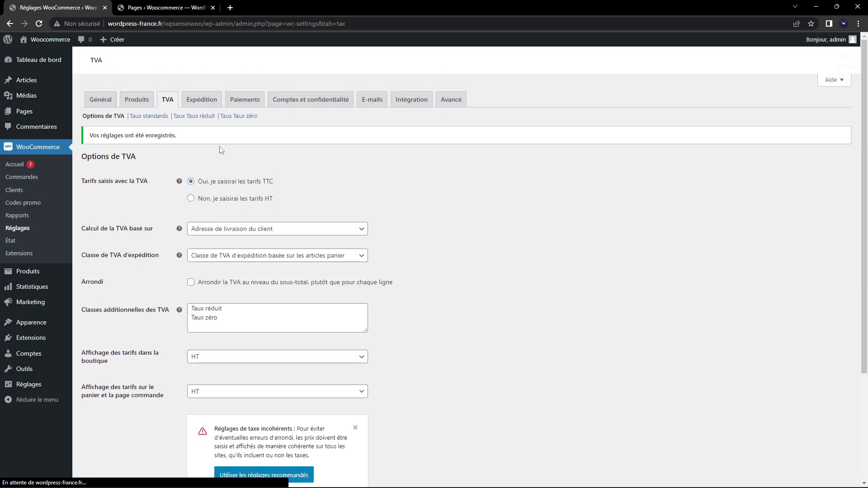
Insert a blank row in the standard tax rates, and discard it by leaving for the Expédition settings
click(158, 116)
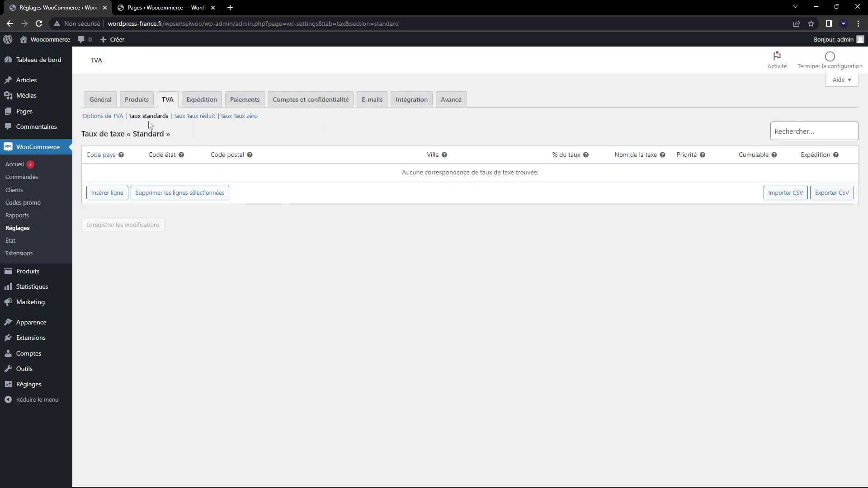
click(117, 193)
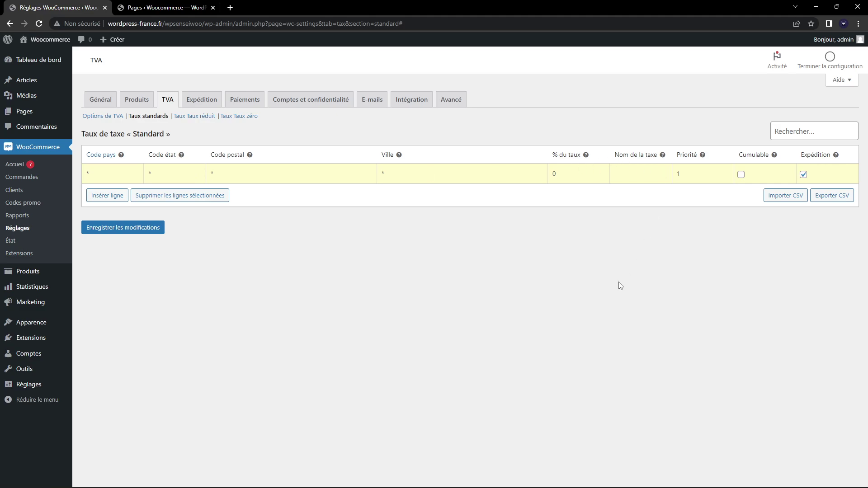
click(197, 108)
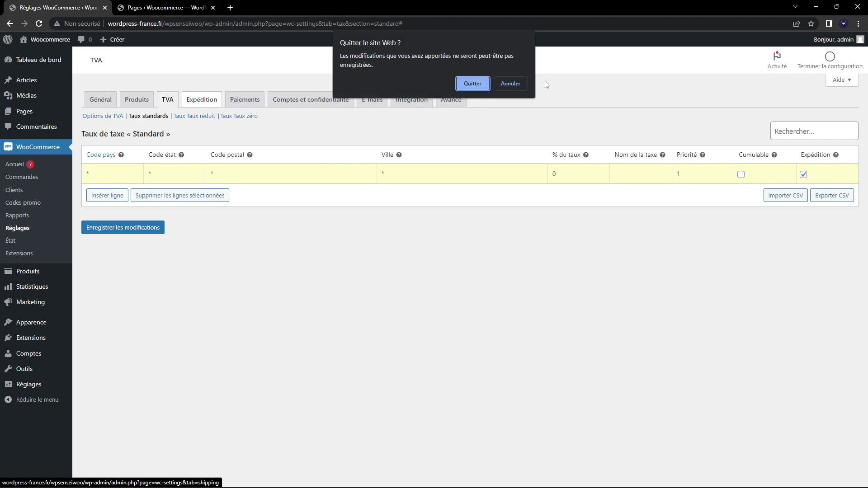
click(480, 85)
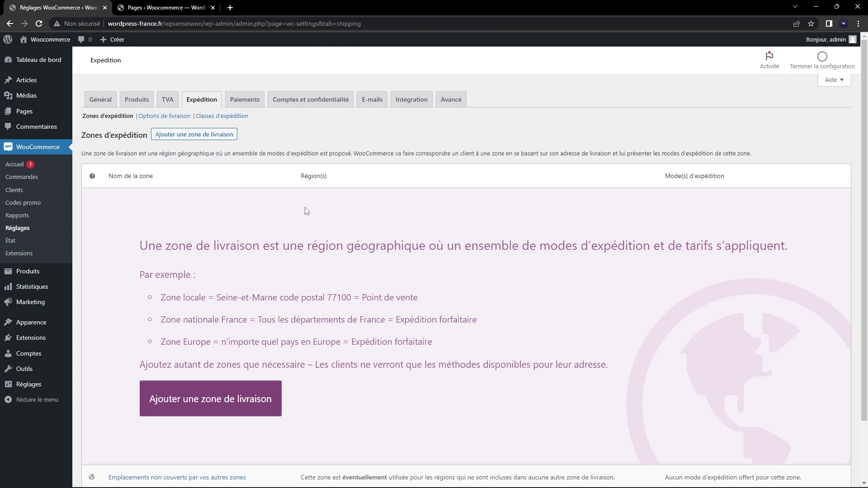
Add a shipping zone named "France" in the Expédition settings, with France as its region
scroll(307, 211, down, 1)
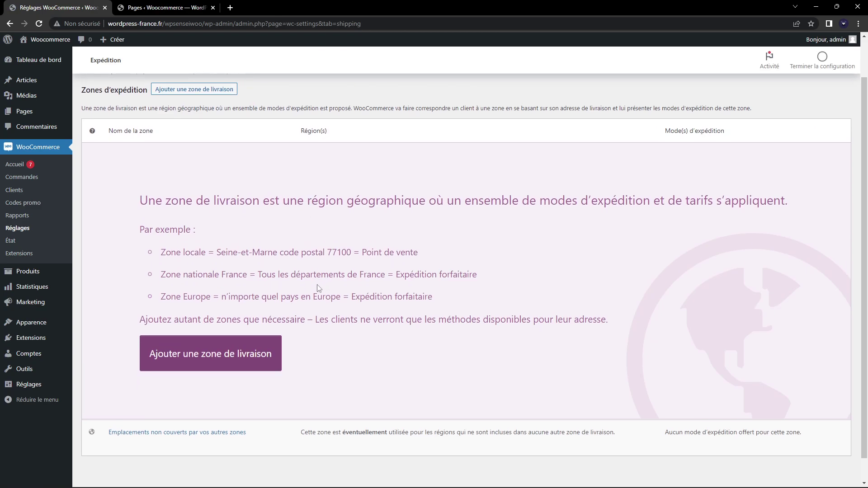
scroll(317, 288, up, 1)
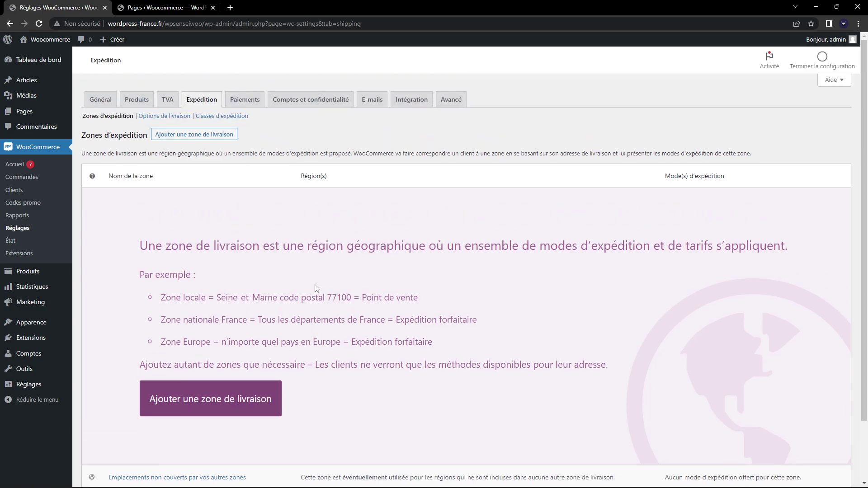
click(213, 137)
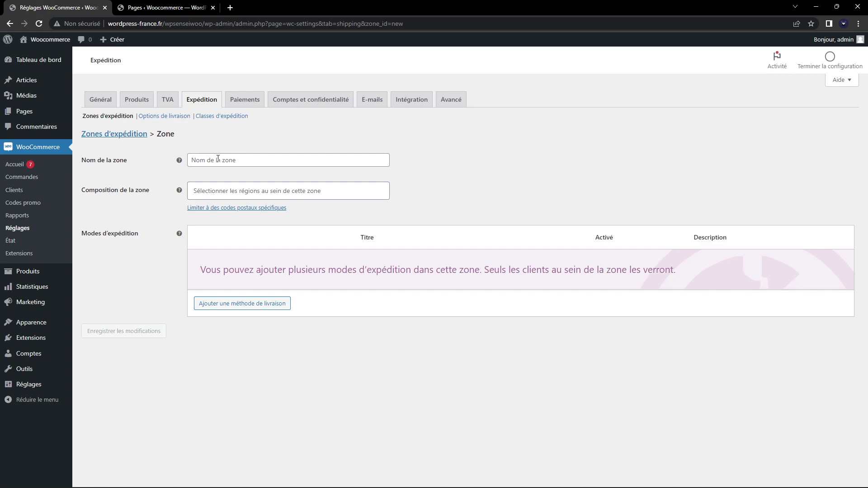
click(218, 158)
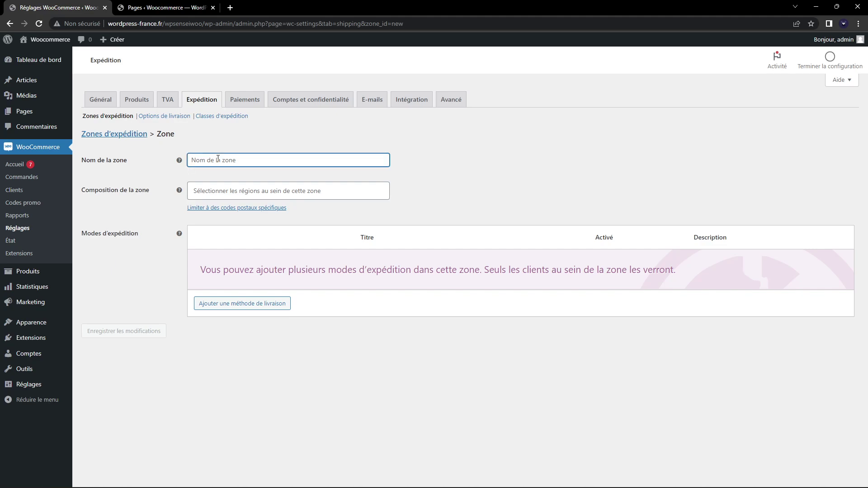
text(France)
key(Tab)
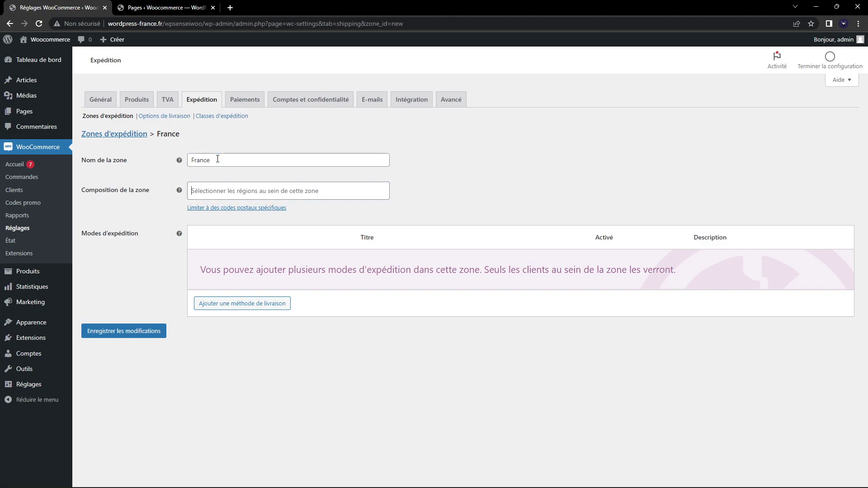
click(225, 190)
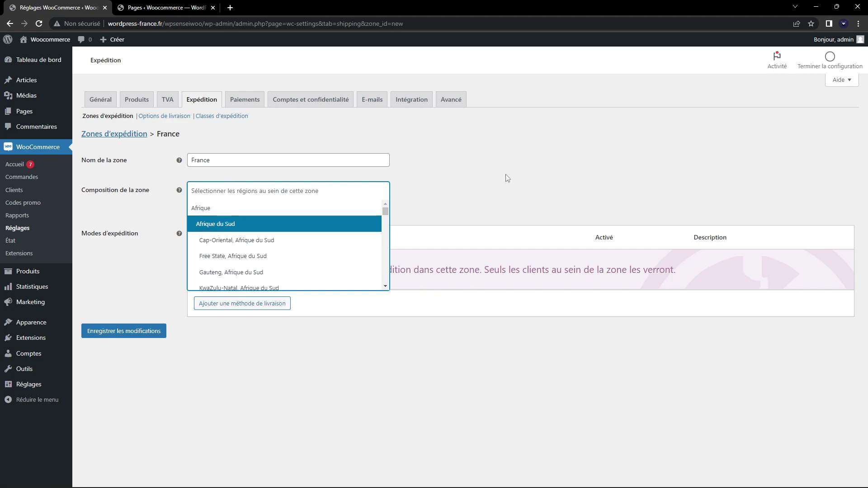
scroll(260, 219, down, 5)
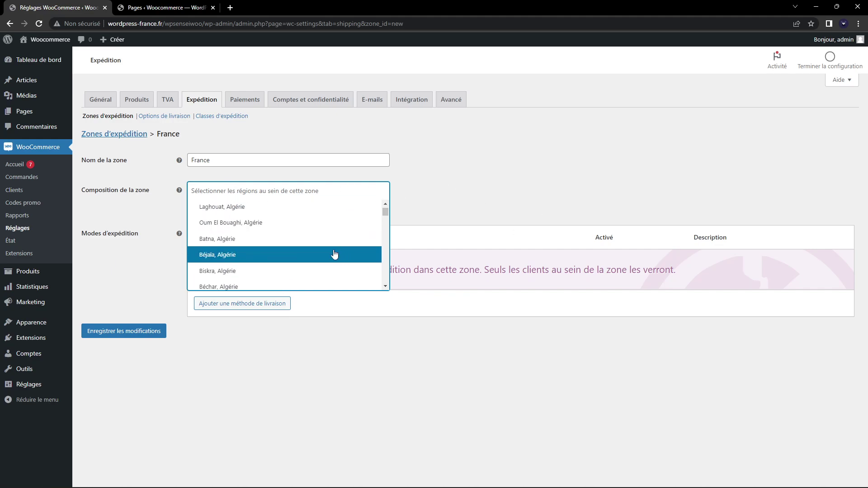
text(fra)
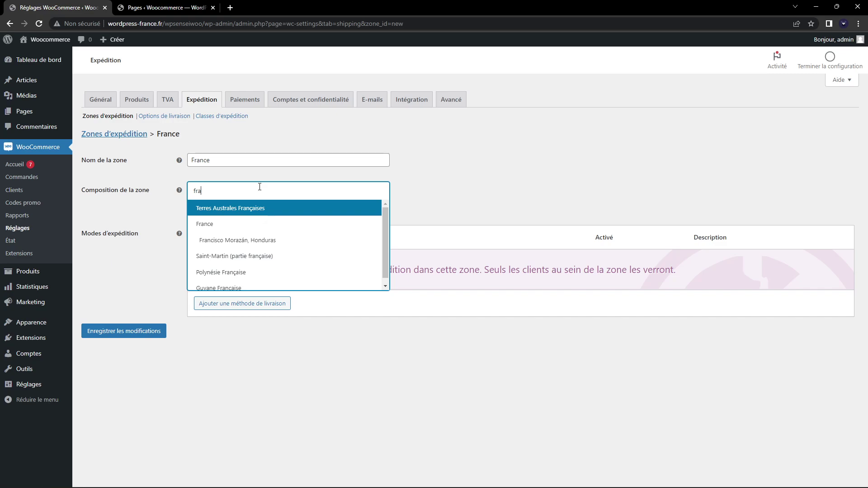
click(239, 223)
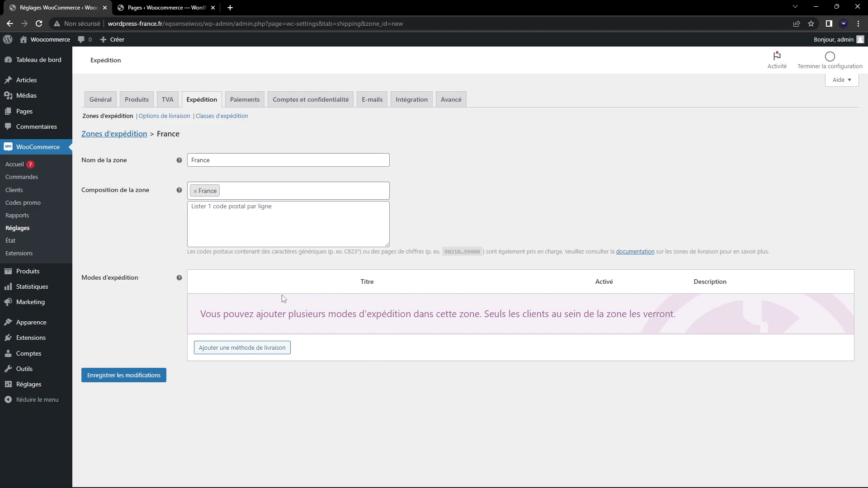
Add the Forfait shipping method to the France zone
click(254, 354)
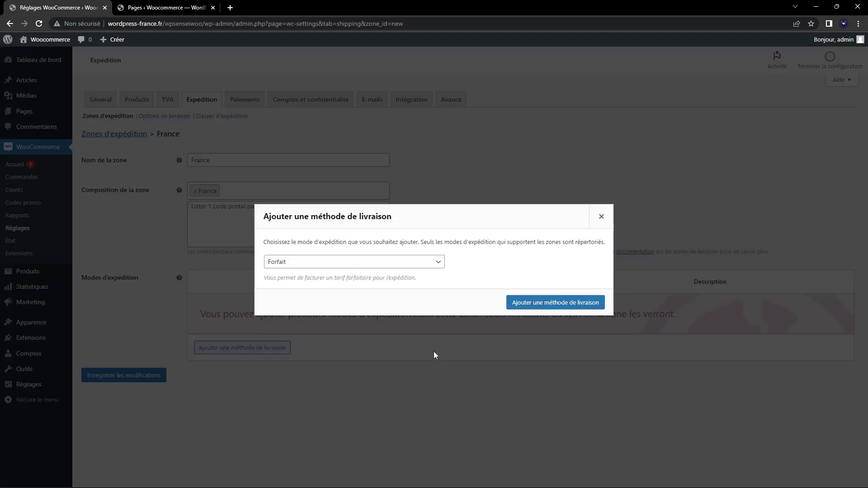
click(379, 262)
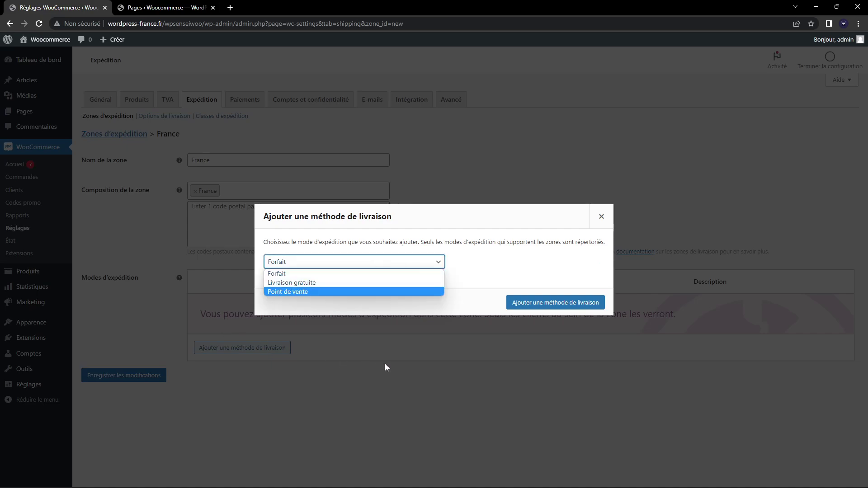
click(337, 274)
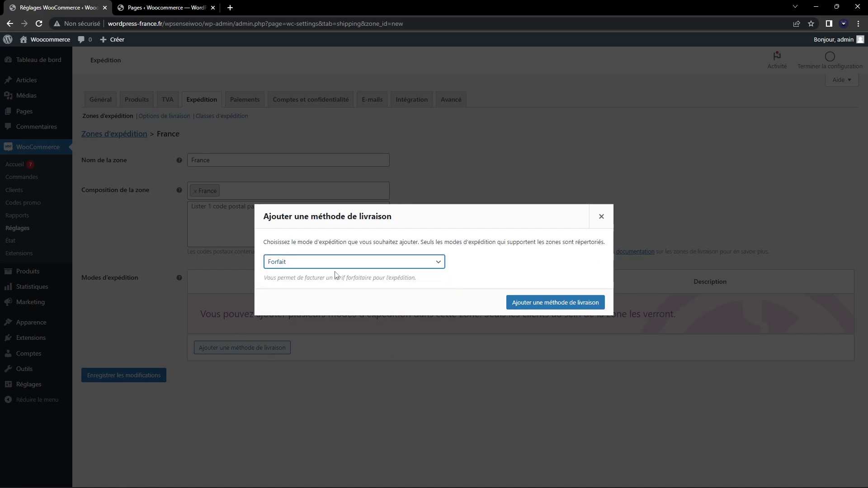
click(556, 302)
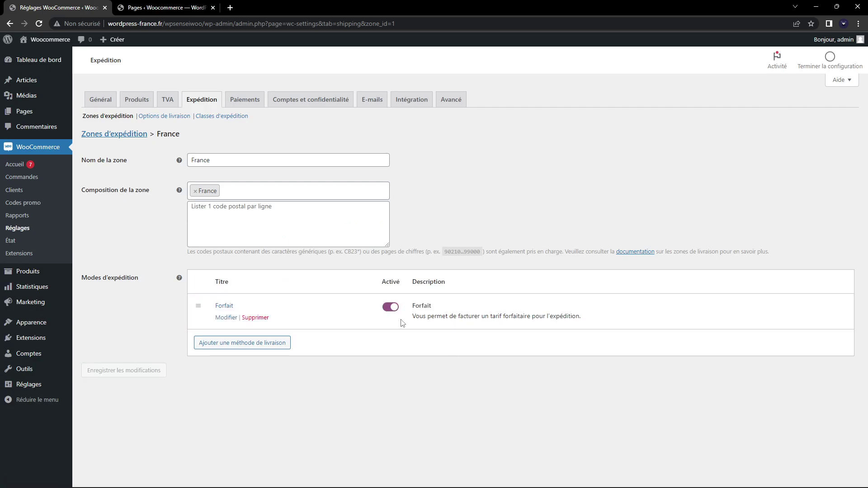
Set the Forfait method's cost to 5 with Taxable as its TVA status, and save the method's settings
click(226, 318)
double_click(352, 294)
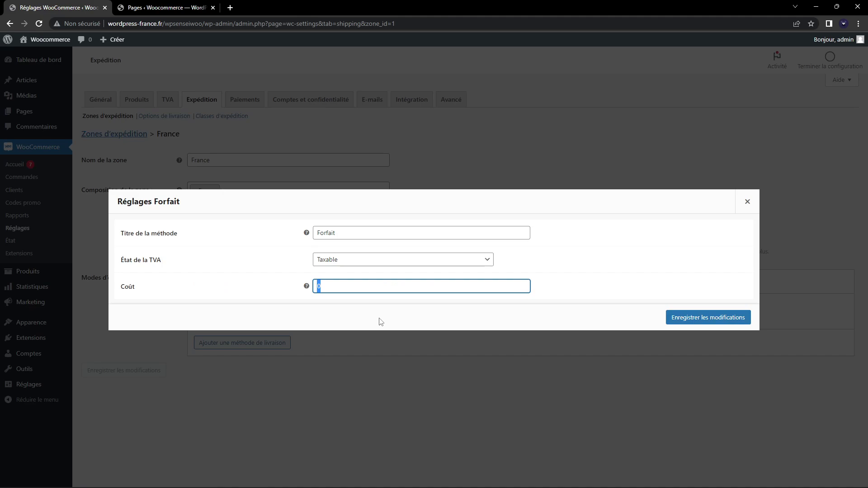
text(5)
click(357, 260)
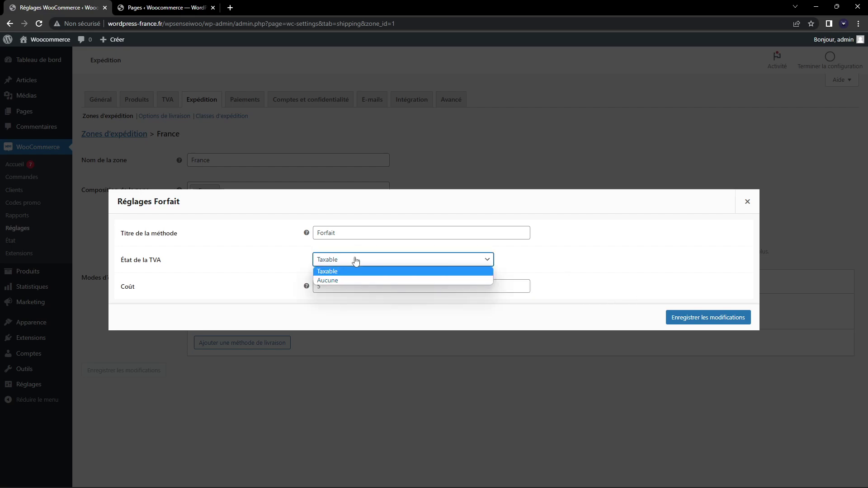
click(356, 271)
click(702, 319)
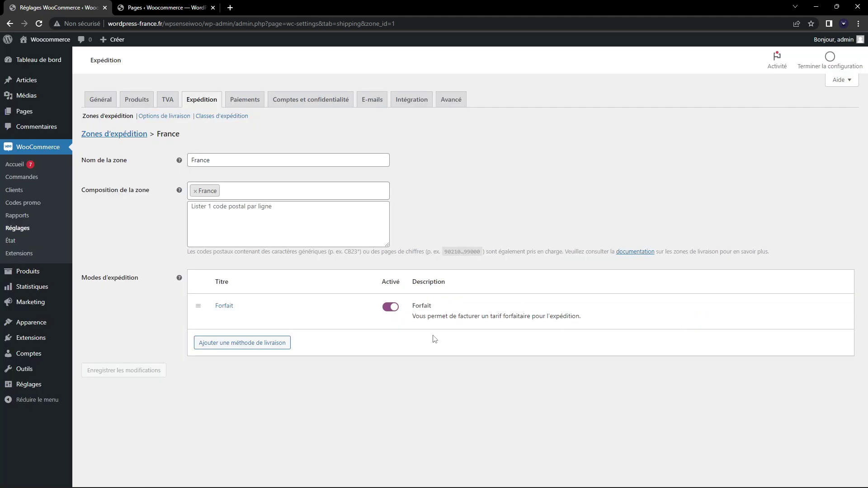
Add the Livraison gratuite shipping method to the France zone
mouse_move(210, 306)
click(240, 344)
click(319, 262)
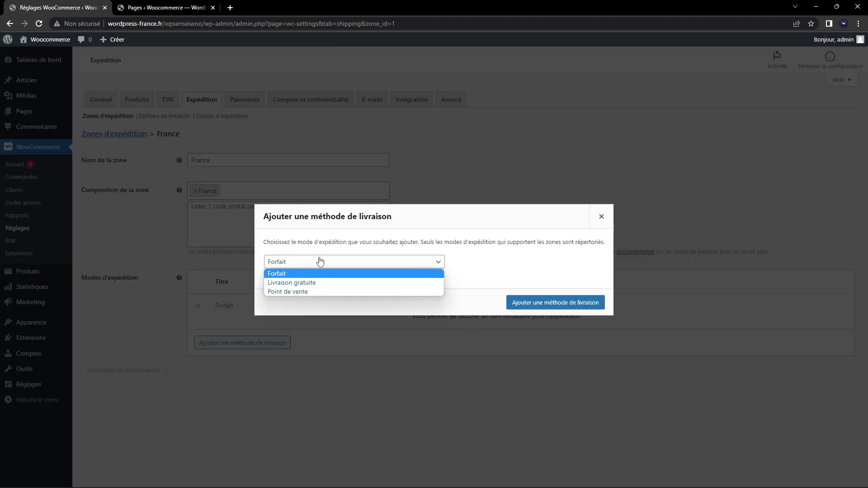
click(319, 283)
click(556, 302)
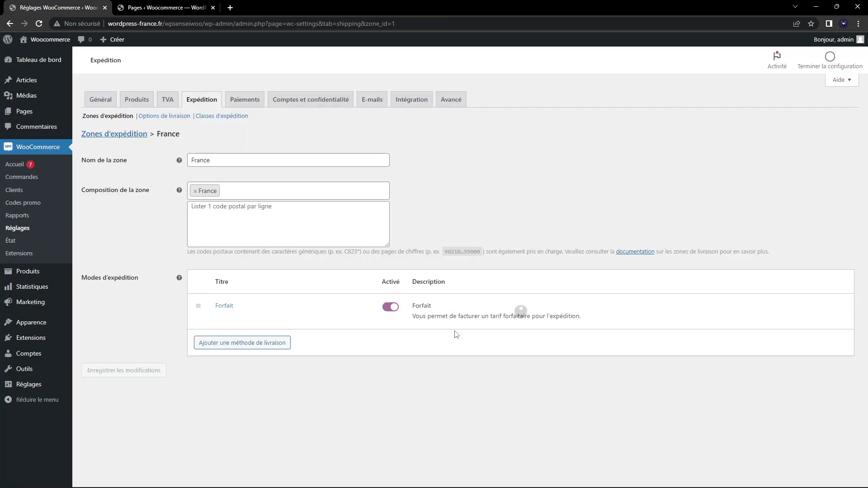
Make Livraison gratuite require "Montant minimum de commande" with a minimum order amount of 50, and save
click(226, 352)
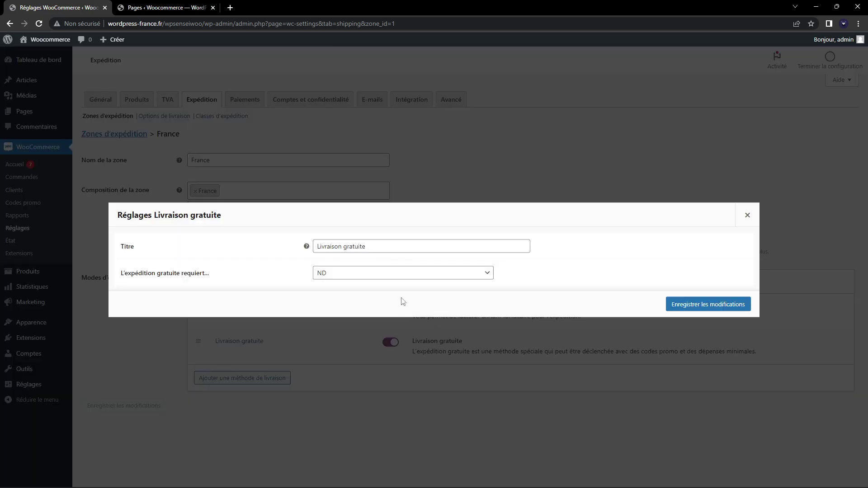
click(372, 277)
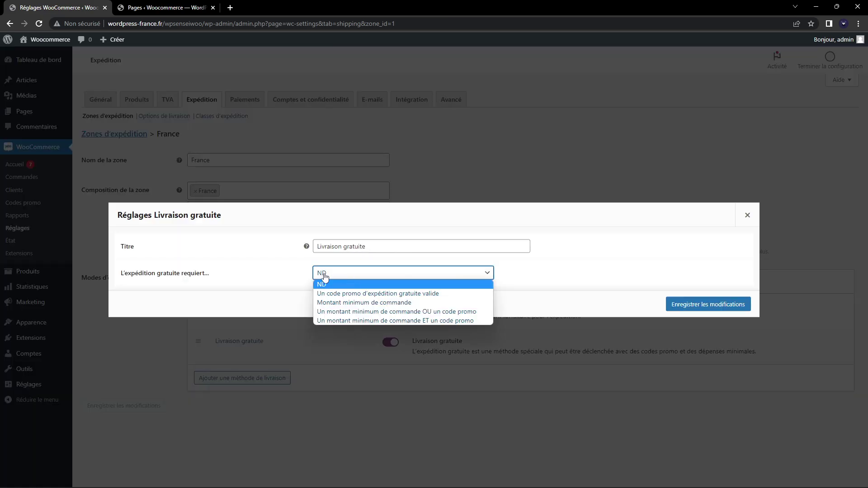
click(260, 272)
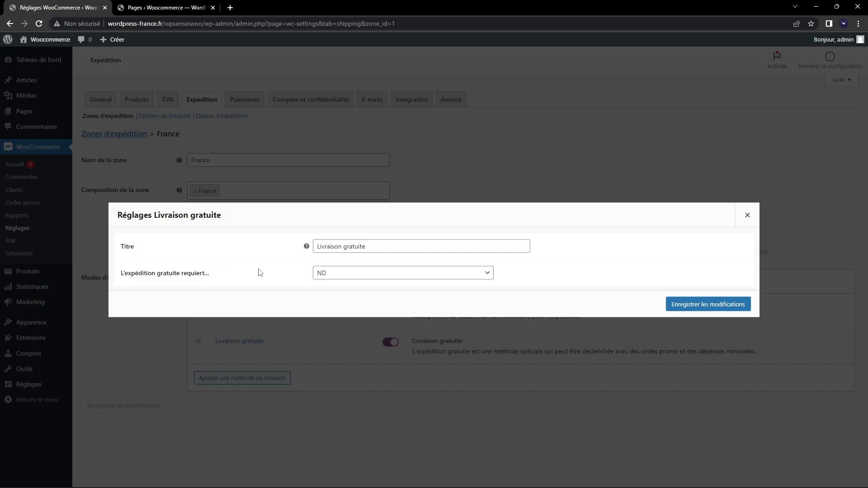
click(347, 277)
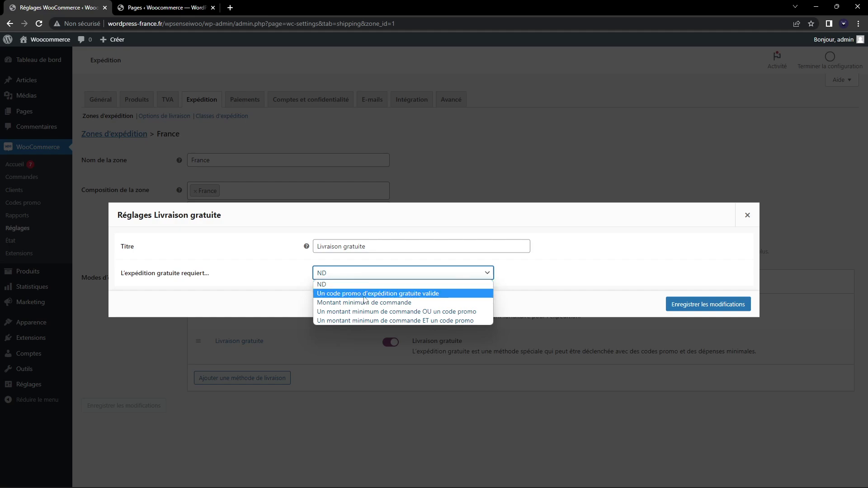
click(376, 303)
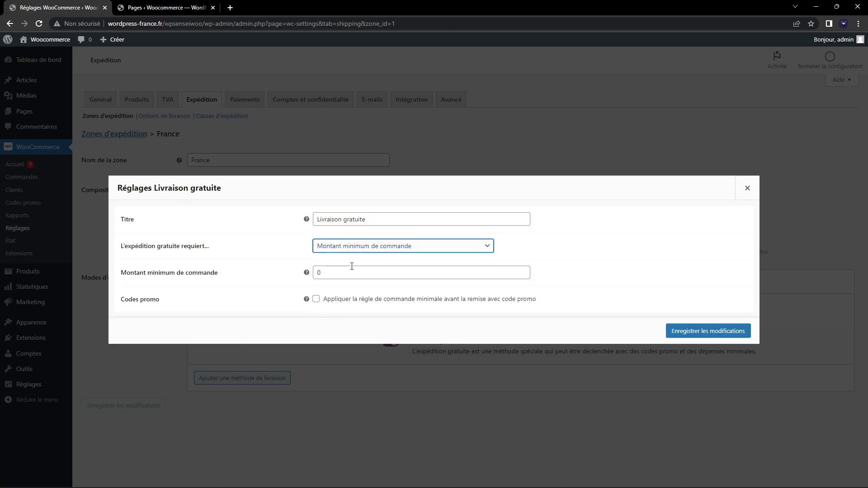
click(405, 271)
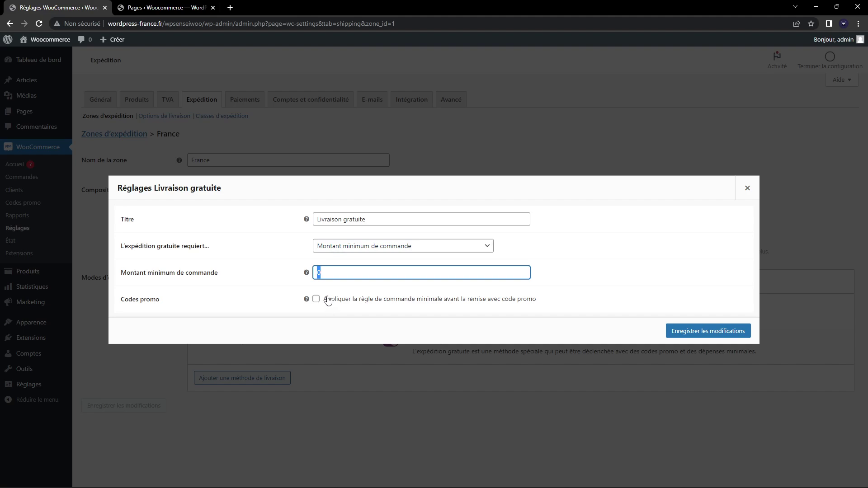
text(50)
click(703, 330)
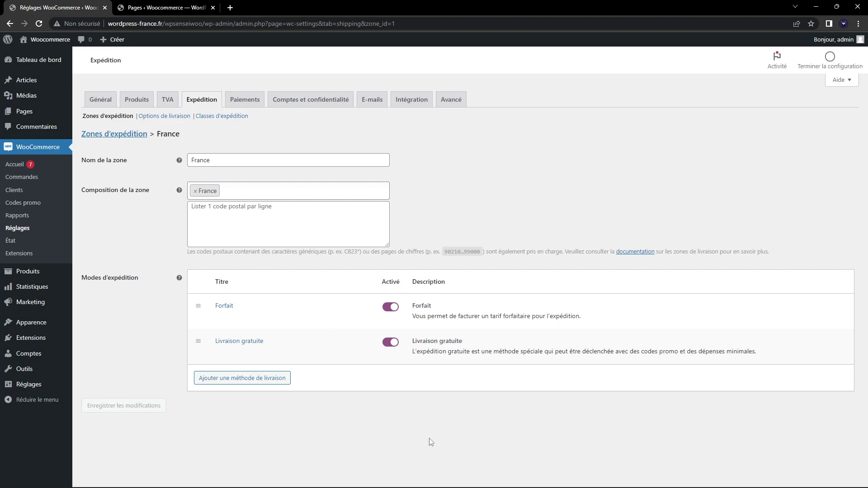
Review the delivery options and the shipping classes in the Expédition settings
mouse_move(286, 314)
click(165, 116)
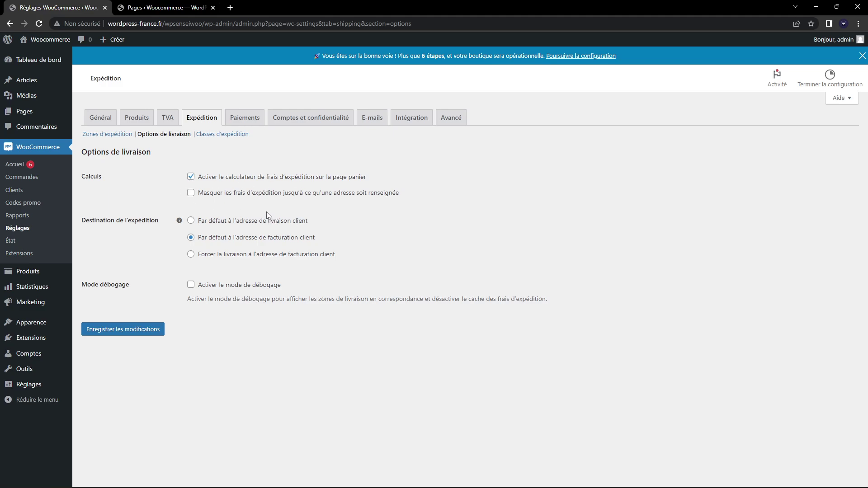
click(221, 135)
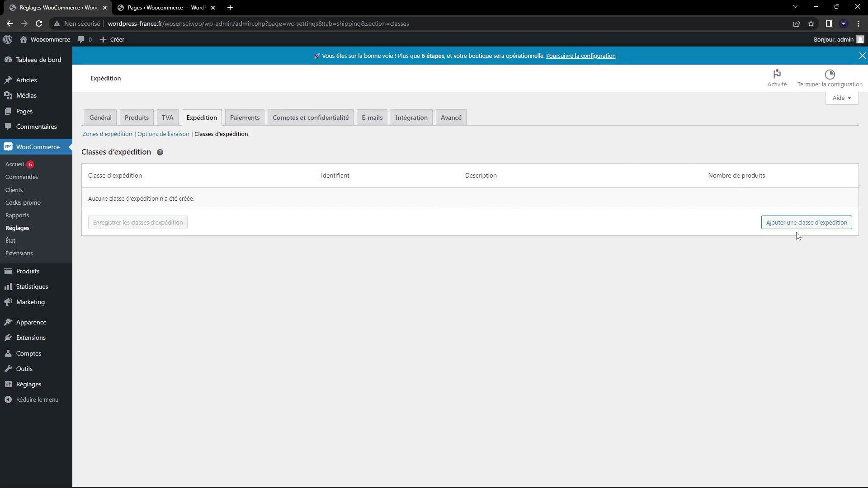
Insert a blank shipping class, and discard it by leaving for the Paiements settings
click(802, 230)
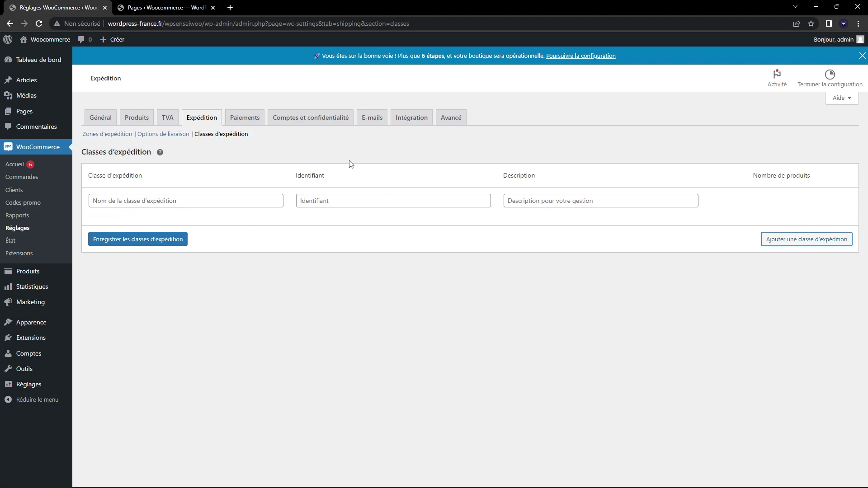
click(245, 118)
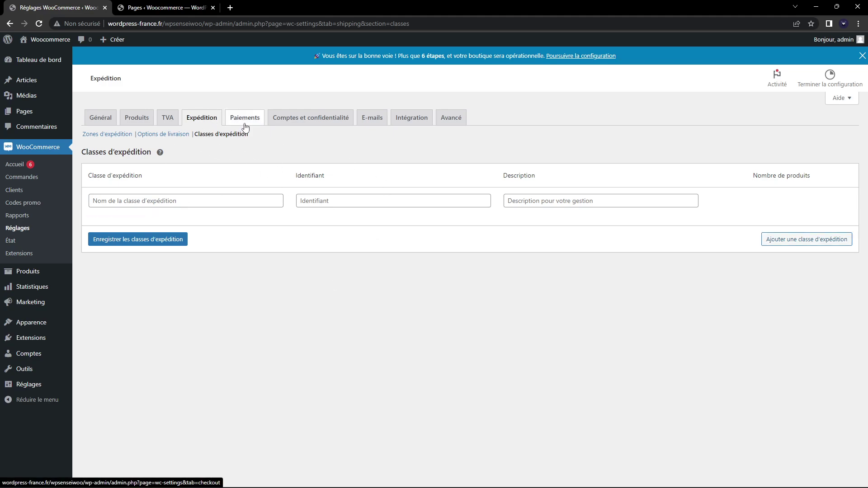
click(470, 83)
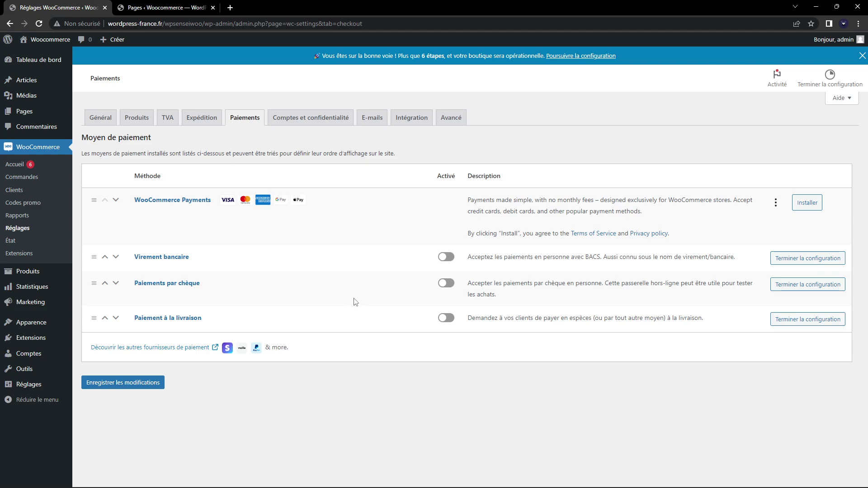
Open the Extensions page in a new browser tab and search the plugins available to add for "paypal"
mouse_move(37, 292)
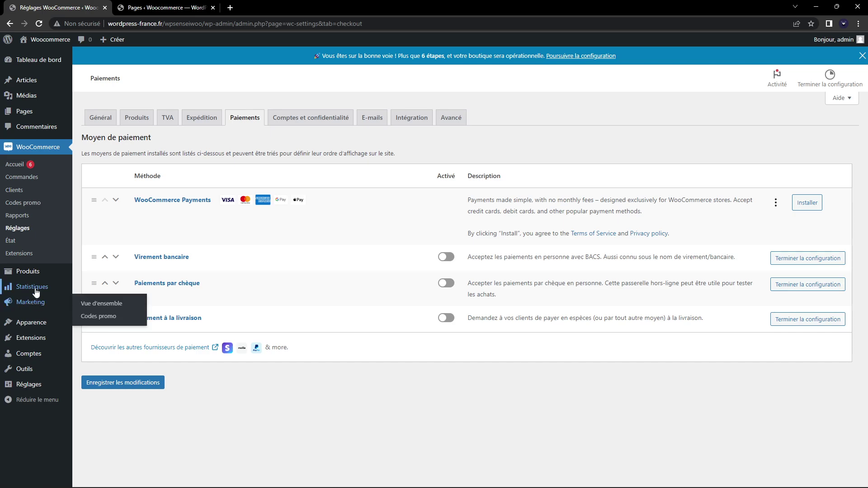
middle_click(35, 340)
click(174, 6)
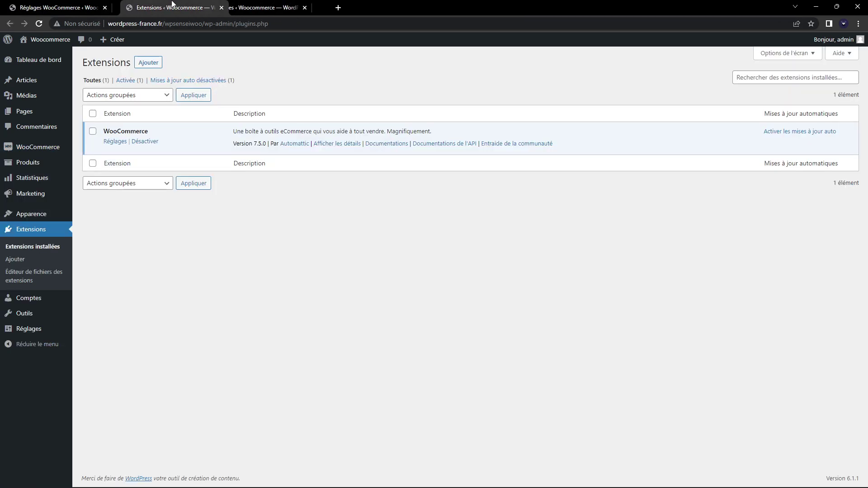
click(149, 63)
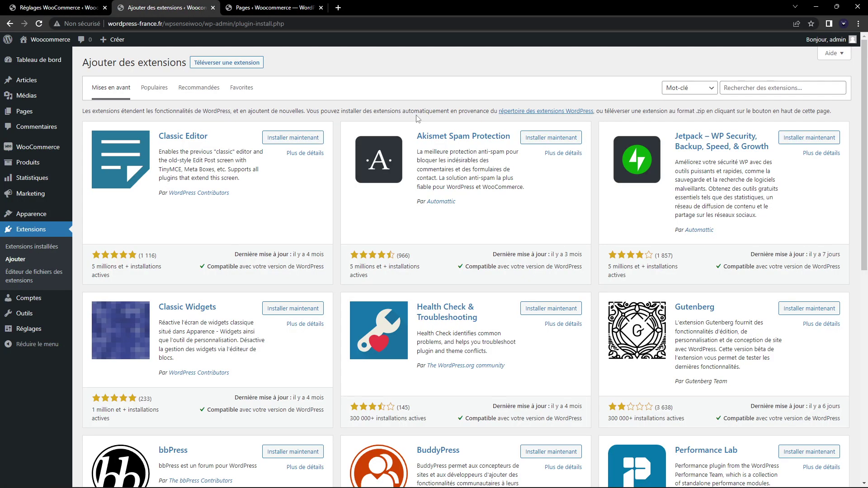
click(756, 91)
text(paypal)
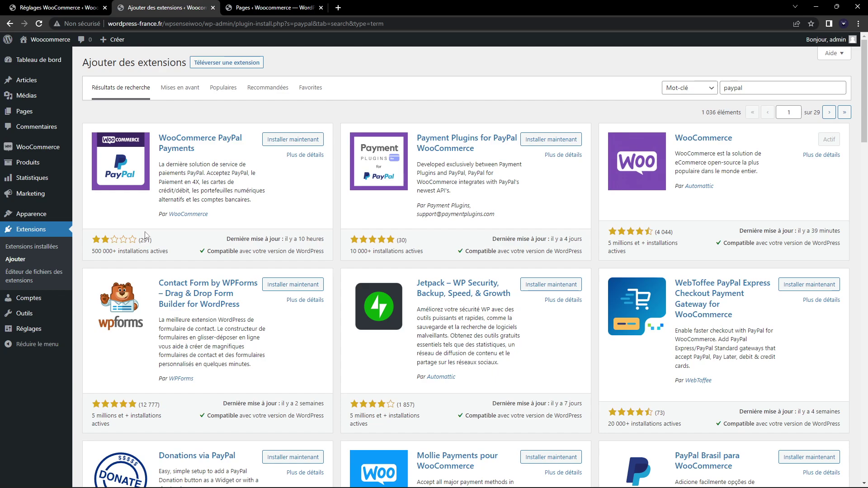
Install and activate WooCommerce PayPal Payments, and check its account setup and the payment methods list
click(286, 140)
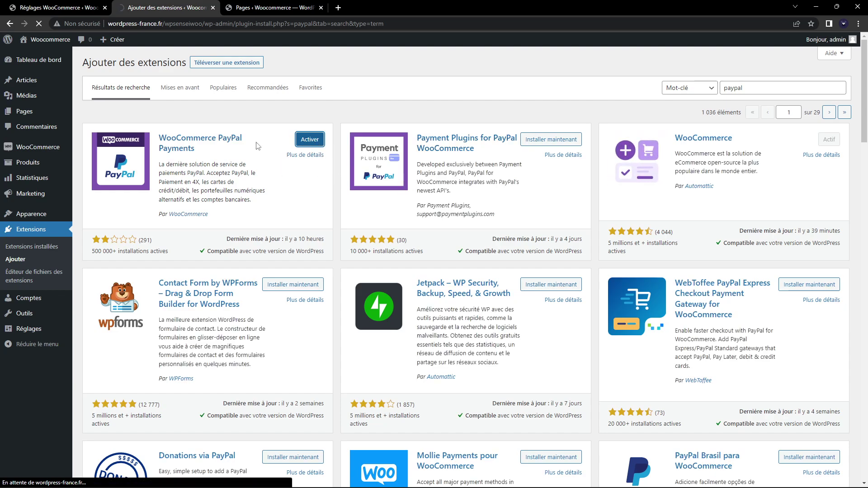
click(309, 139)
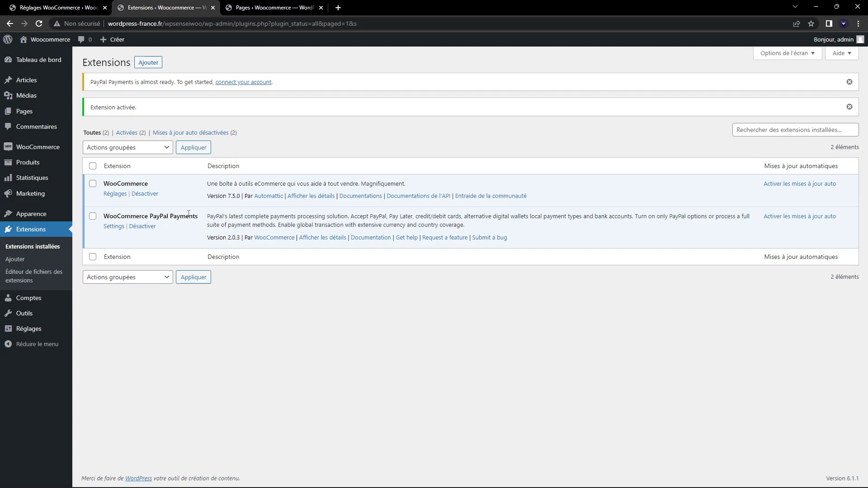
click(116, 226)
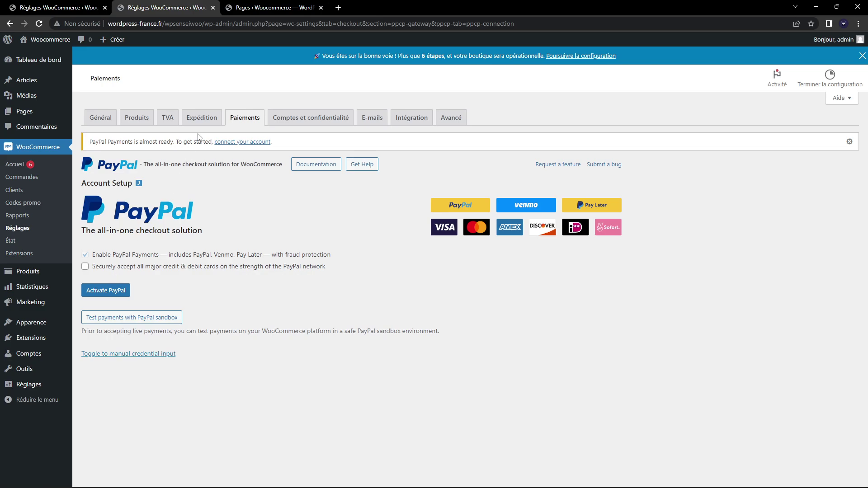
click(238, 119)
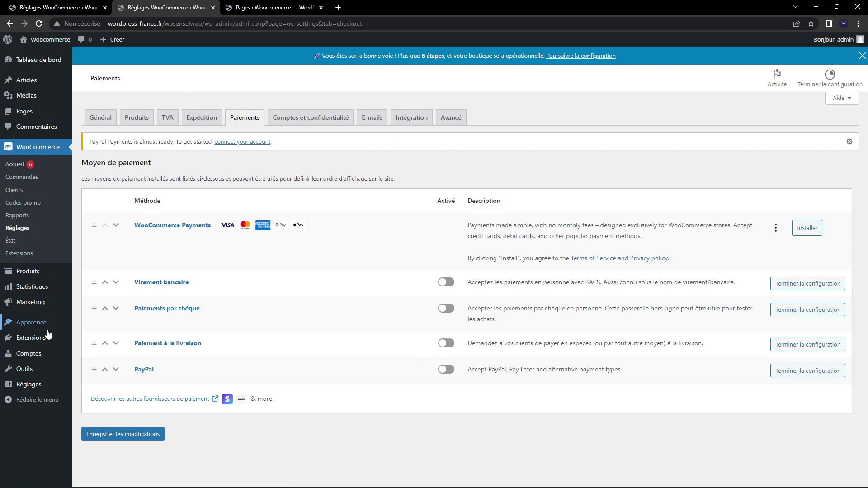
Search the plugins available to add for "stripe" and install WooCommerce Stripe Payment Gateway
click(31, 338)
click(147, 63)
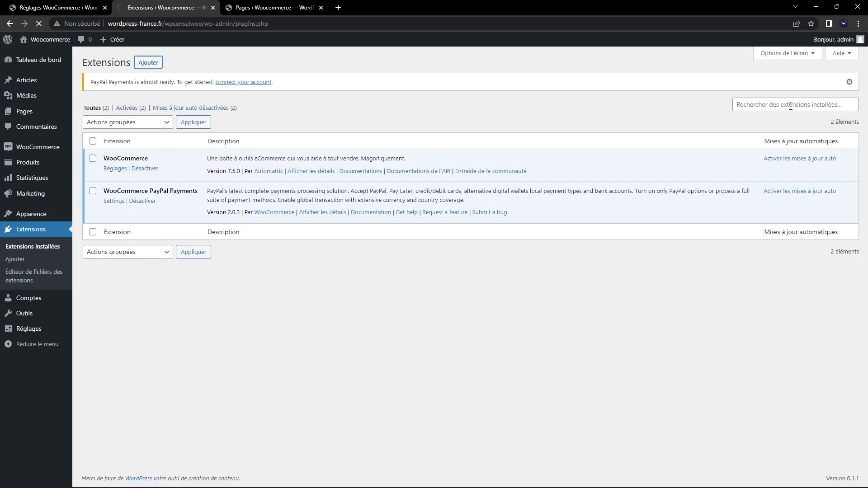
click(776, 109)
text(st)
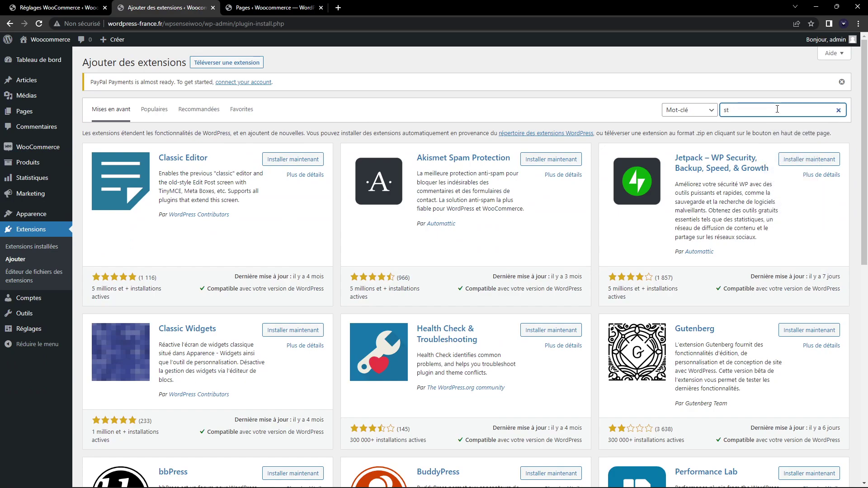
text(ripe)
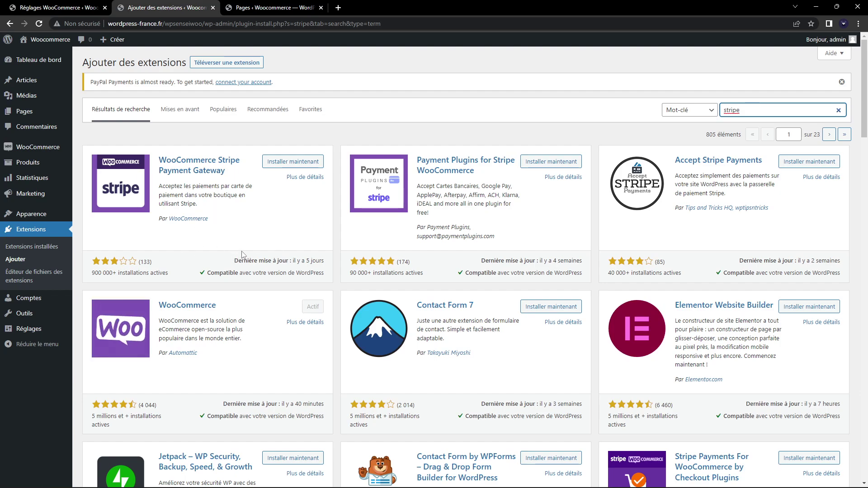
click(298, 162)
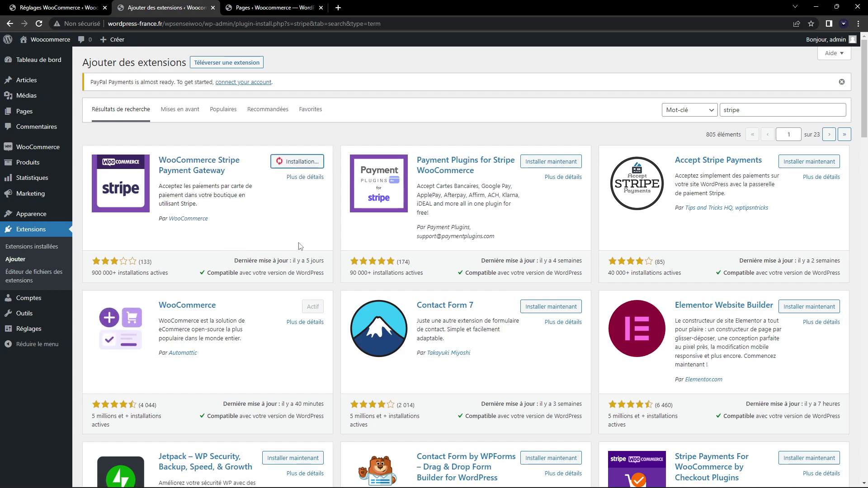
Find the Stripe website through Google in a new browser tab, examine its home page and Tarifs page, and close the tab
click(338, 8)
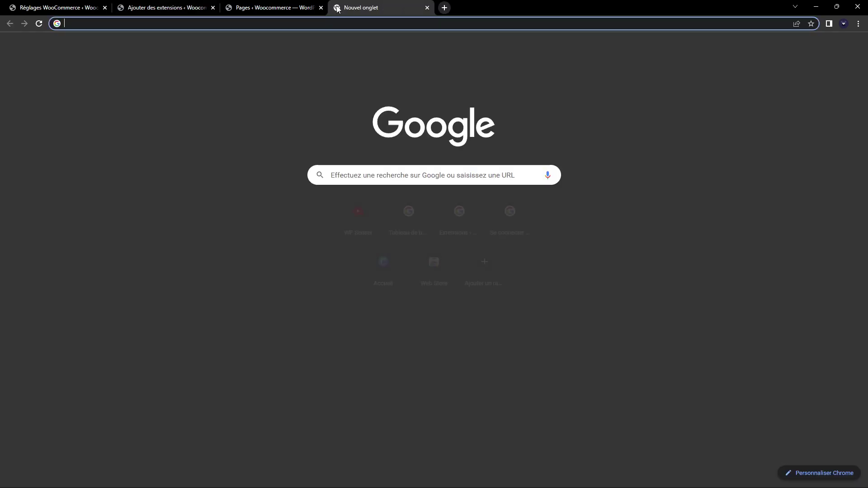
text(stripe)
key(Return)
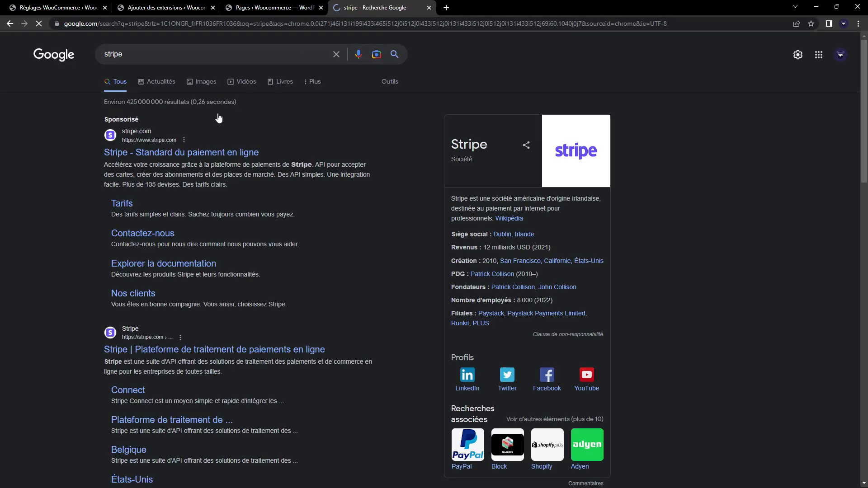
click(153, 156)
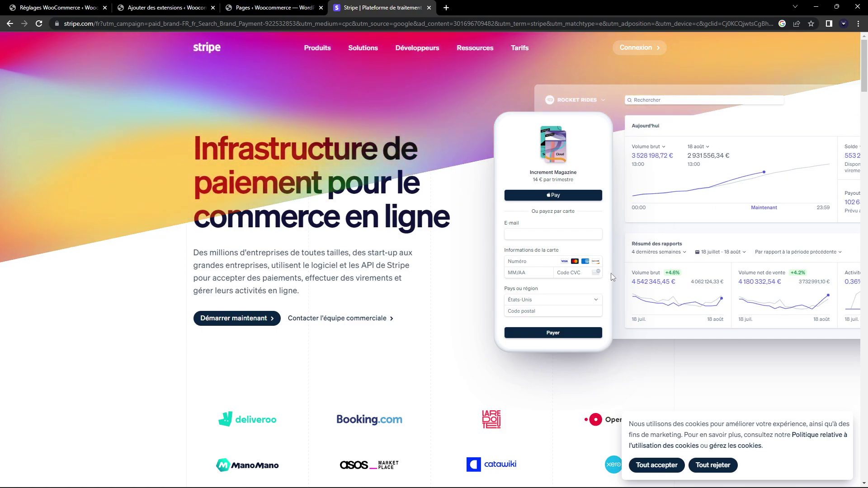
scroll(471, 209, down, 6)
scroll(471, 210, up, 6)
click(526, 46)
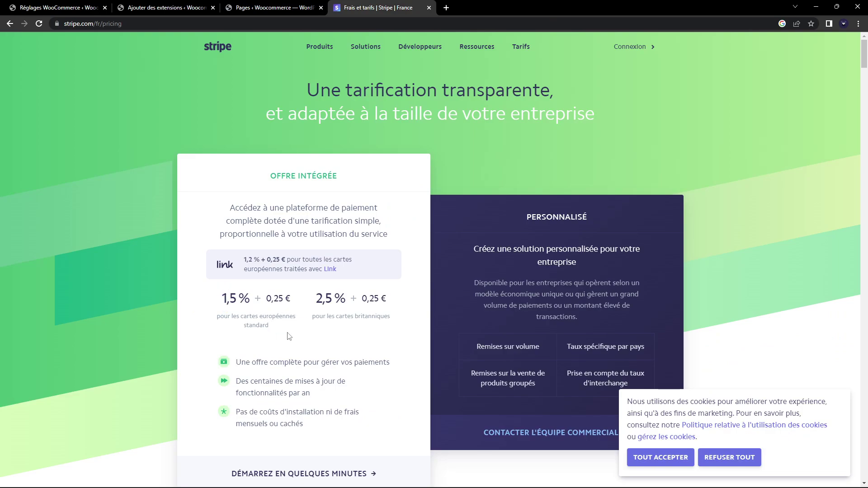
click(429, 8)
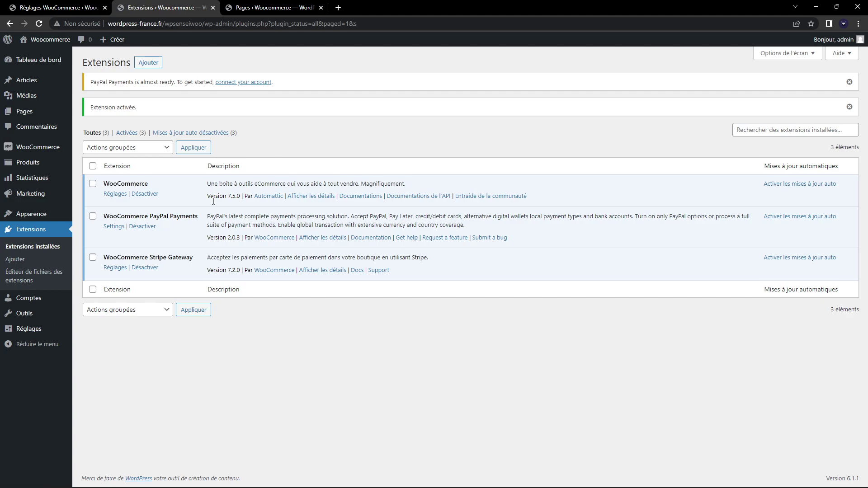
Activate the WooCommerce Stripe Gateway extension and open its settings
click(122, 267)
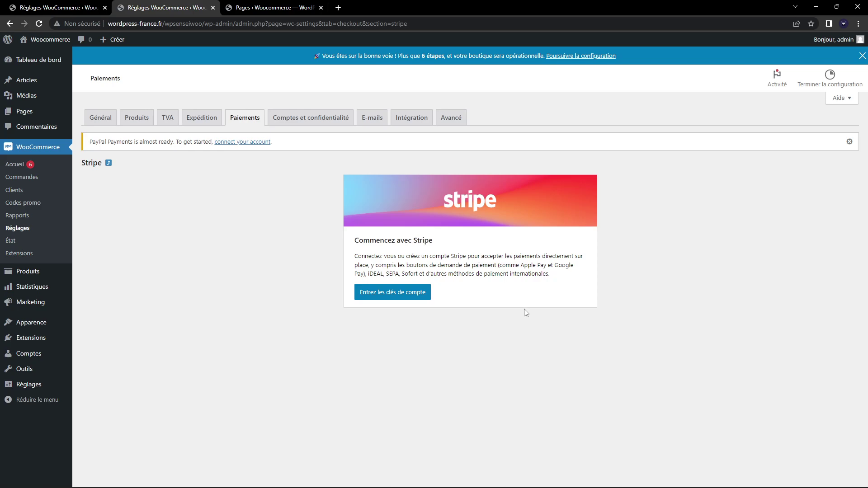
Return to the list of payment methods and examine the Stripe, PayPal and other methods offered
click(245, 119)
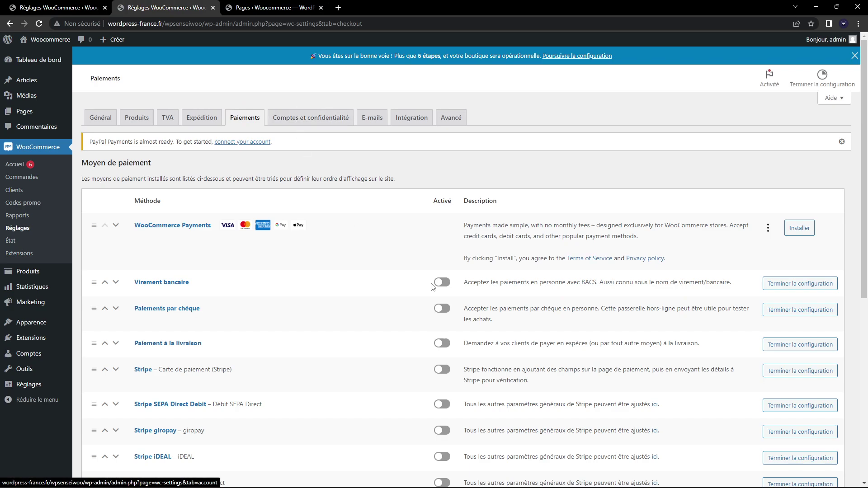
scroll(292, 128, down, 5)
scroll(253, 163, down, 6)
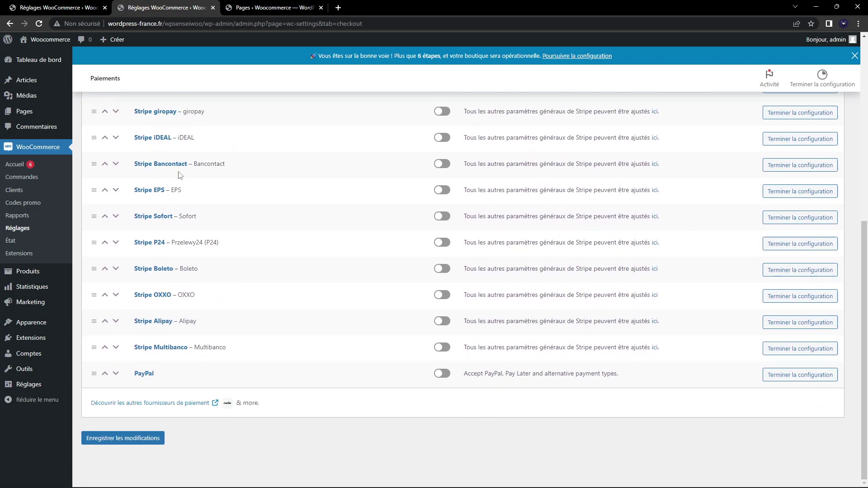
scroll(181, 383, up, 4)
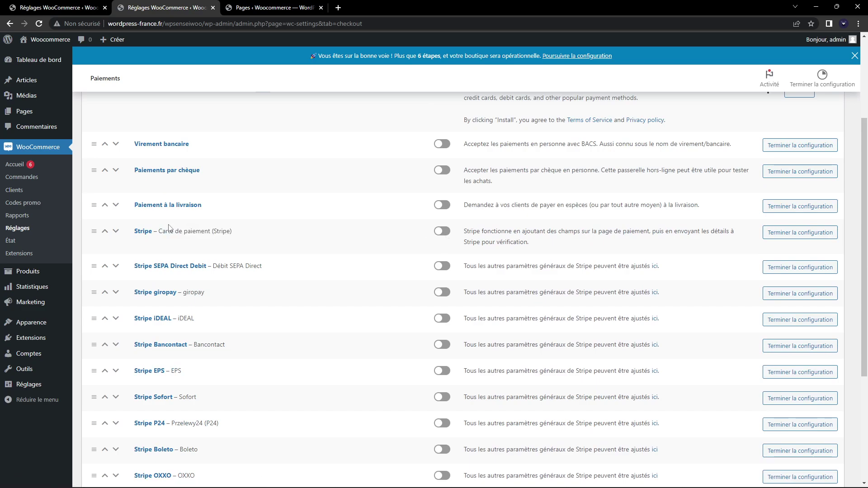
drag(125, 231, 355, 236)
click(347, 263)
scroll(358, 238, up, 1)
drag(160, 277, 316, 281)
click(318, 282)
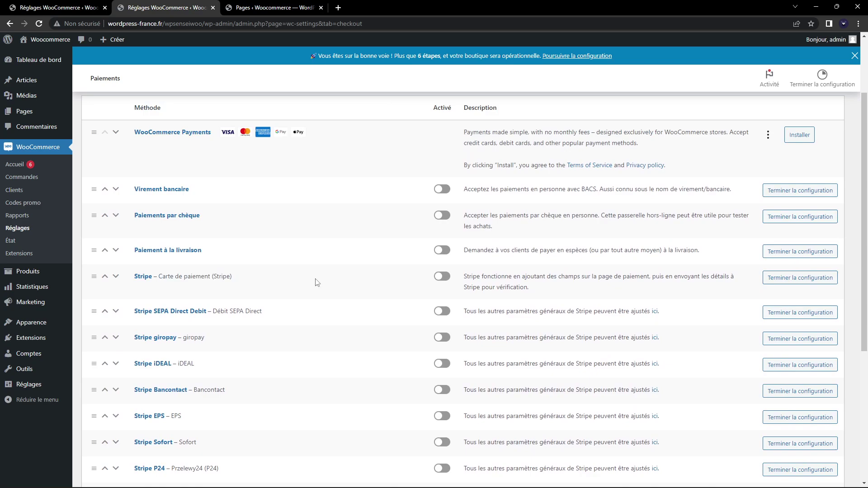
scroll(330, 271, down, 4)
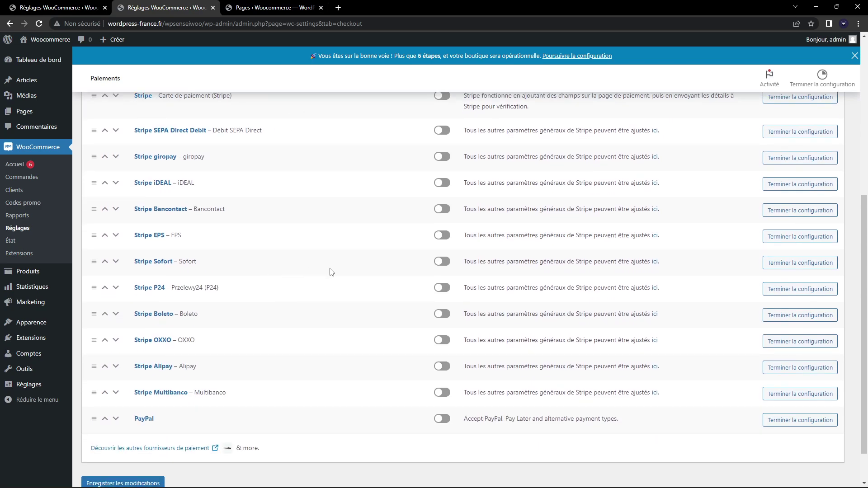
scroll(330, 285, up, 3)
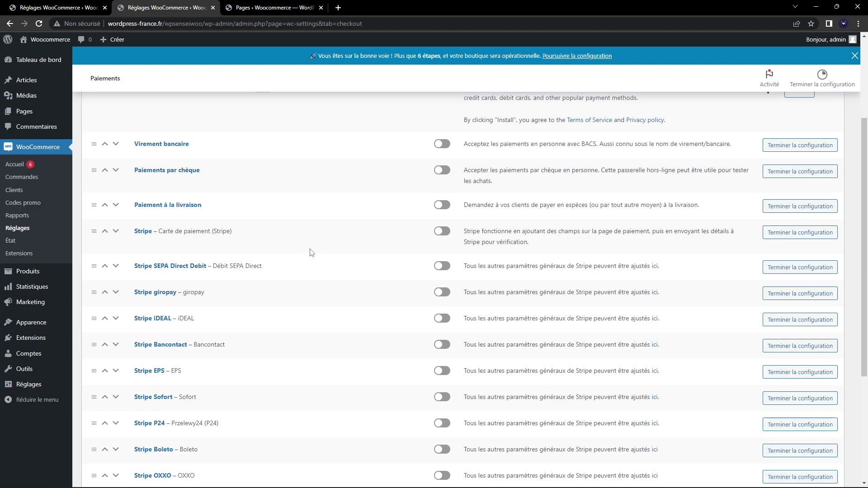
scroll(312, 252, down, 4)
scroll(285, 345, up, 5)
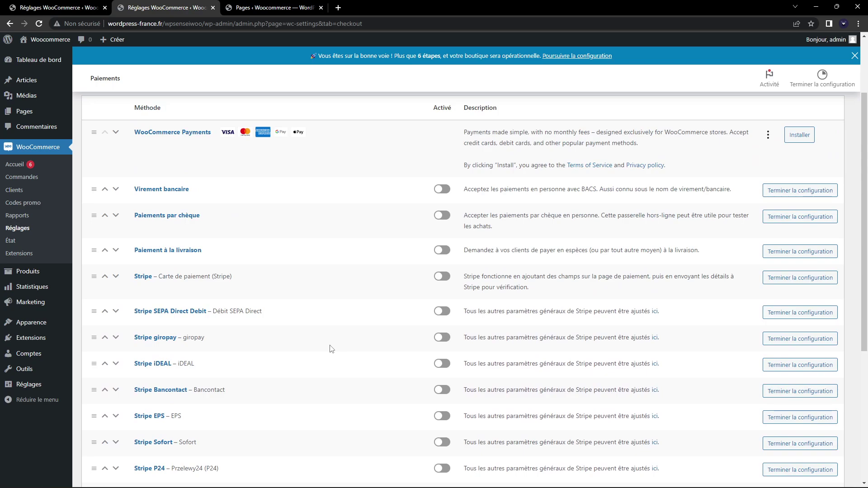
scroll(328, 349, up, 3)
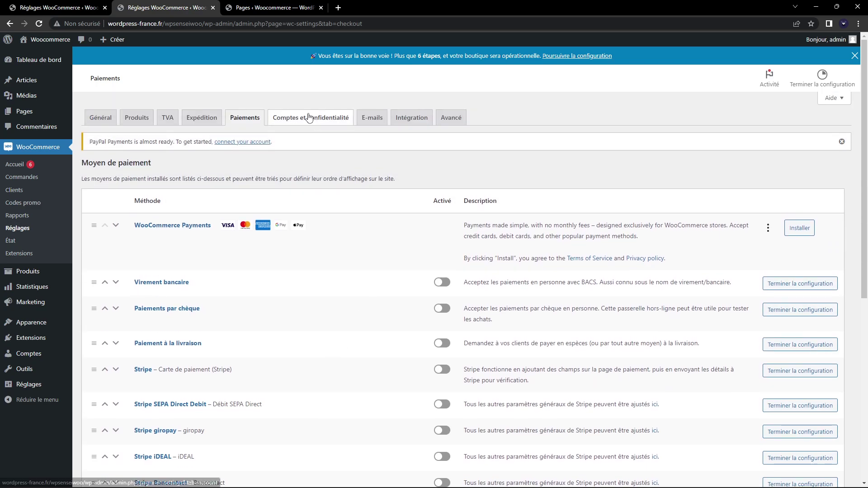
In the accounts and privacy settings, allow account creation on the Mon compte page and disable automatic identifiers and the password setup link
click(316, 117)
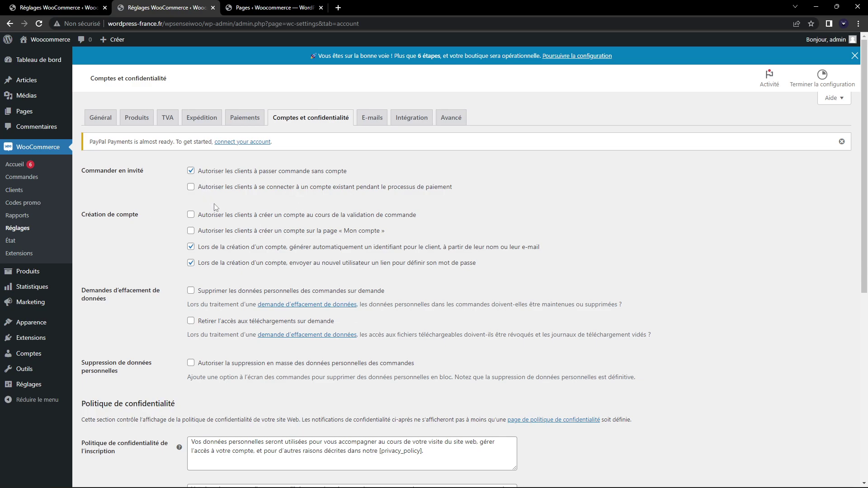
click(263, 234)
click(252, 247)
click(218, 266)
Examine the data erasure, privacy policy and personal data retention options in the accounts and privacy settings
scroll(147, 262, down, 3)
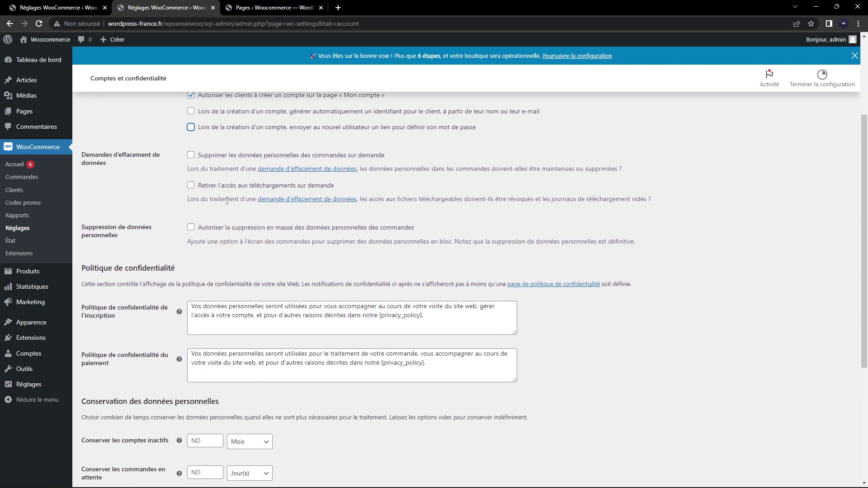
scroll(227, 200, down, 2)
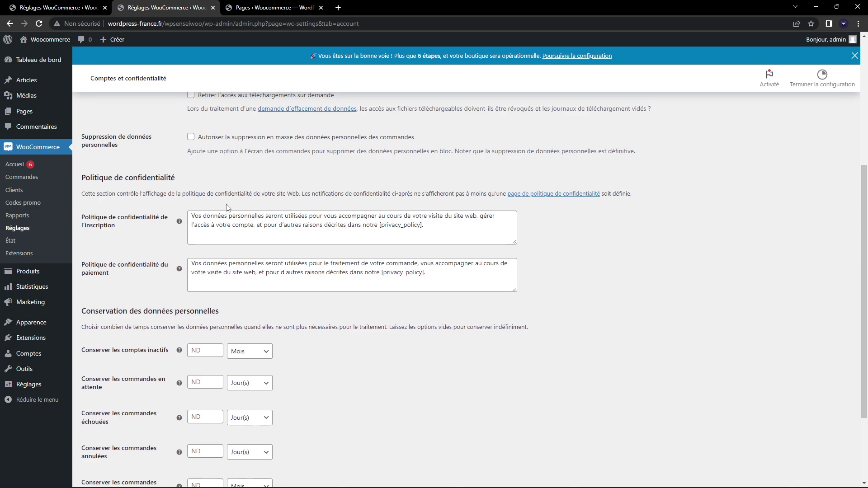
middle_click(624, 254)
scroll(624, 254, down, 2)
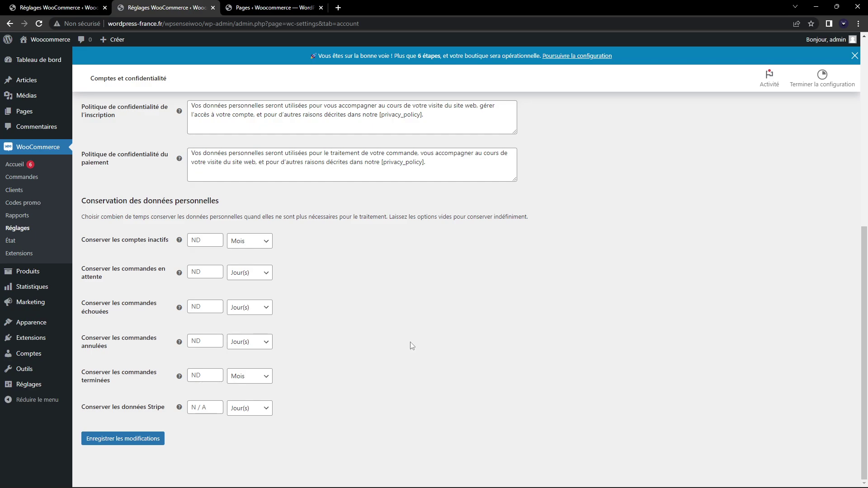
scroll(434, 341, up, 5)
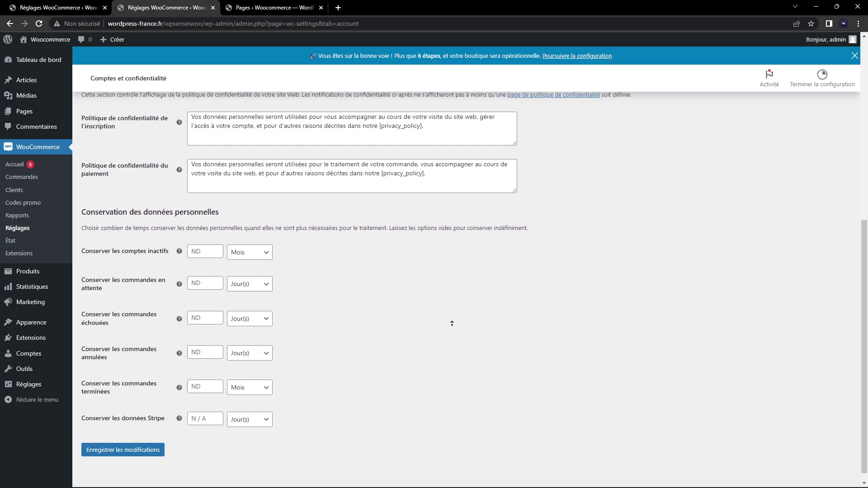
scroll(457, 338, up, 2)
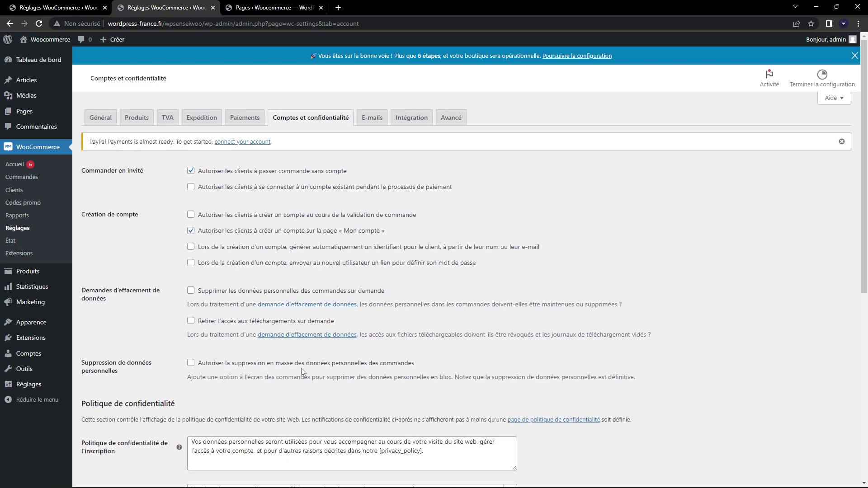
Leave the accounts settings without saving, open the e-mail settings, and examine the notifications and their recipients
click(372, 118)
click(471, 83)
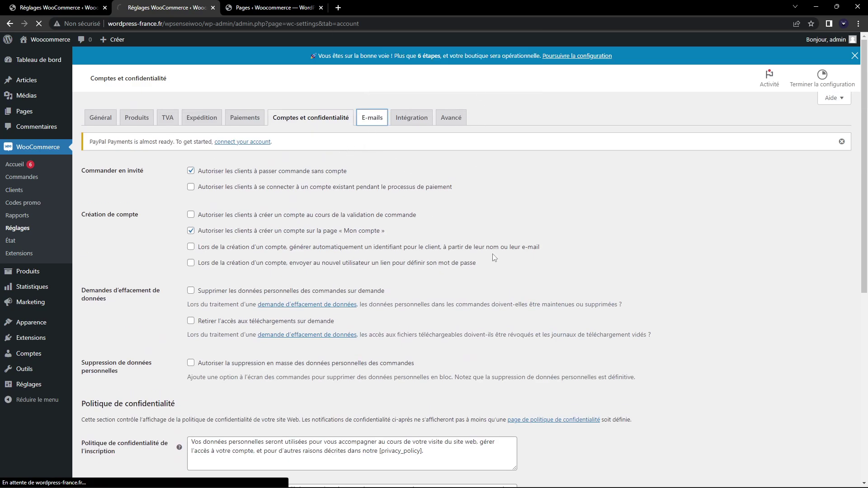
scroll(404, 258, down, 2)
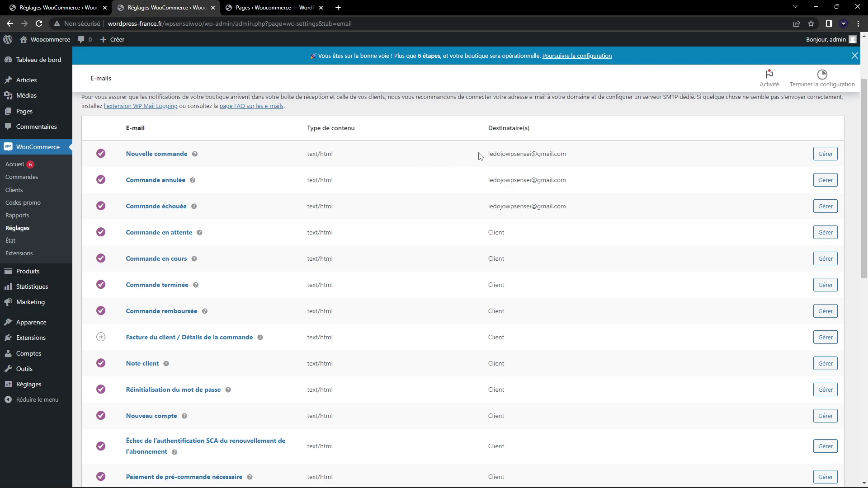
drag(478, 154, 622, 161)
click(622, 161)
scroll(266, 178, down, 3)
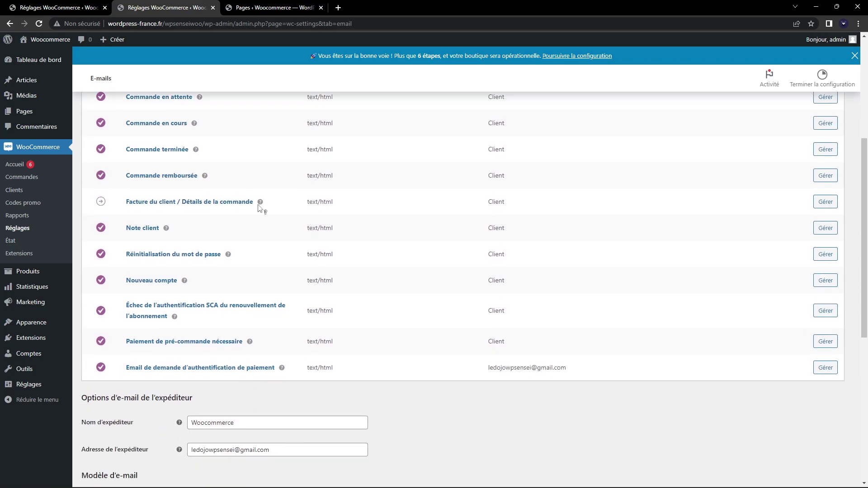
scroll(232, 226, up, 3)
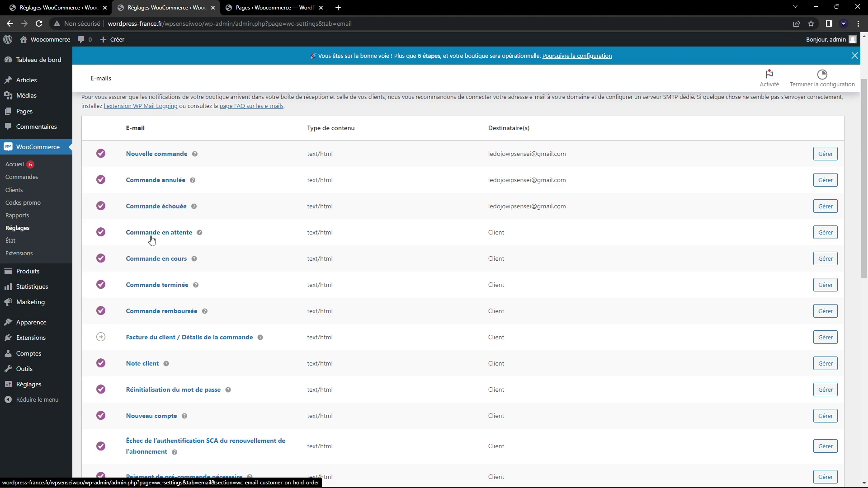
scroll(172, 255, down, 1)
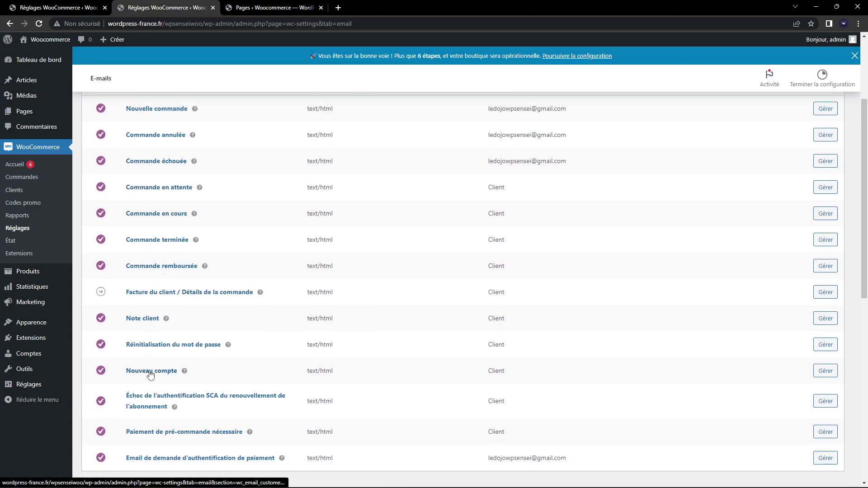
Open the Nouveau compte notification, examine its subject and additional content, and return to the e-mail list
click(148, 372)
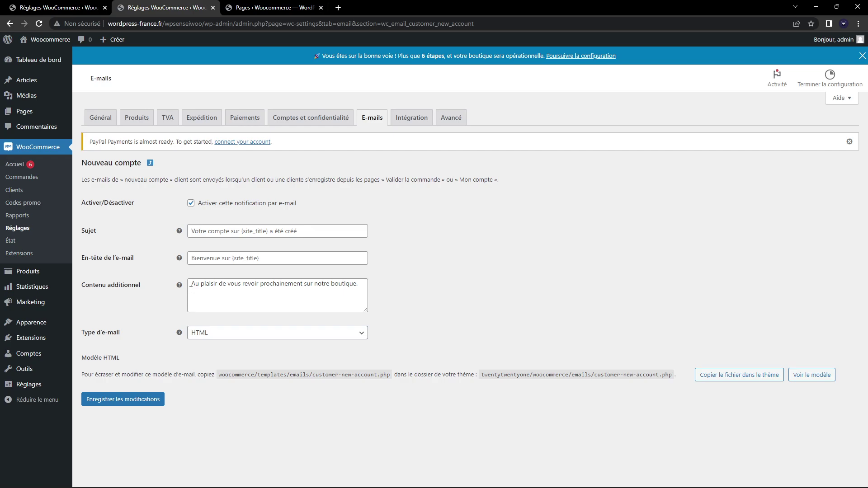
drag(190, 289, 506, 301)
click(506, 301)
click(235, 230)
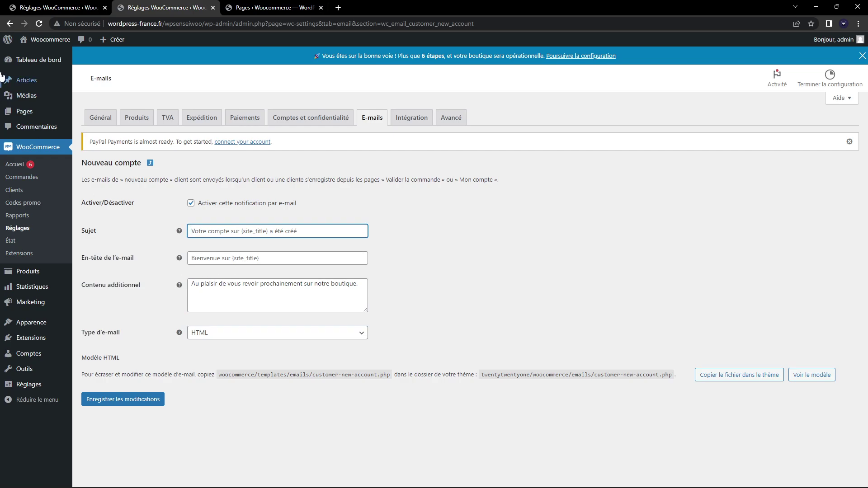
click(10, 25)
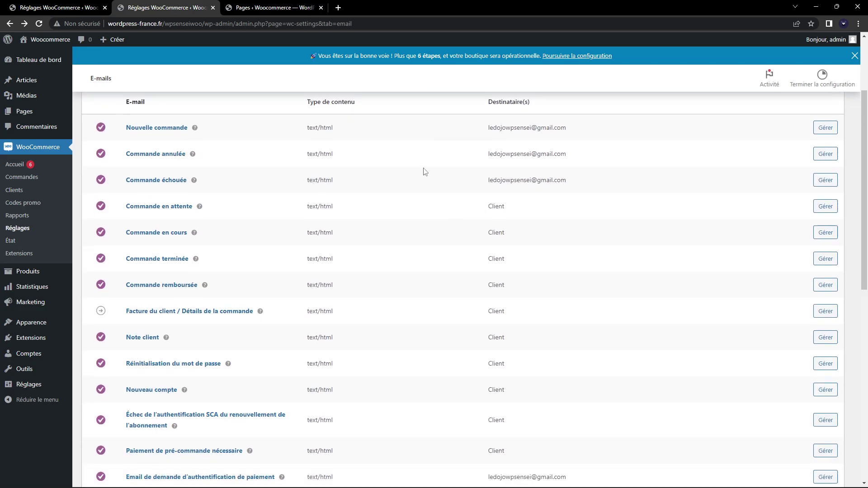
Examine the sender name and sender address options below the notification list
scroll(423, 171, down, 5)
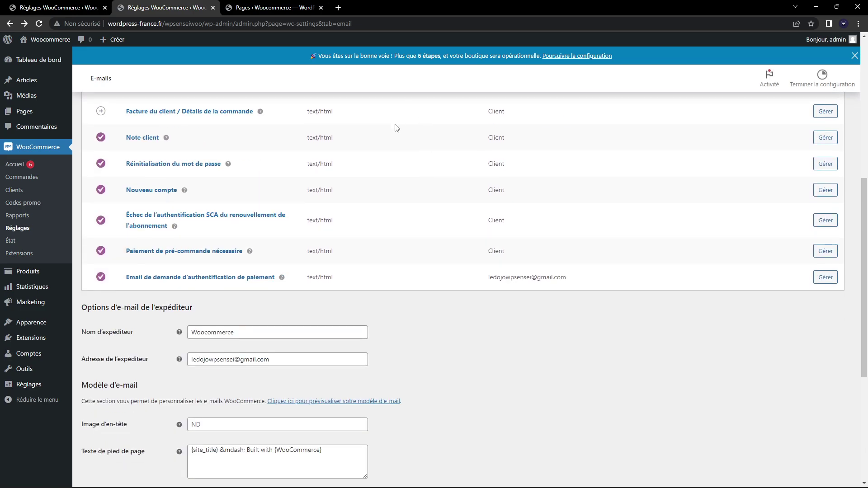
scroll(395, 128, down, 3)
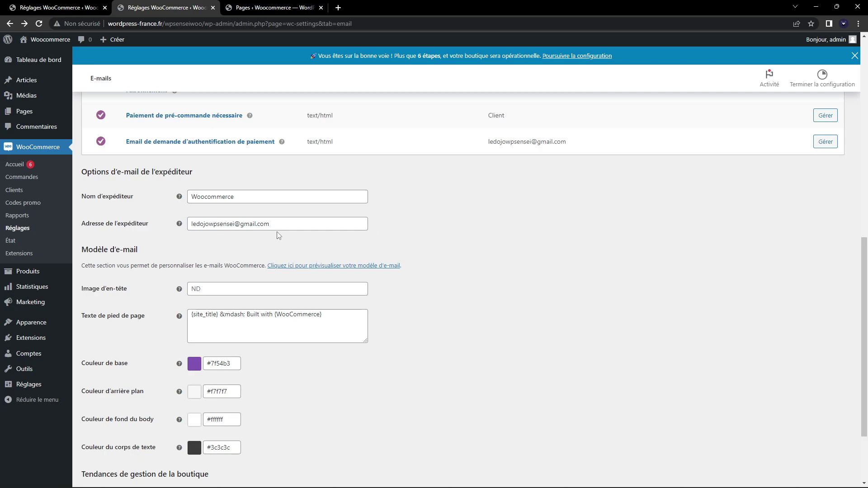
drag(252, 196, 145, 203)
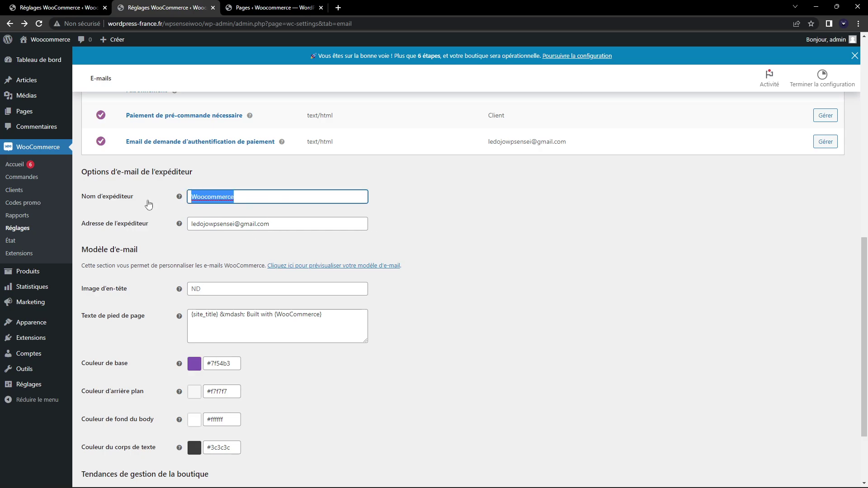
click(515, 256)
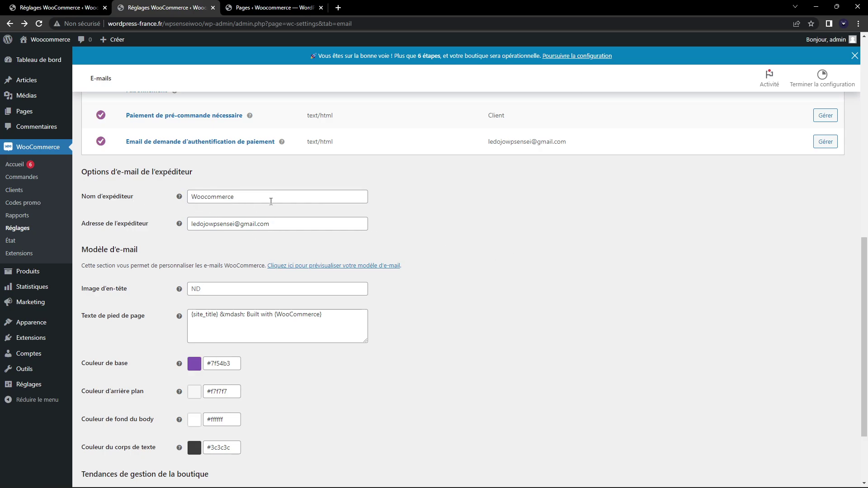
scroll(230, 209, down, 1)
scroll(230, 210, down, 2)
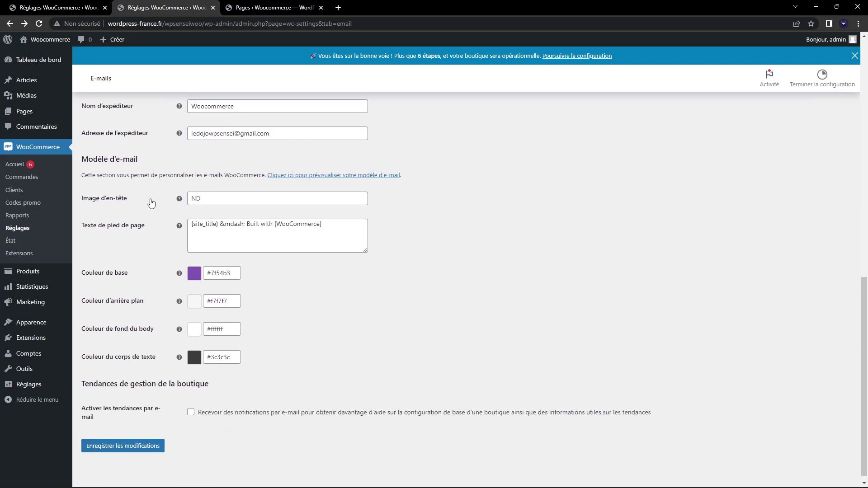
Review the header image, footer text and colour fields of the e-mail template, and save the e-mail settings
click(214, 199)
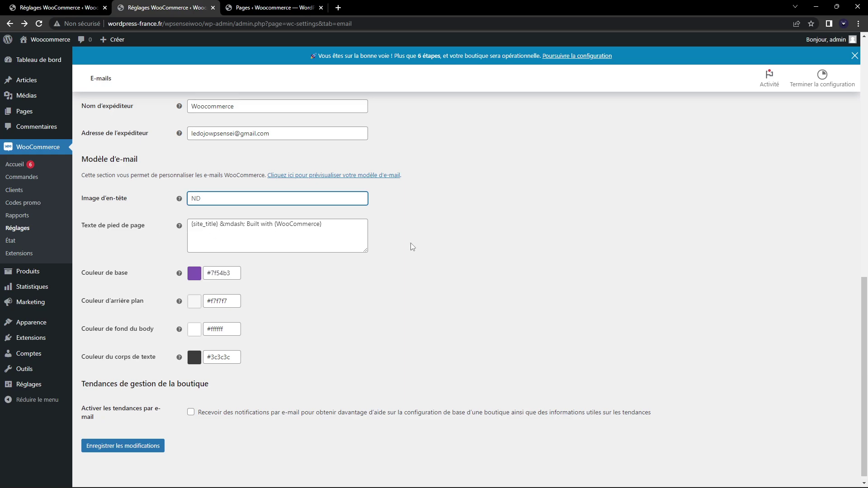
drag(241, 224, 369, 231)
click(369, 230)
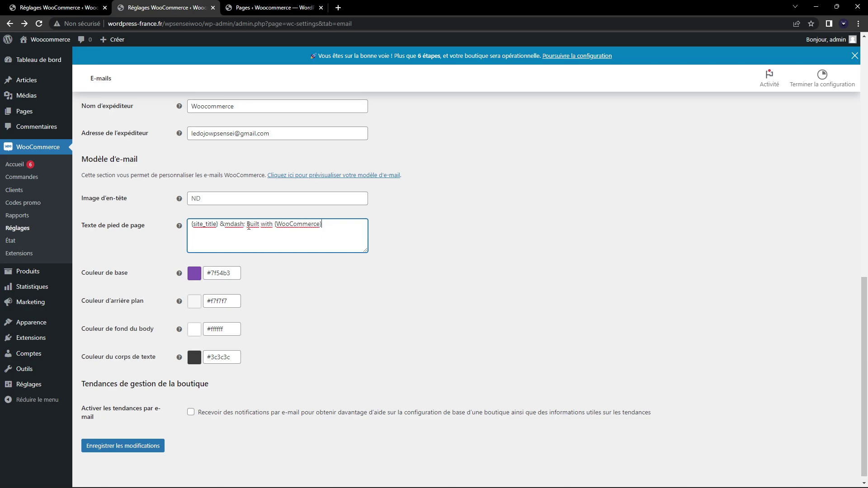
drag(265, 226, 136, 219)
click(340, 231)
click(135, 257)
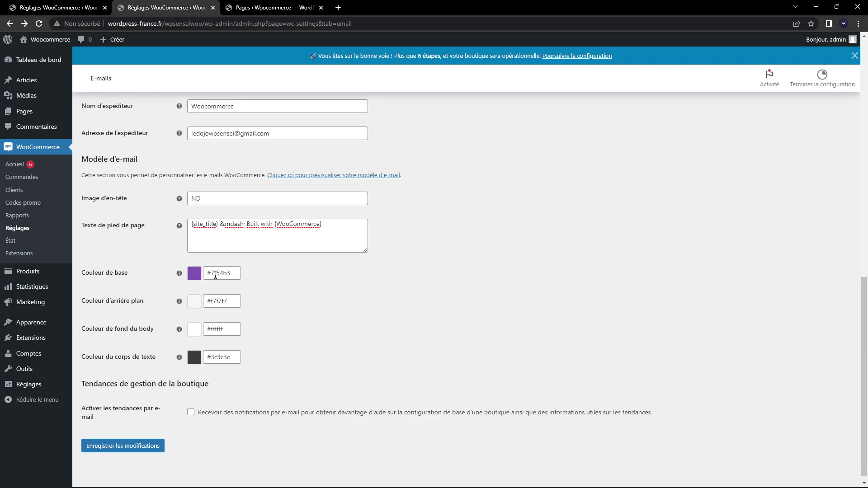
click(139, 447)
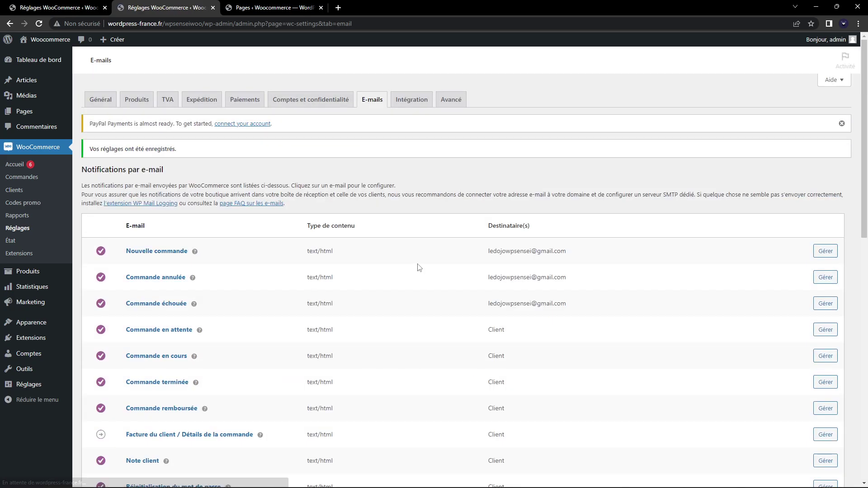
Check the MaxMind geolocation integration settings, and open the advanced settings for the page setup
click(409, 119)
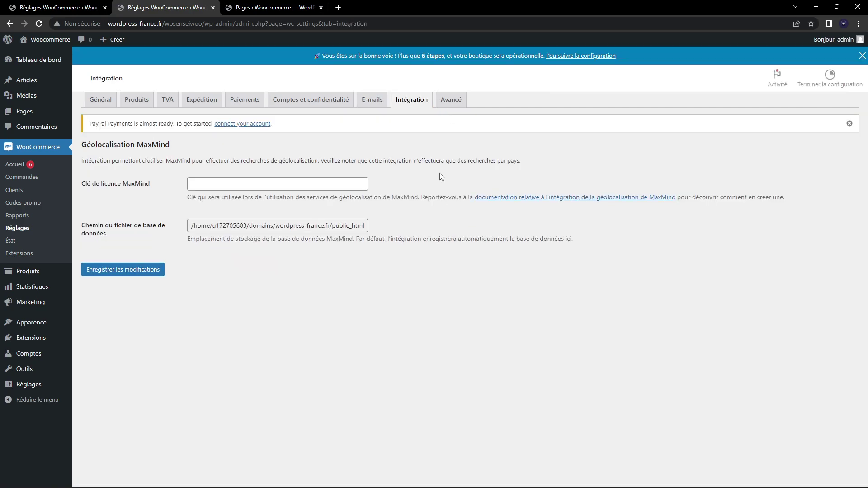
click(447, 118)
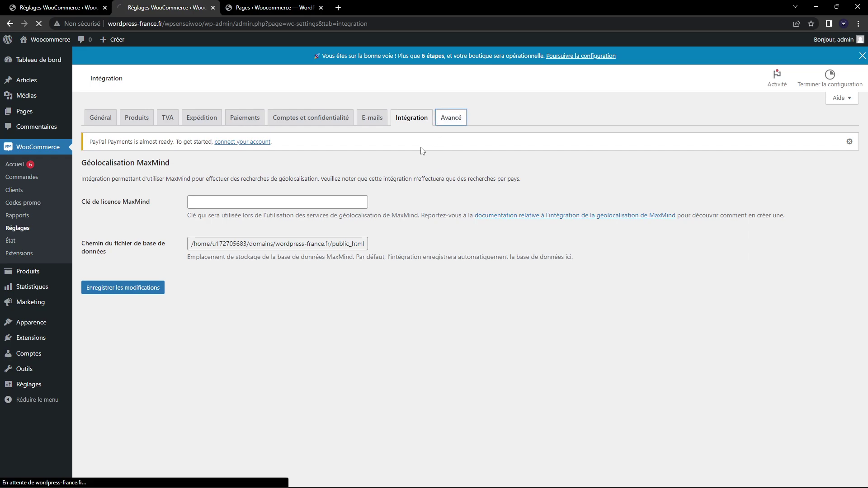
click(411, 113)
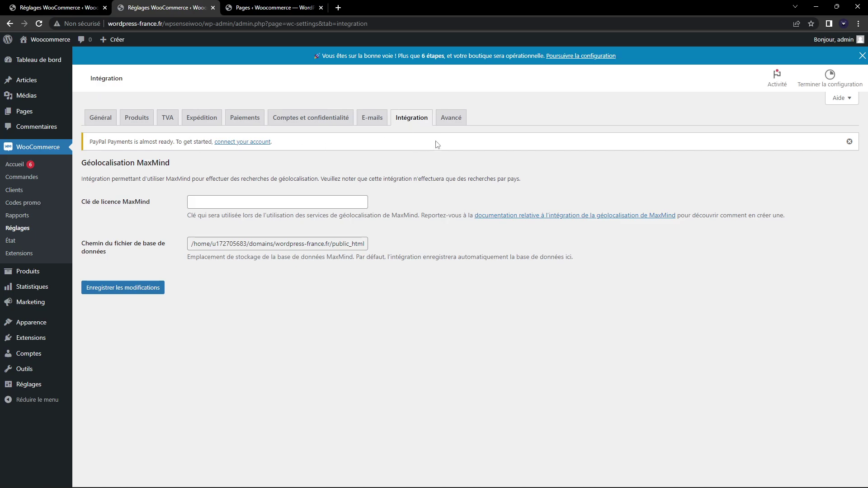
click(448, 120)
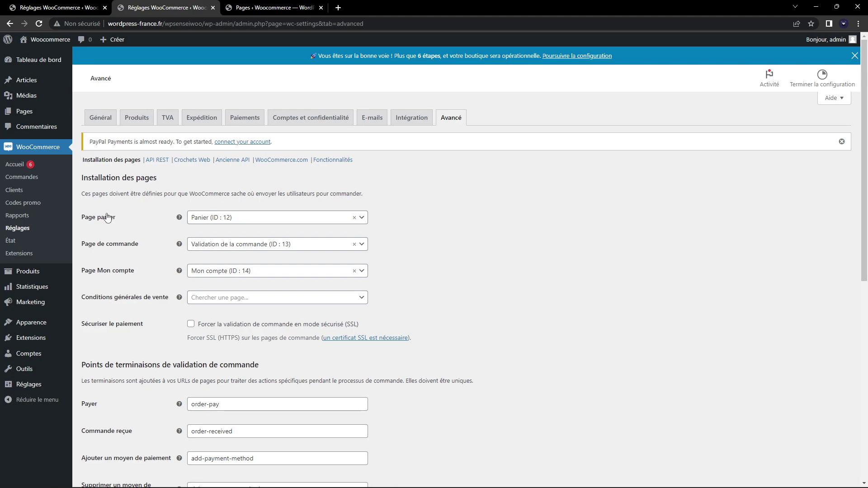
Examine the cart, order and account page assignments, the SSL option, and the checkout and account endpoints in the advanced settings
scroll(129, 215, down, 1)
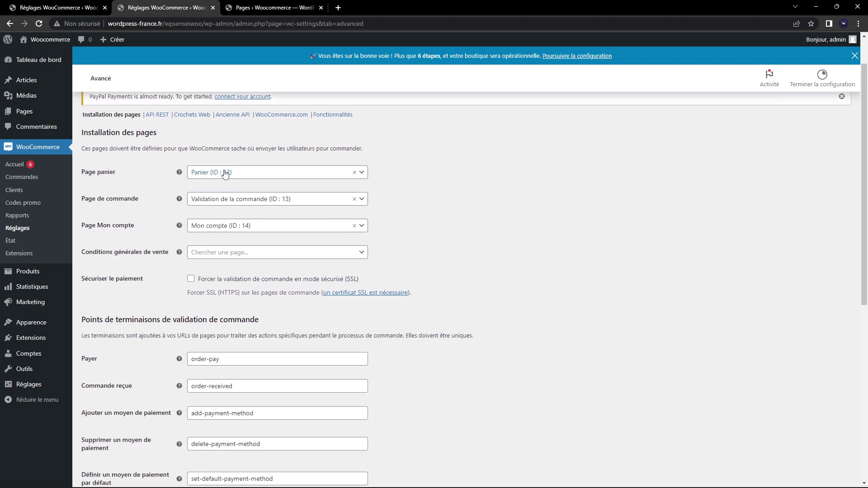
click(225, 174)
click(406, 194)
scroll(133, 225, down, 1)
scroll(133, 225, down, 3)
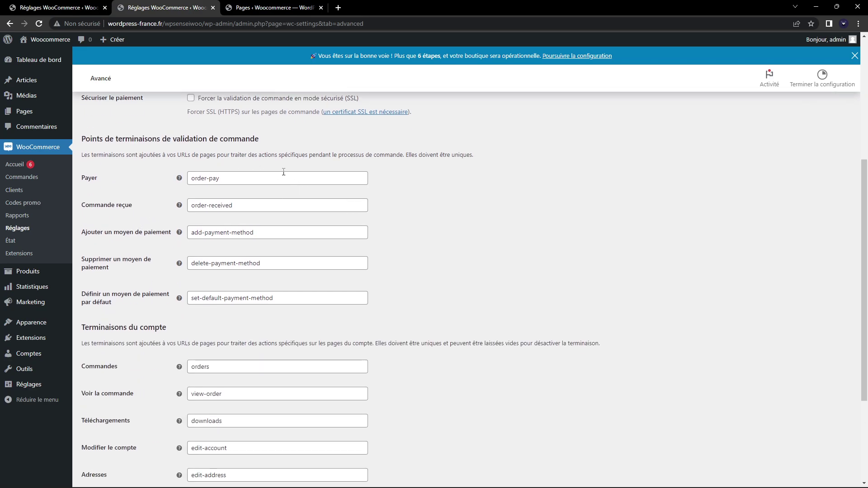
scroll(306, 178, down, 3)
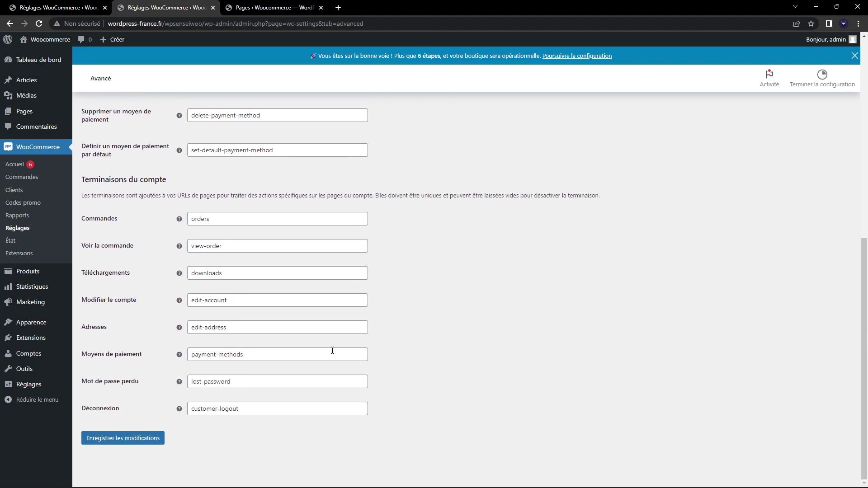
scroll(434, 364, up, 7)
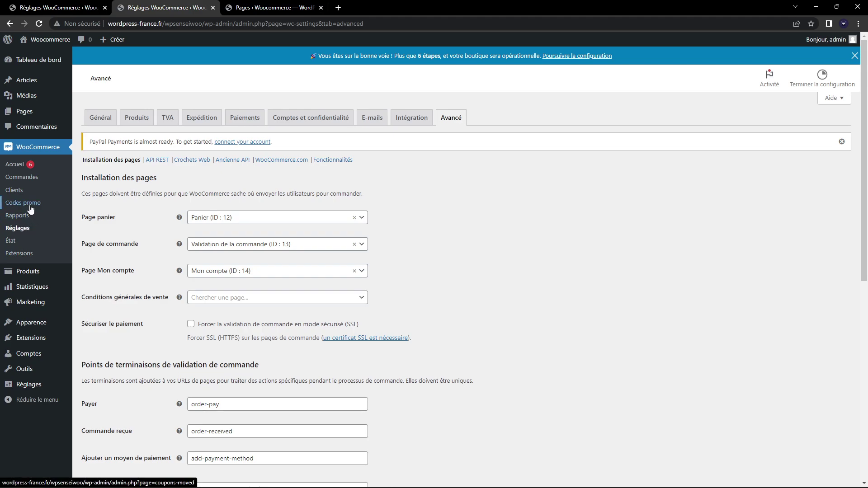
Look at the store's order list and its customer list
click(25, 177)
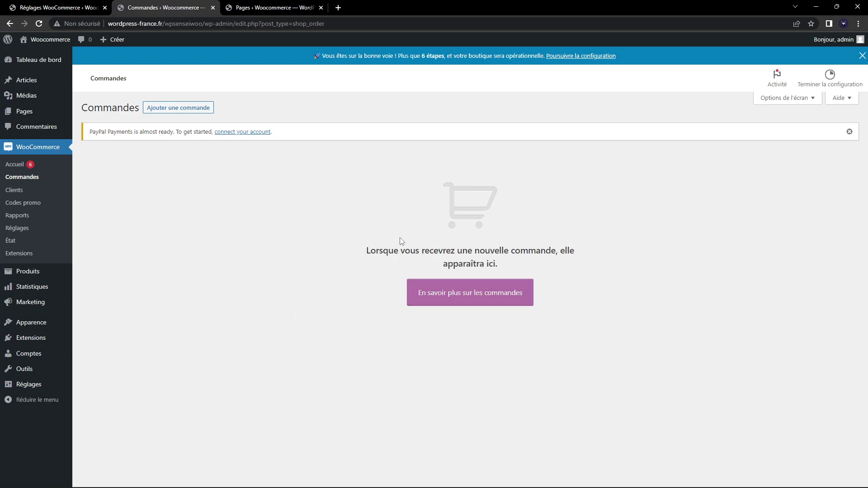
click(30, 192)
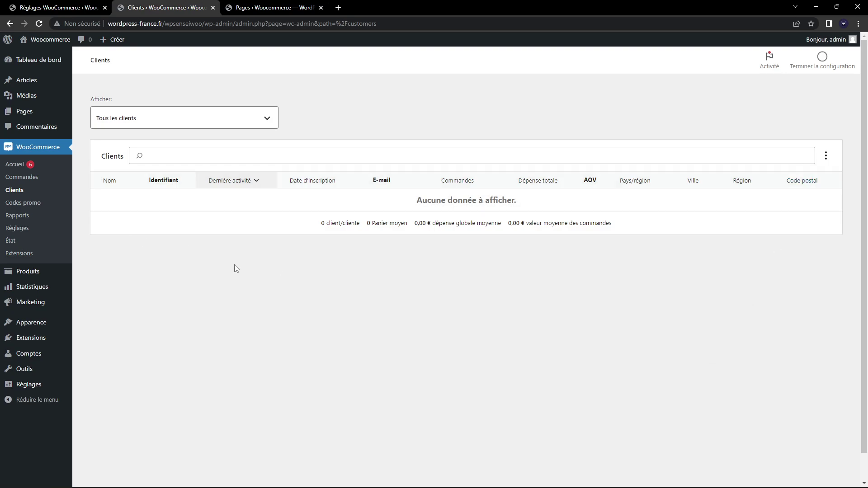
Start a new promo code, try the automatic code generation, and replace the generated code with JAN10
click(37, 204)
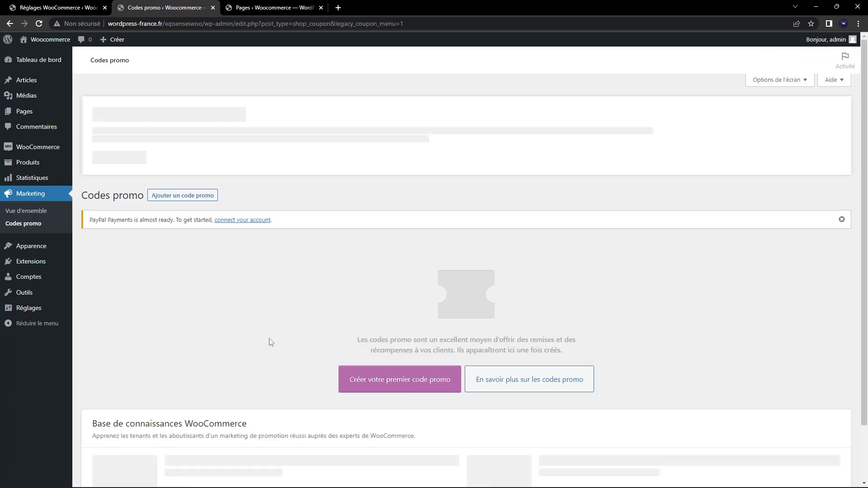
scroll(263, 321, down, 2)
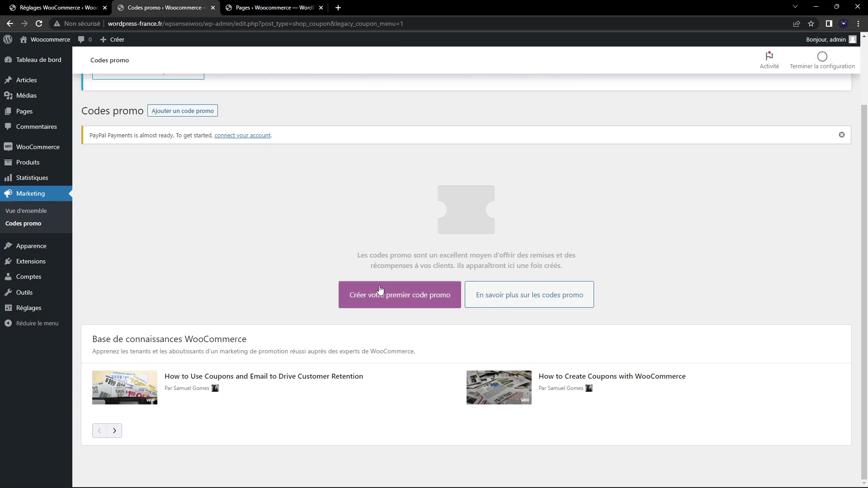
click(380, 292)
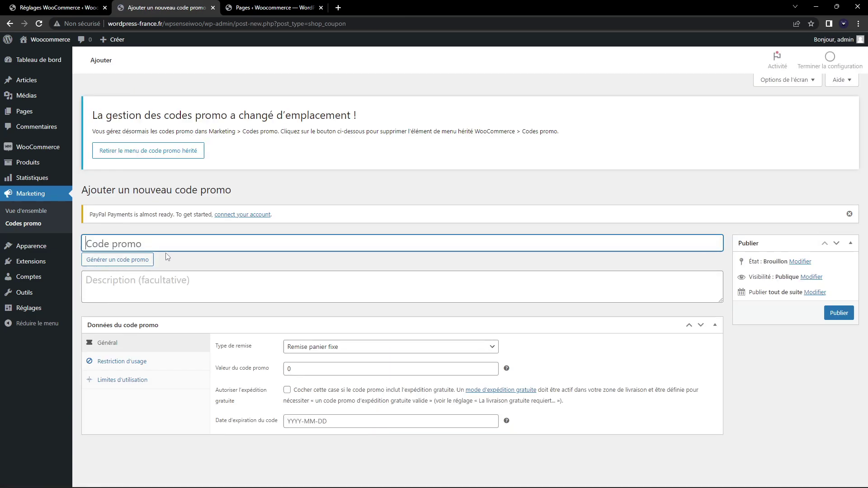
click(131, 262)
double_click(209, 243)
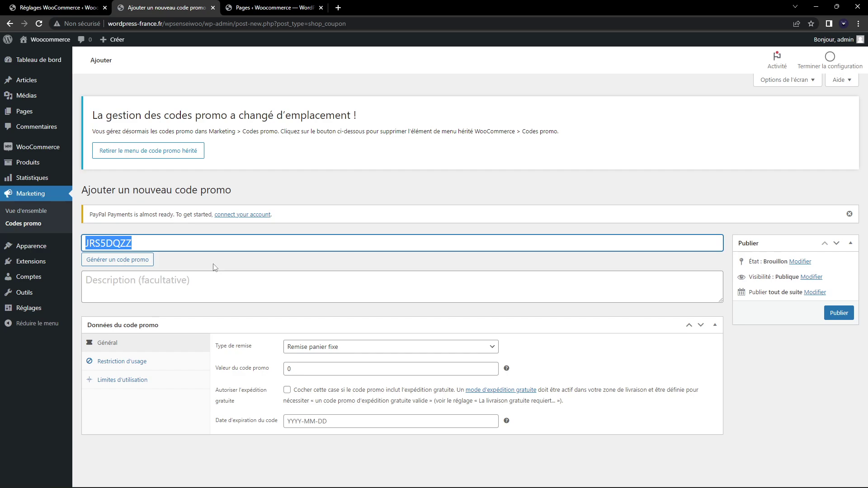
key(BackSpace)
text(JAN10)
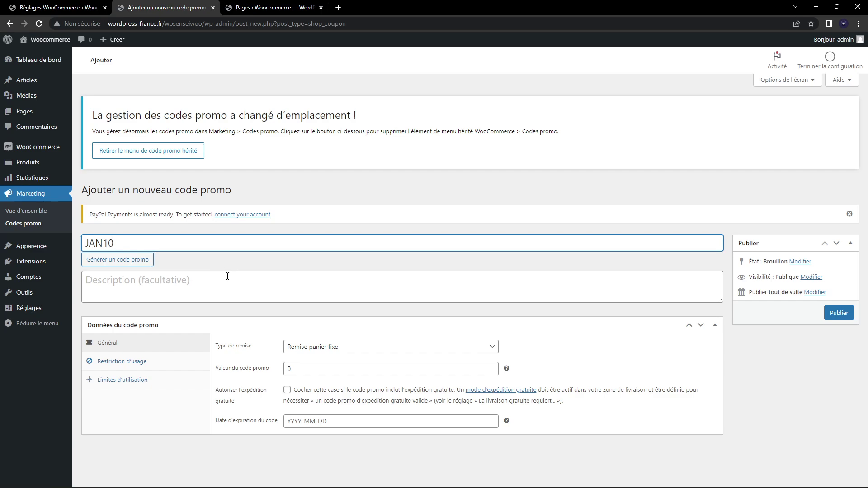
drag(103, 244, 60, 260)
click(111, 244)
Set the promo code's discount type to Remise en pourcentage with a value of 10
click(349, 347)
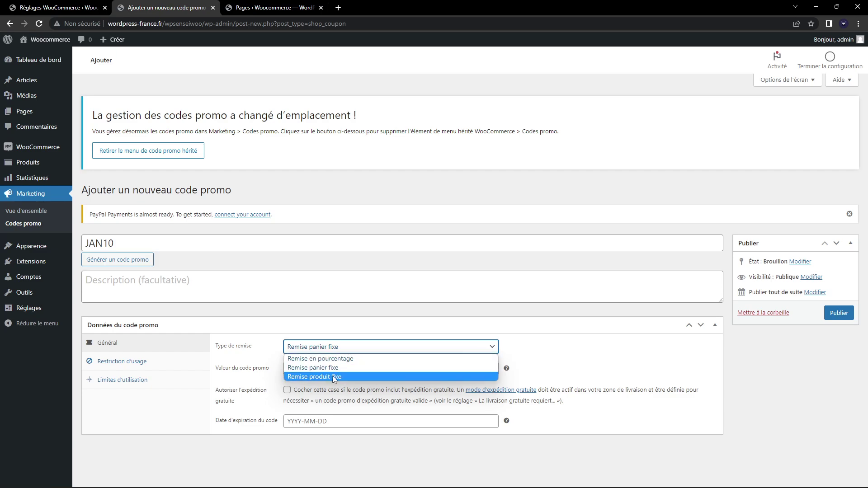
click(354, 359)
click(384, 368)
text(10)
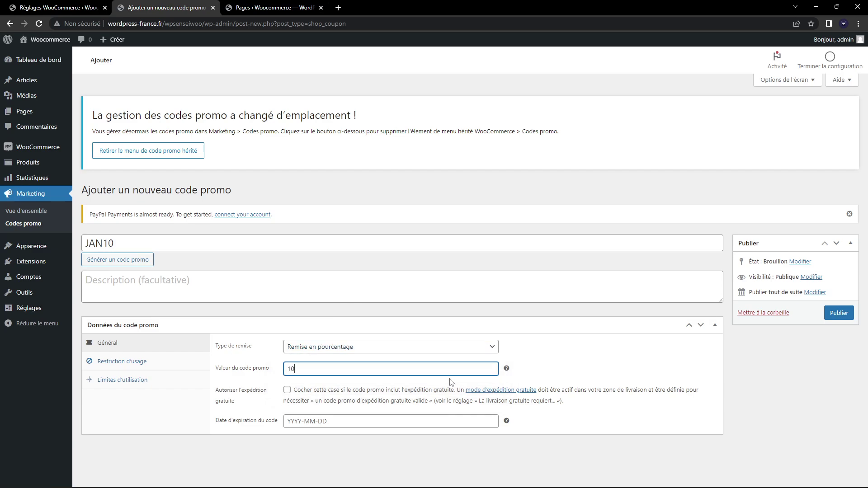
click(254, 352)
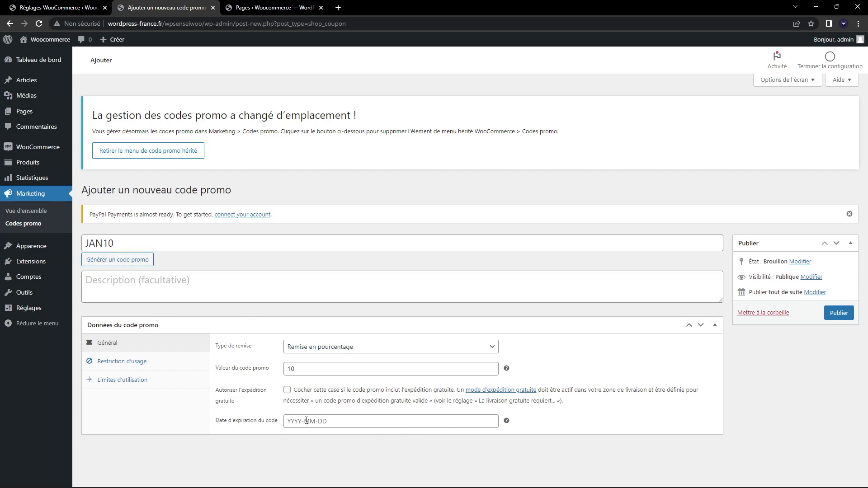
Check the expiration date field and examine the usage restrictions of the promo code, including minimum and maximum spend
click(325, 422)
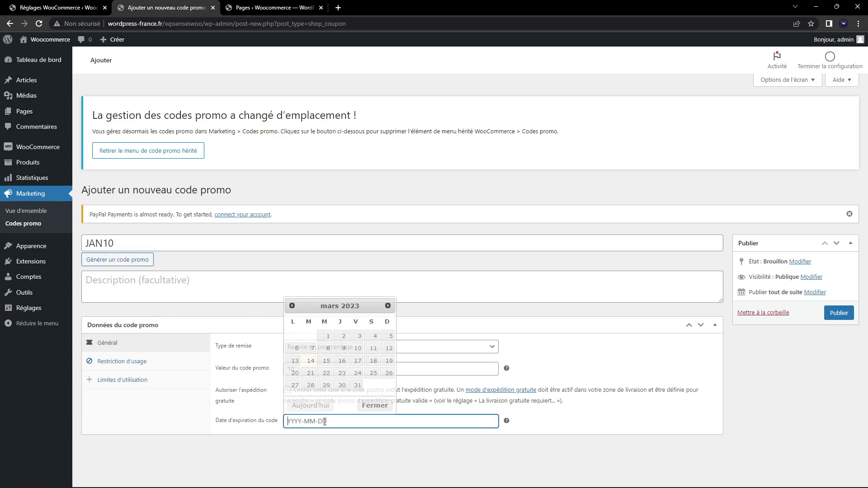
click(167, 344)
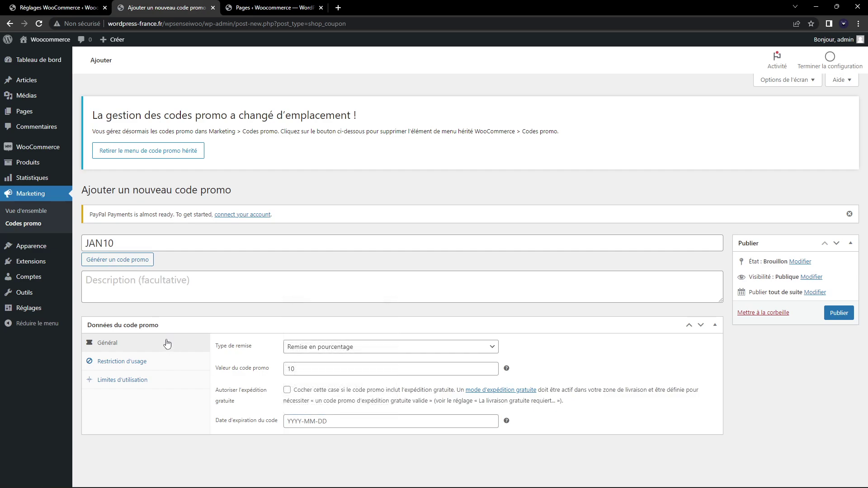
click(161, 365)
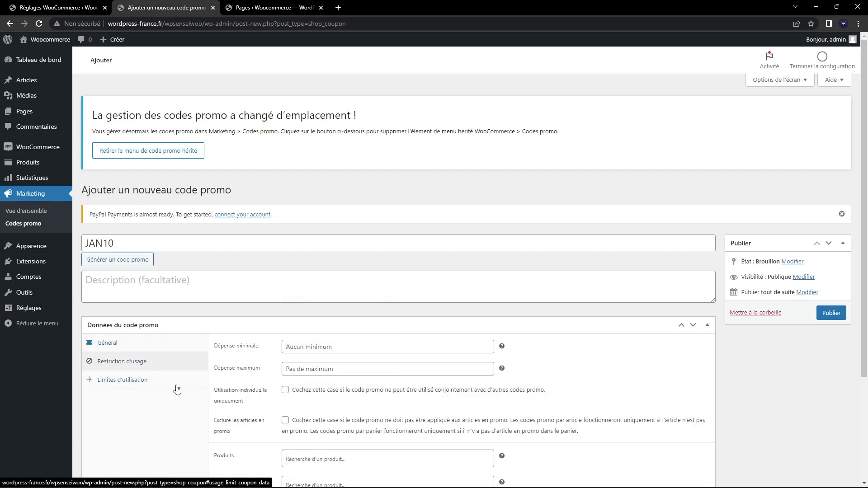
scroll(177, 389, down, 3)
click(289, 212)
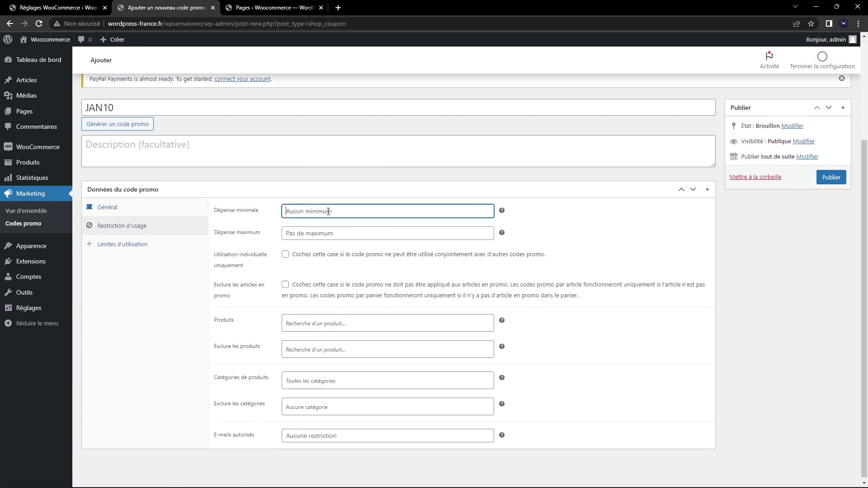
drag(216, 232, 259, 240)
click(257, 241)
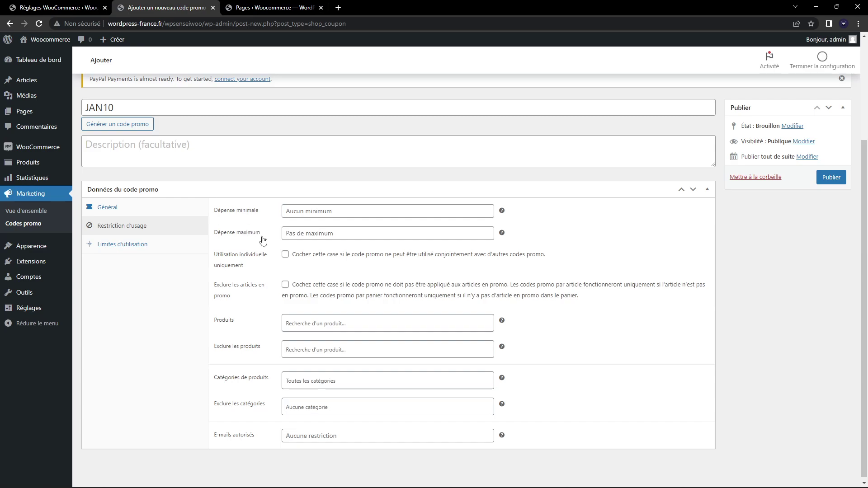
click(312, 237)
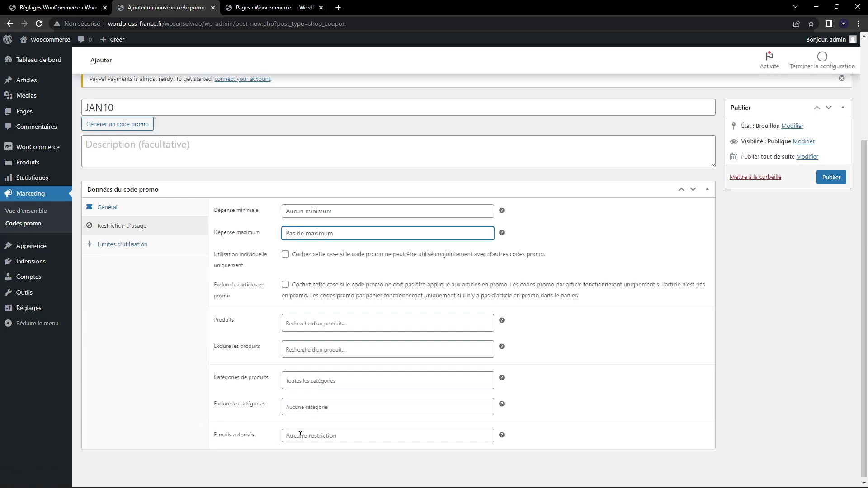
Review the usage limits of the JAN10 promo code and publish it
click(131, 245)
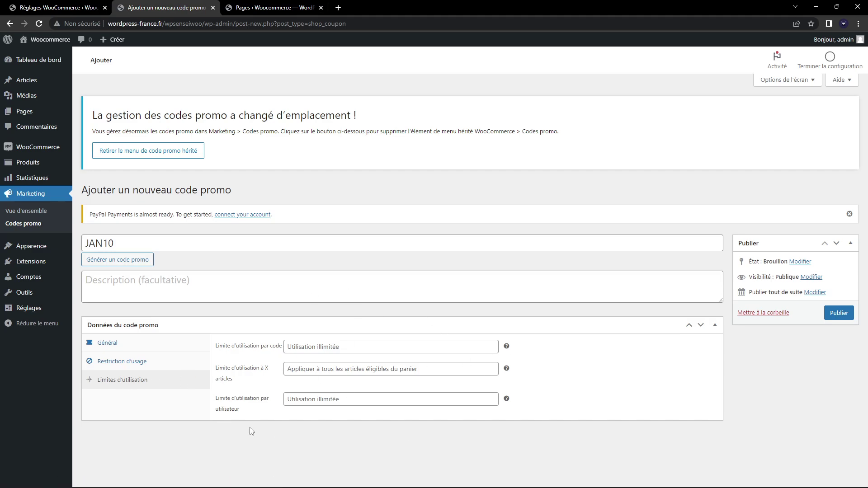
click(759, 315)
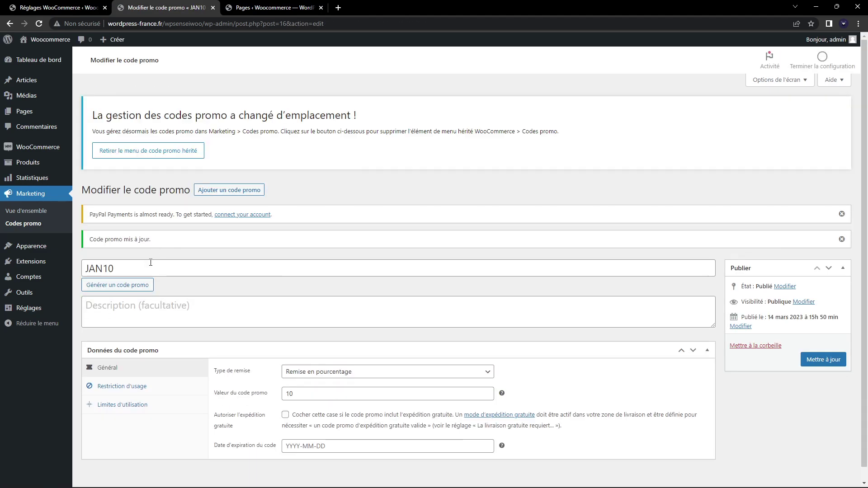
double_click(165, 271)
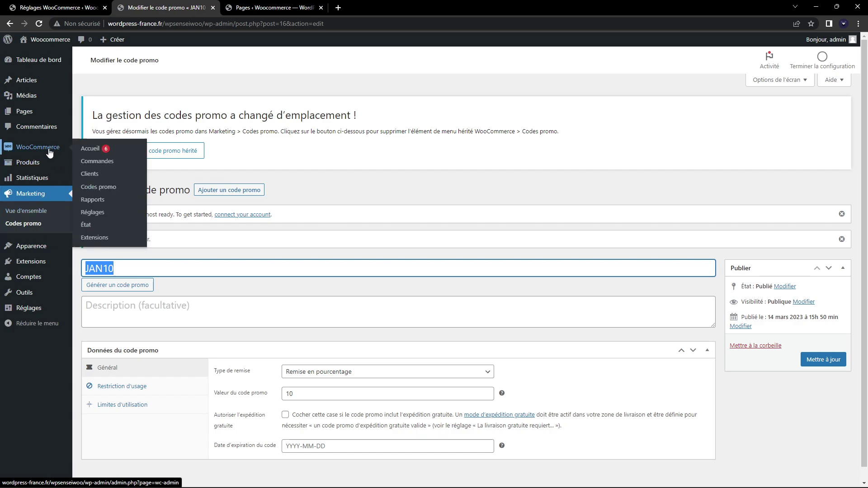
Return to the promo code list and look at the marketing overview
mouse_move(47, 163)
mouse_move(45, 147)
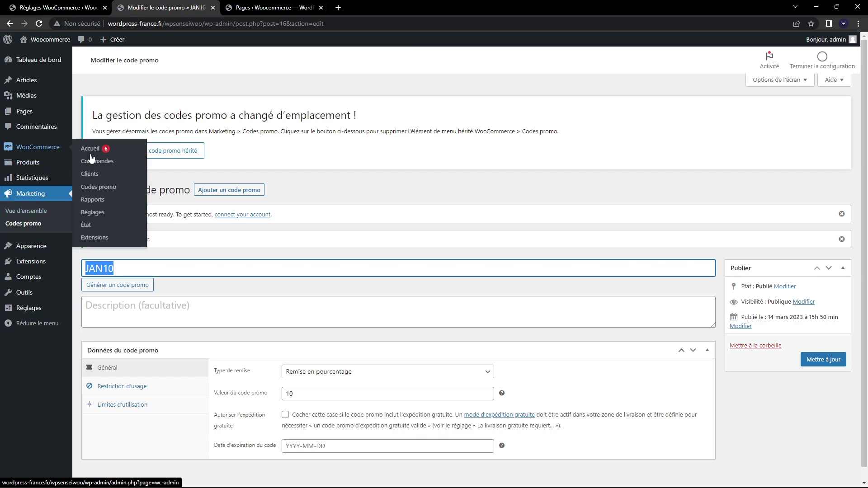
click(86, 187)
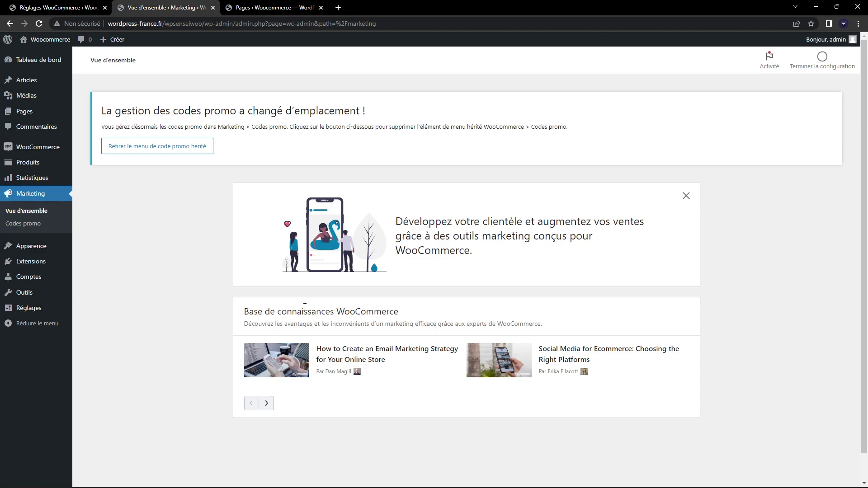
Open the reports and examine the order sales by date and the customers versus guests report
mouse_move(28, 150)
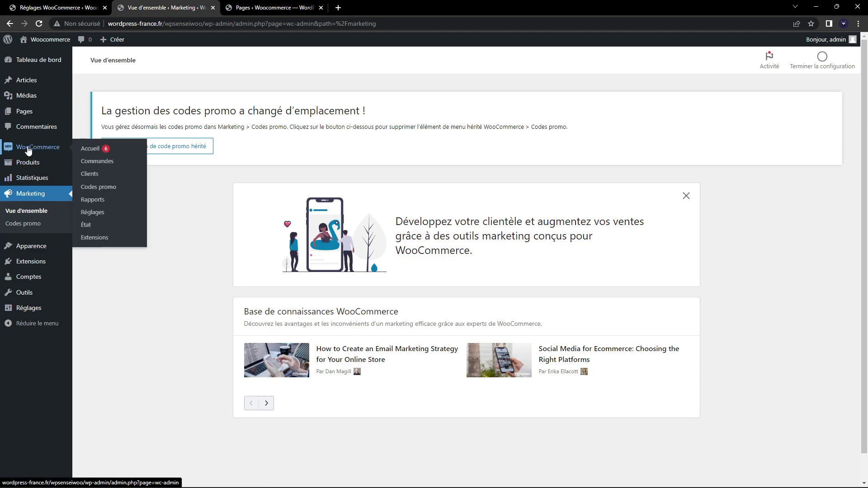
click(93, 200)
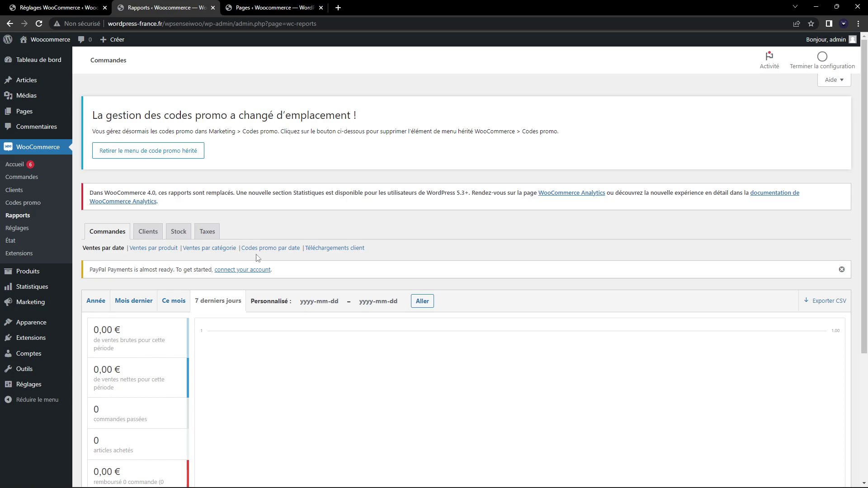
scroll(256, 258, down, 2)
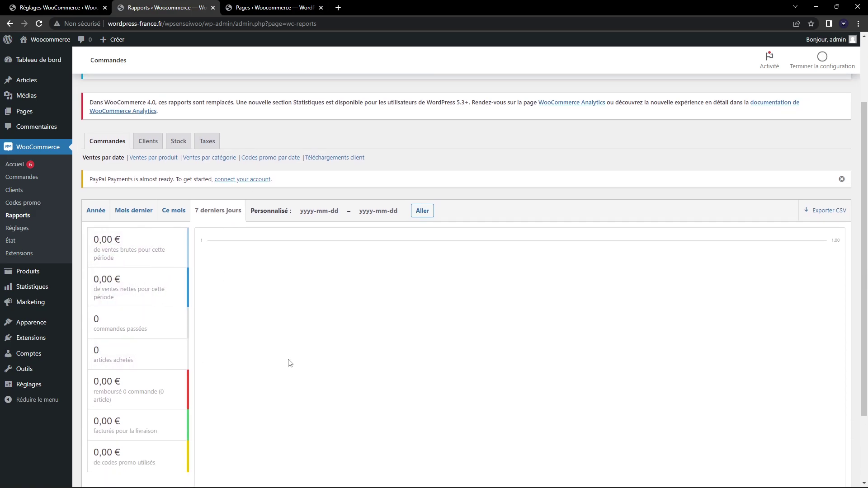
scroll(161, 325, down, 1)
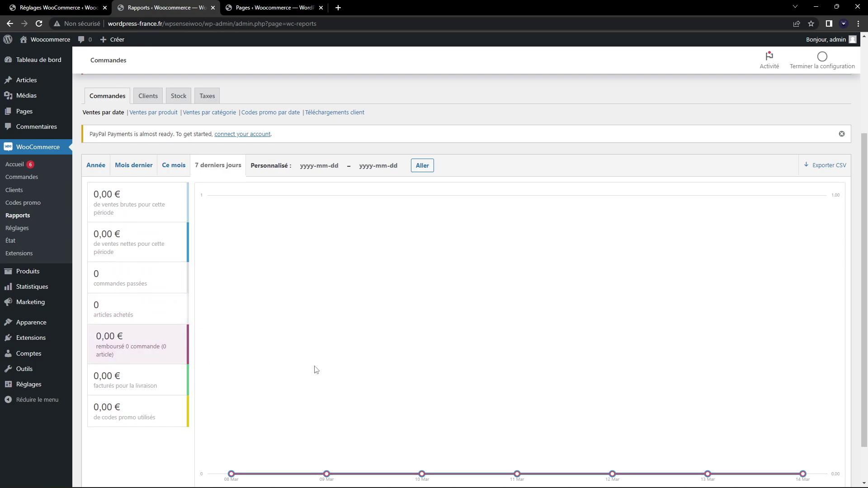
click(146, 97)
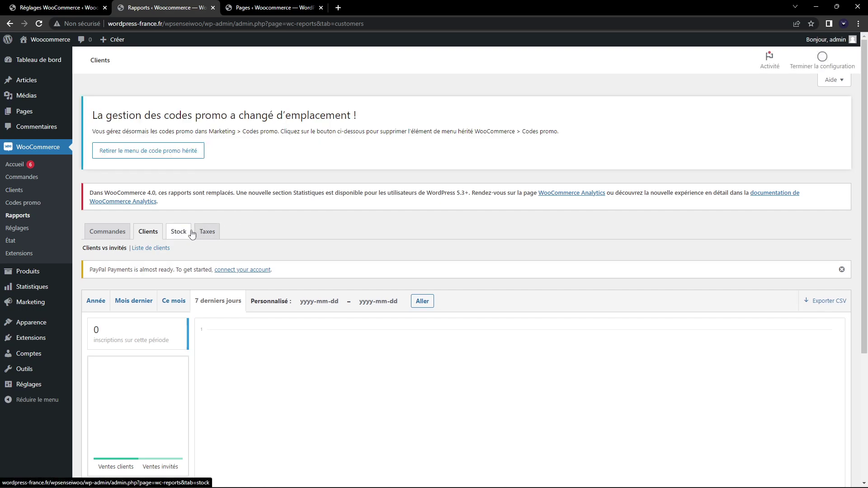
scroll(315, 270, down, 1)
scroll(315, 270, down, 3)
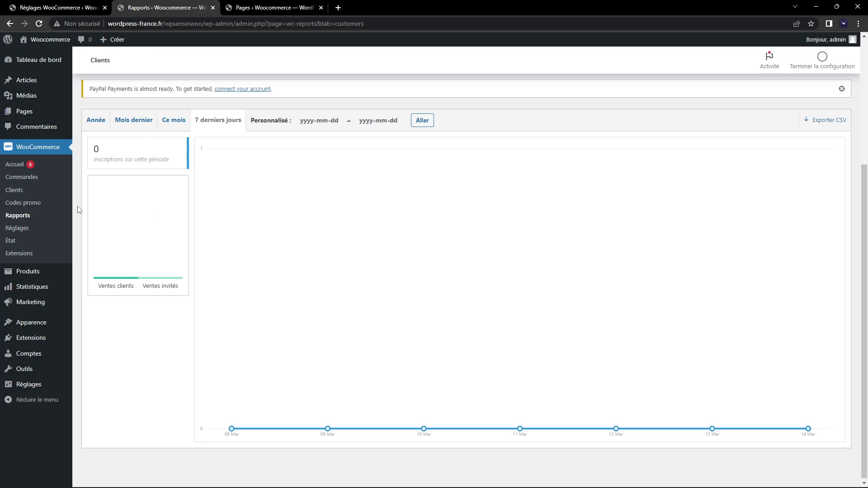
Examine the WordPress, server and database details in the system status report, and open the WooCommerce extensions marketplace
click(21, 244)
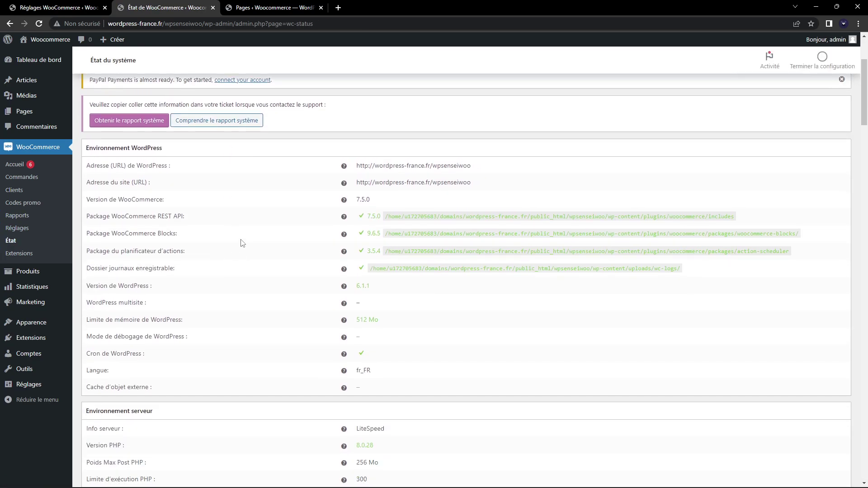
scroll(191, 319, down, 5)
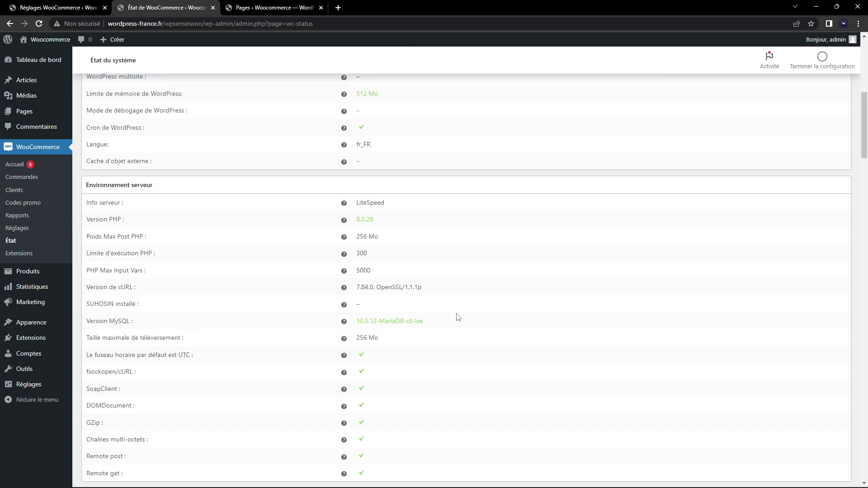
scroll(273, 317, down, 6)
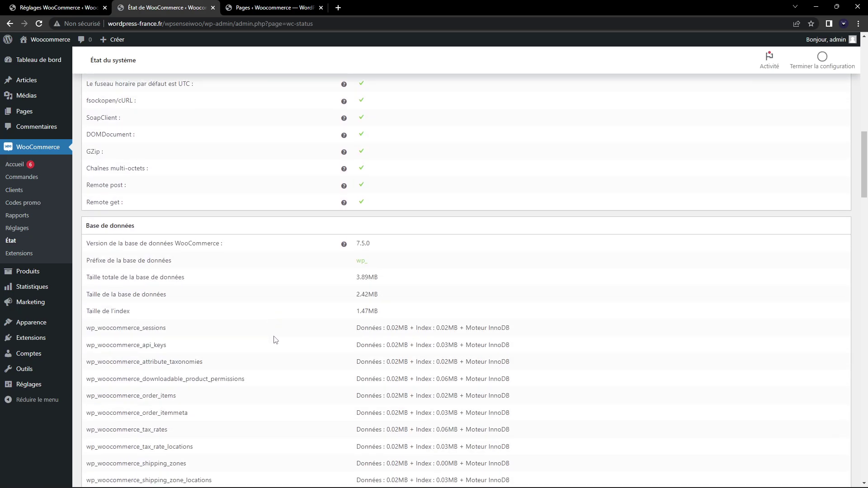
scroll(272, 337, up, 11)
click(32, 255)
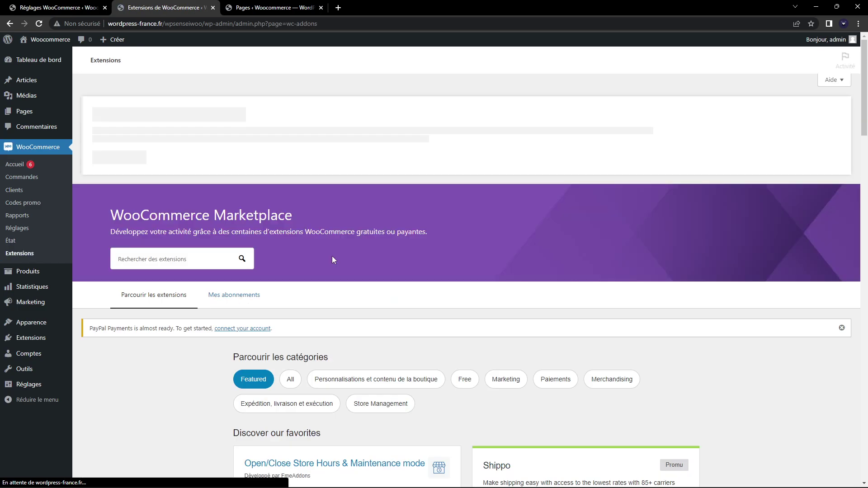
Browse the featured, most requested, WooCommerce-made and shipping extensions in the WooCommerce marketplace
scroll(317, 255, down, 5)
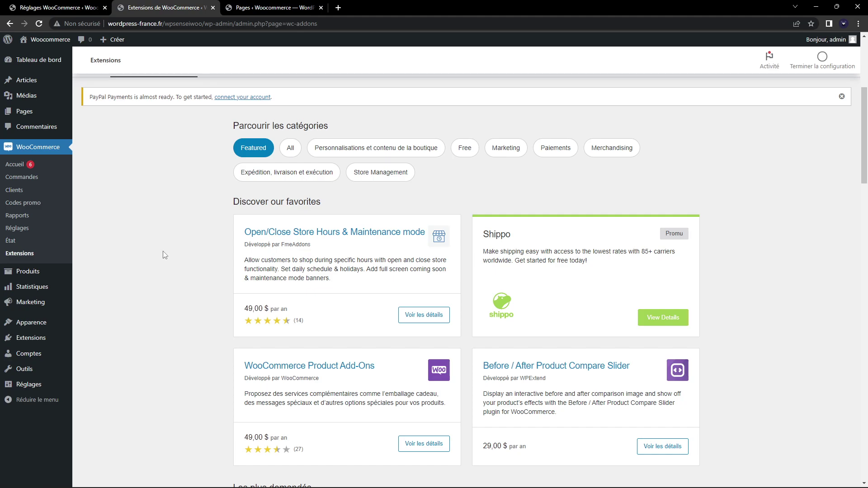
scroll(162, 262, down, 5)
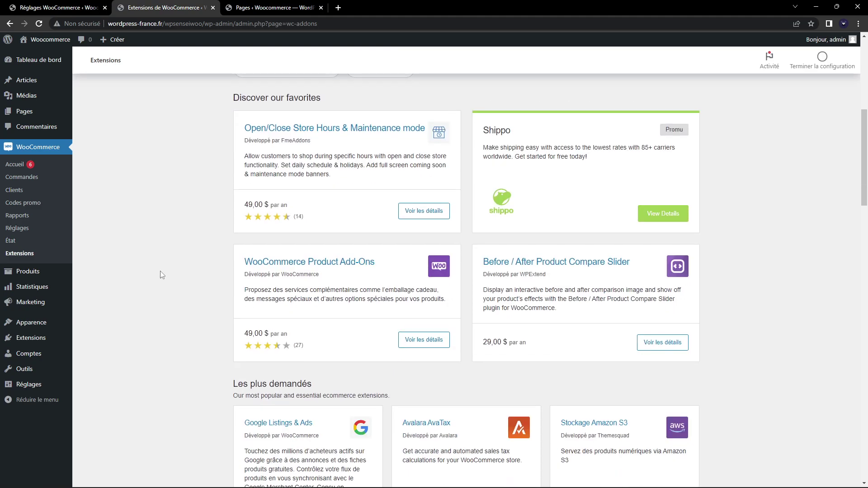
scroll(335, 346, down, 3)
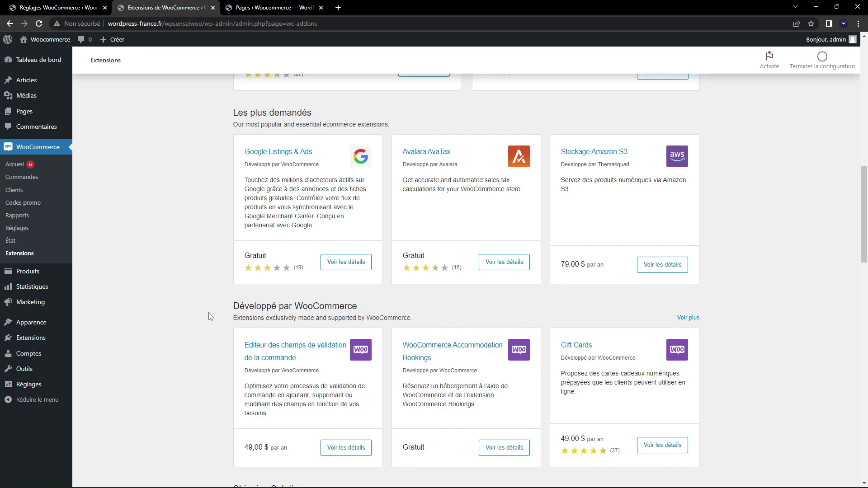
scroll(218, 322, down, 5)
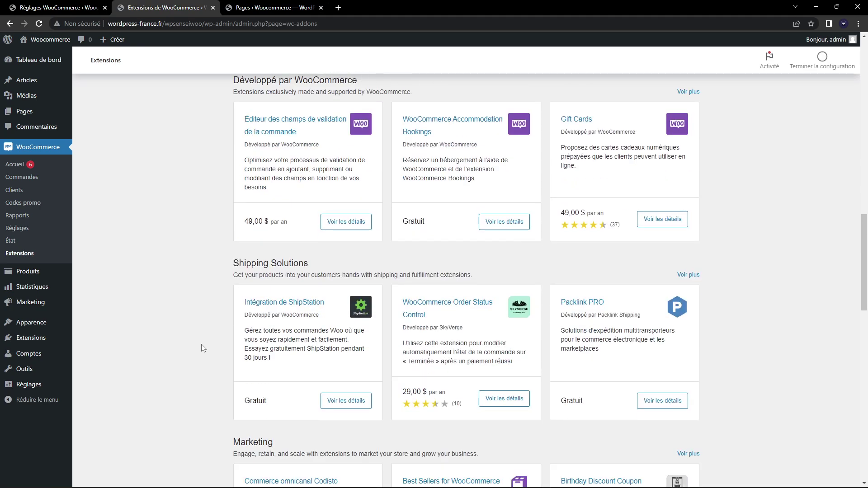
scroll(202, 346, up, 6)
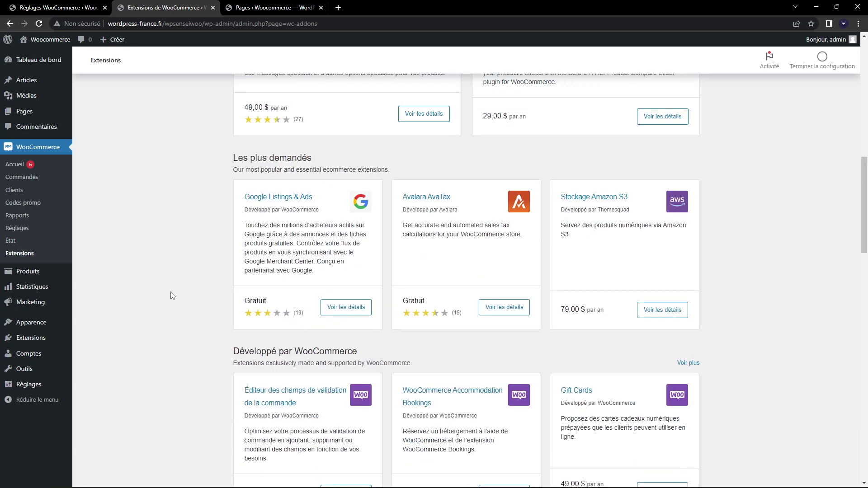
scroll(170, 292, up, 10)
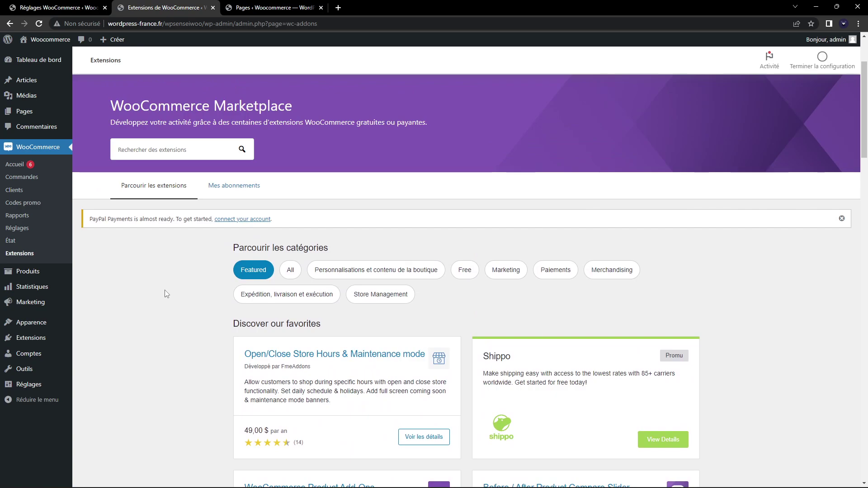
scroll(68, 240, up, 1)
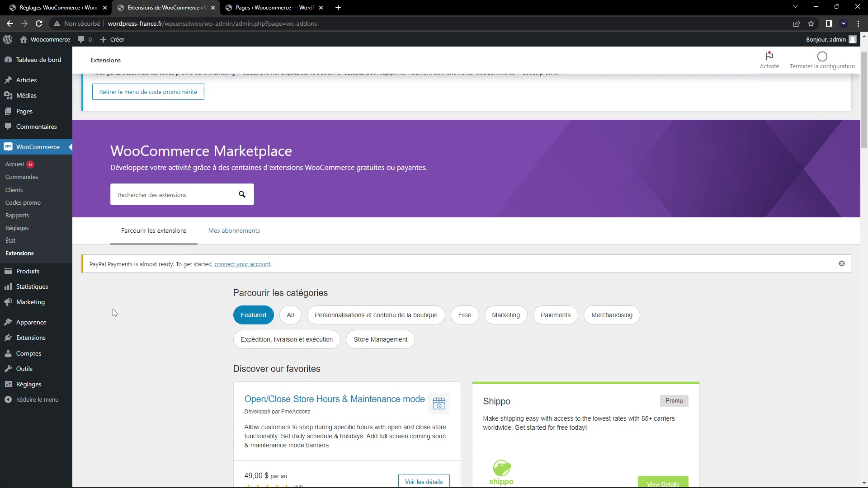
Examine the statistics overview with its performance figures, charts, rankings and date range options
click(32, 286)
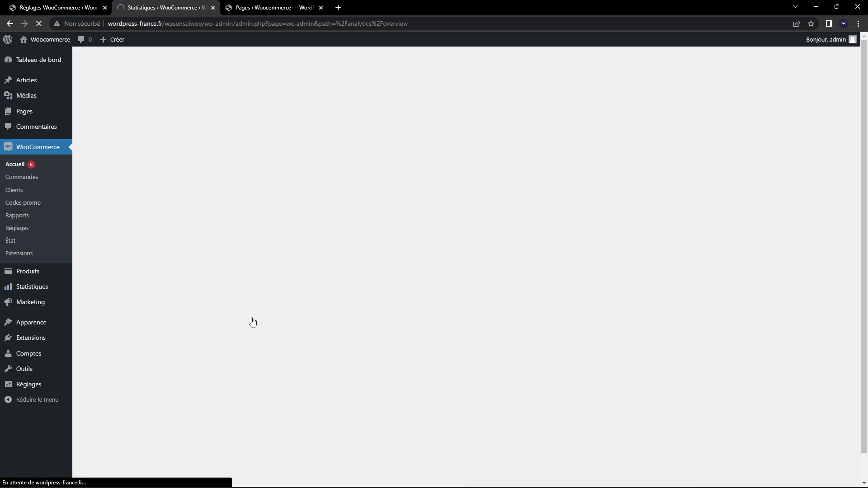
mouse_move(39, 149)
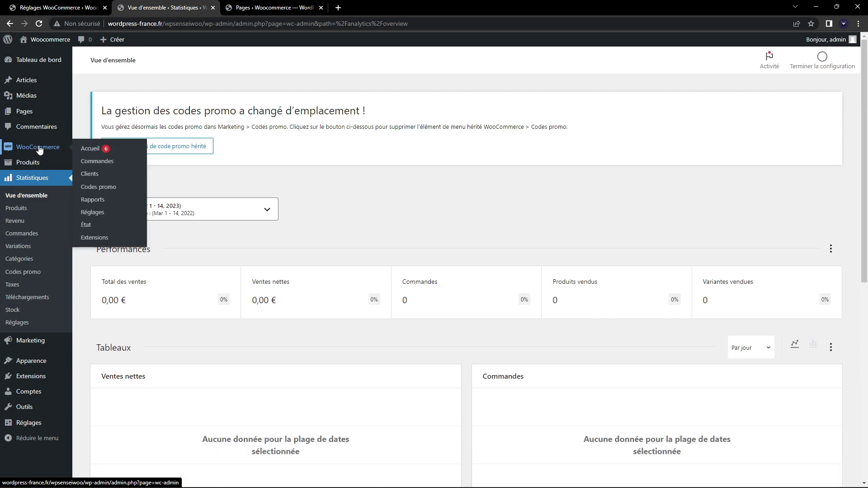
scroll(271, 222, down, 5)
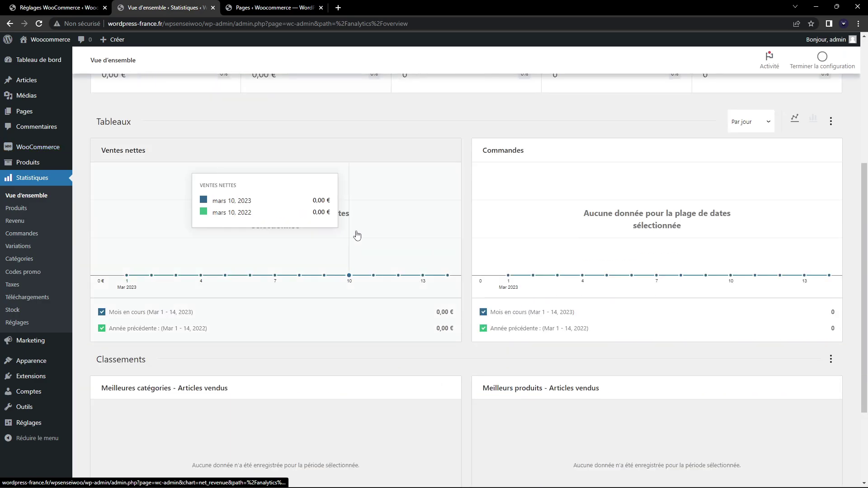
scroll(242, 281, down, 3)
scroll(145, 350, up, 5)
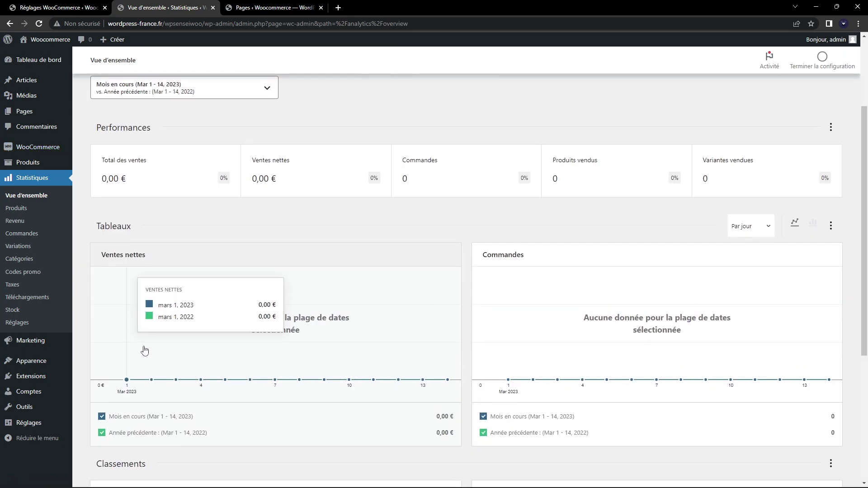
scroll(674, 190, up, 3)
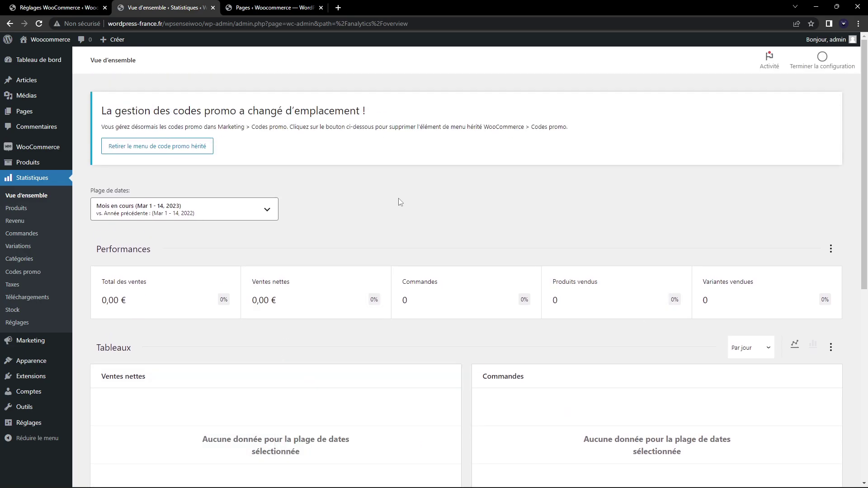
click(226, 204)
click(157, 203)
Start creating a new product, dismiss the guided tour, and name the product "Produit 1"
click(45, 163)
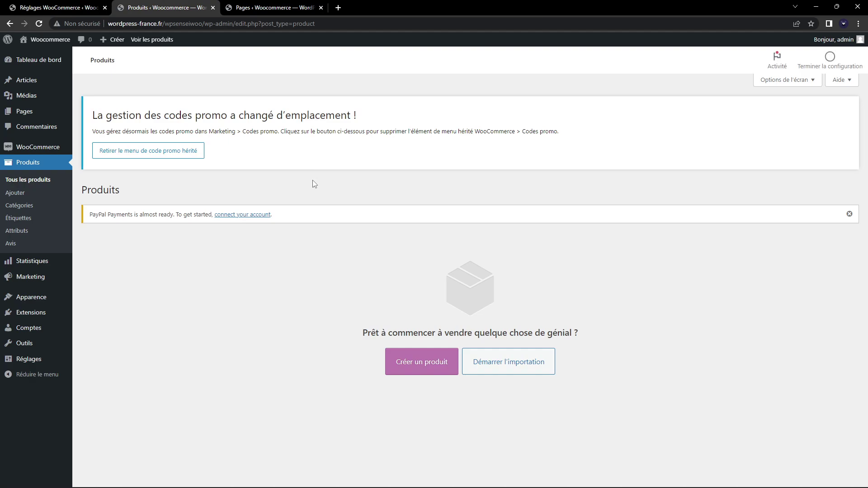
click(409, 361)
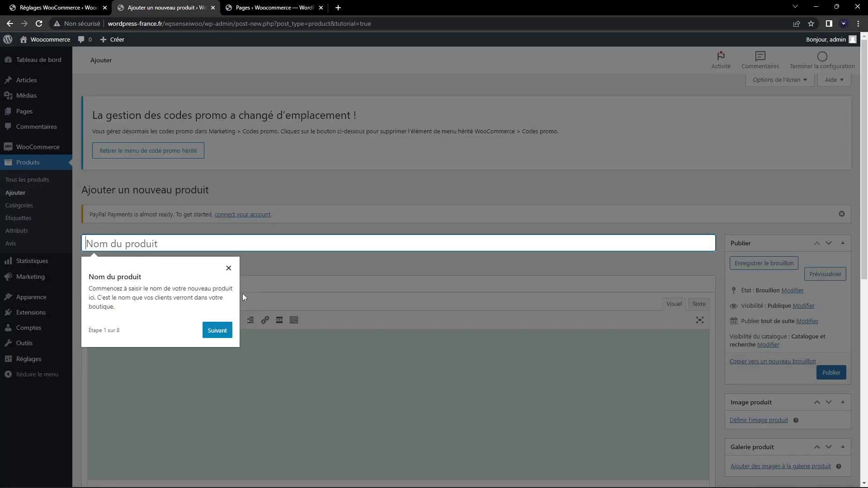
click(226, 269)
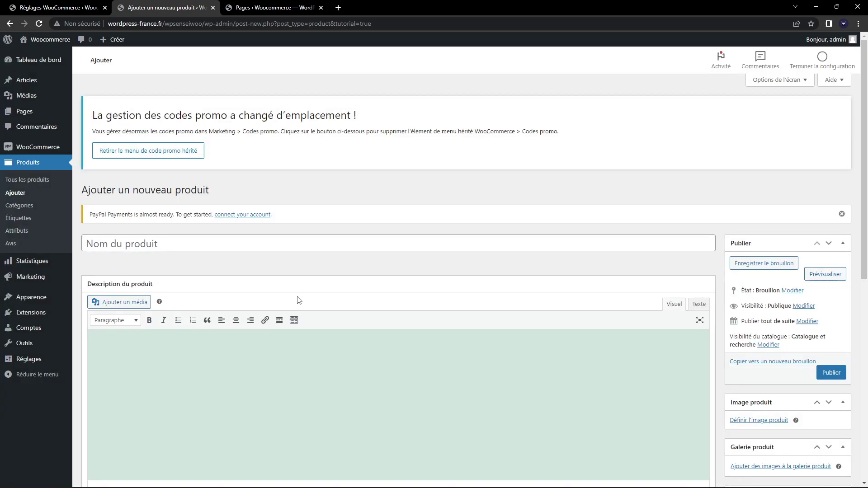
scroll(297, 281, down, 2)
click(197, 155)
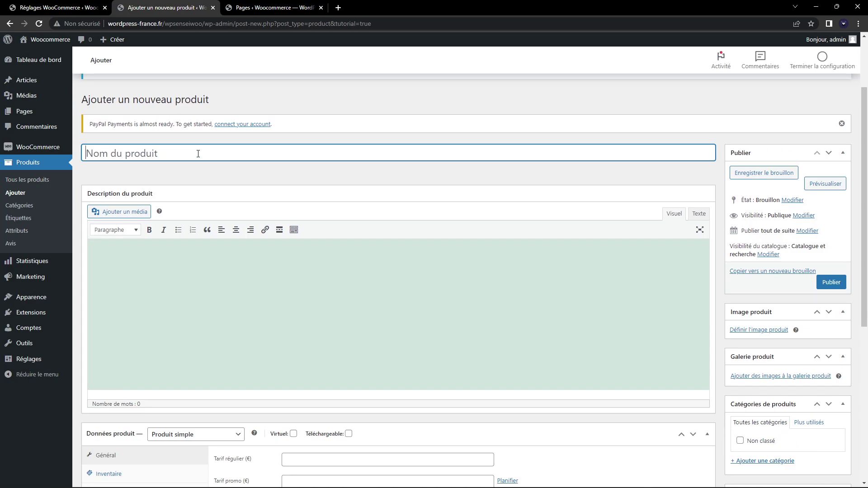
text(Produit 1)
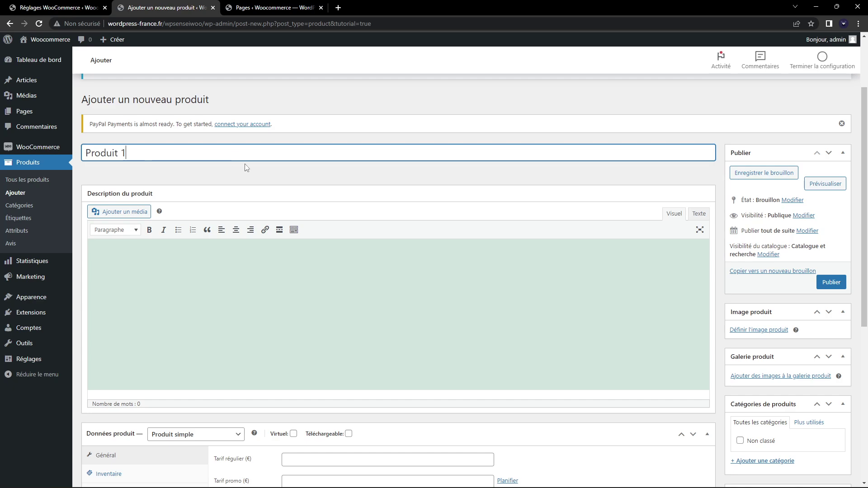
Look through the product form and enter "Ma description longue" as the main product description
scroll(290, 183, down, 1)
scroll(290, 182, down, 3)
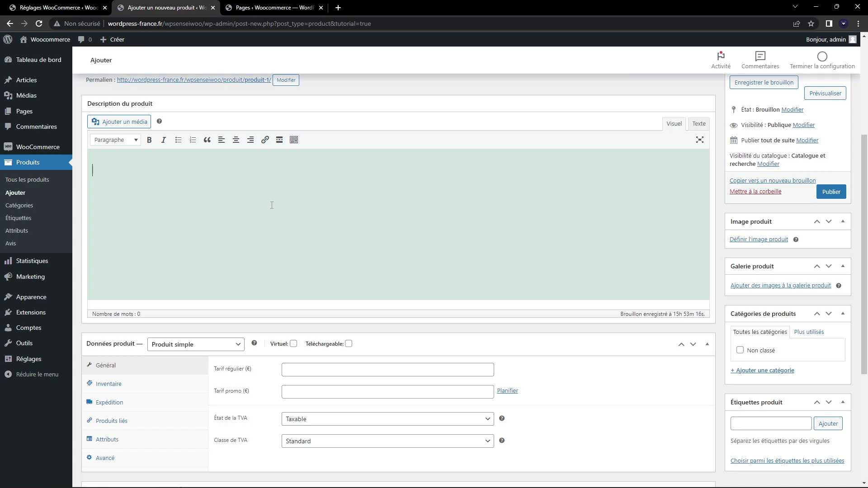
scroll(272, 205, down, 4)
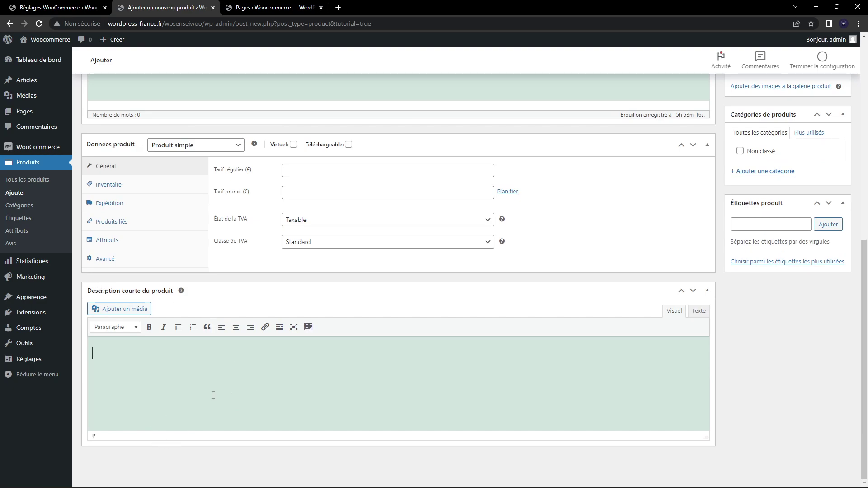
scroll(213, 396, up, 2)
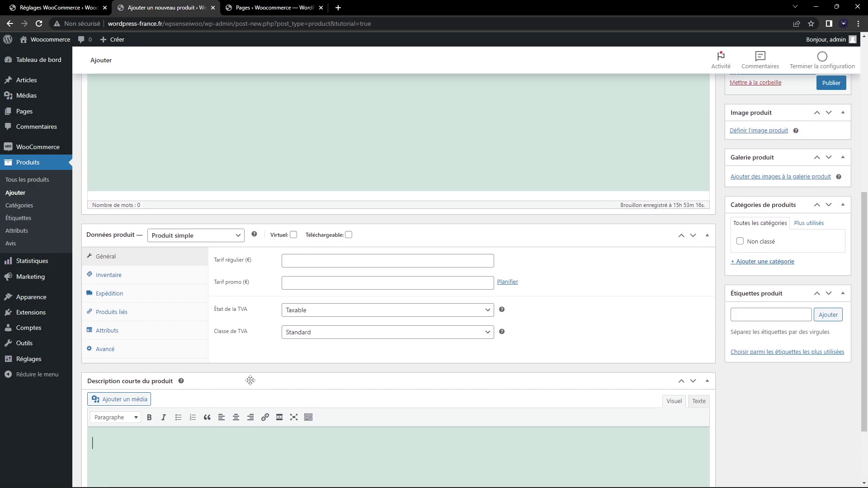
scroll(252, 384, up, 5)
text(Ma )
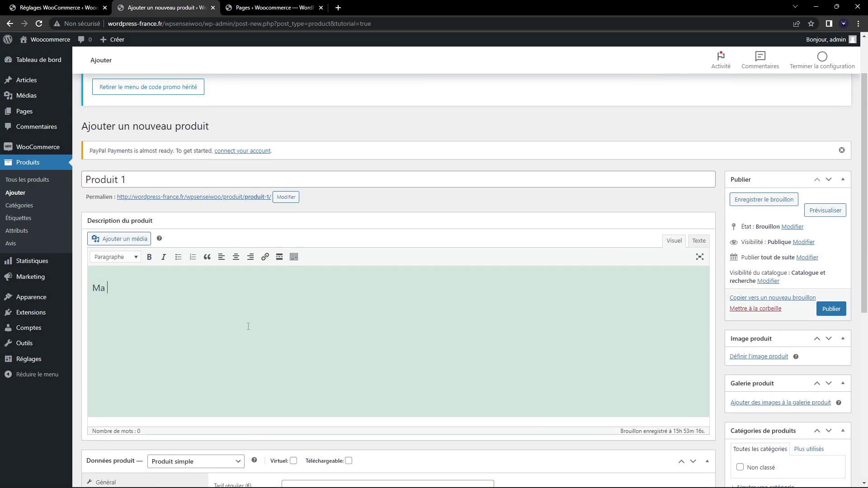
text(description longue)
Copy the main description into the short product description and change it to read "Ma description courte"
key(ctrl+a)
key(ctrl+c)
scroll(284, 320, down, 7)
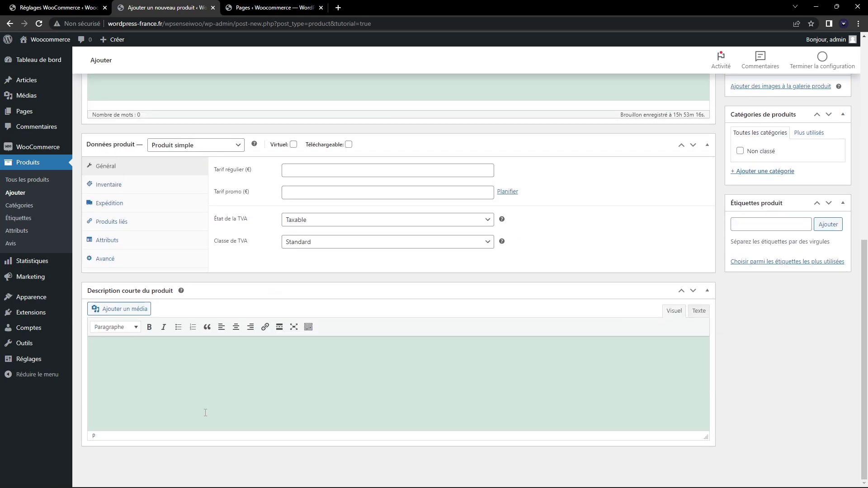
click(204, 411)
key(ctrl+v)
double_click(168, 353)
text(courte)
Publish Produit 1 and check where its short and long descriptions appear on the public product page
scroll(799, 197, up, 9)
click(836, 373)
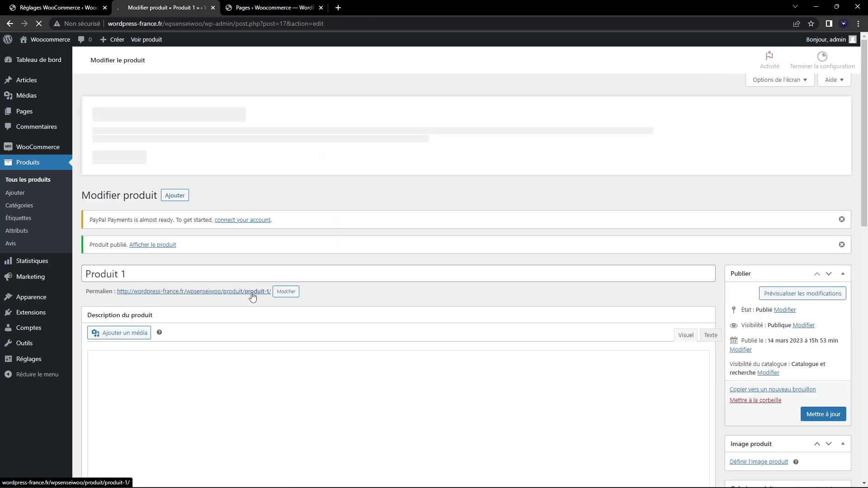
click(253, 297)
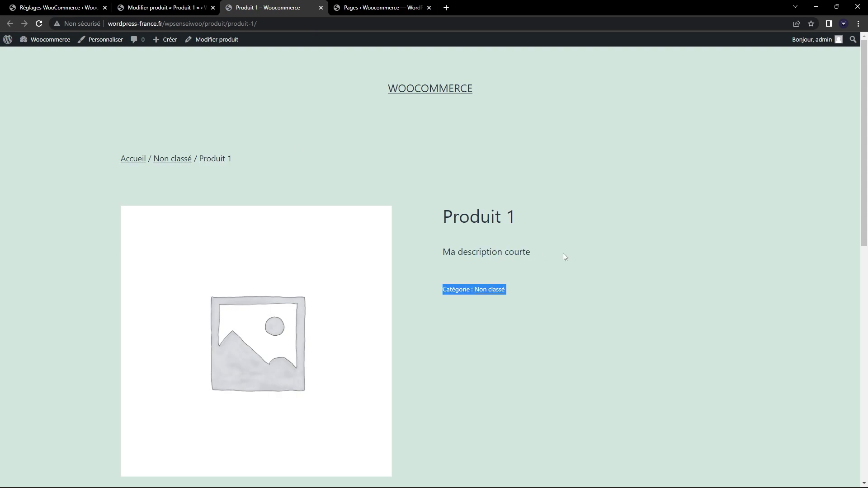
triple_click(496, 253)
scroll(480, 279, down, 6)
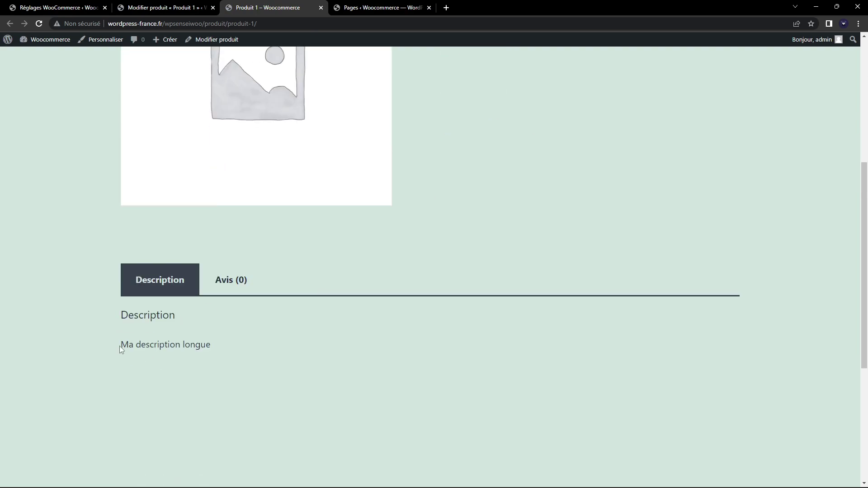
scroll(323, 413, up, 6)
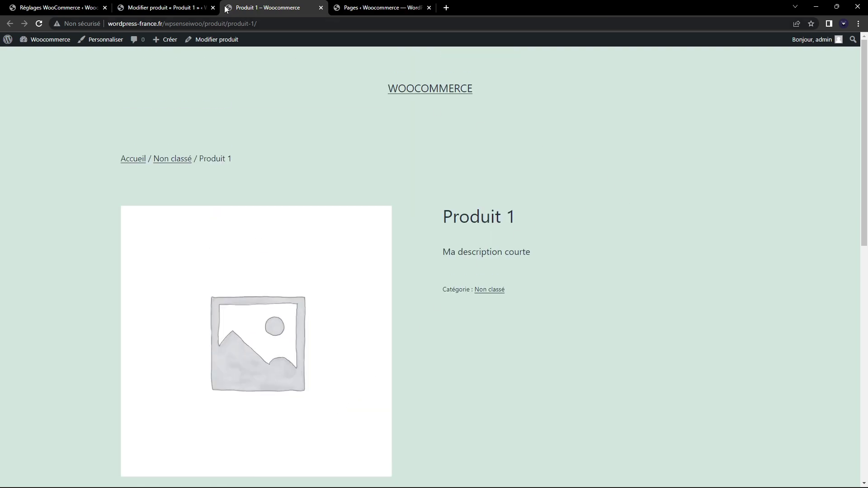
Return to editing Produit 1 and look at the available product types in its product data
click(165, 7)
scroll(278, 213, down, 5)
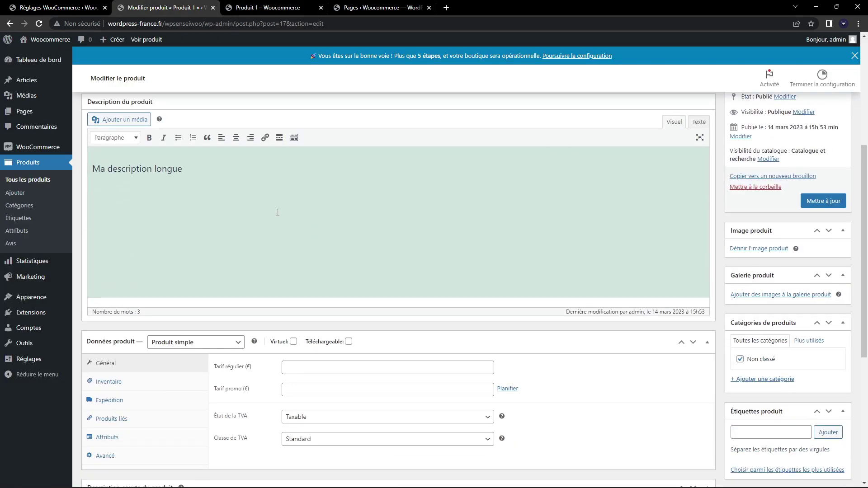
scroll(275, 202, down, 2)
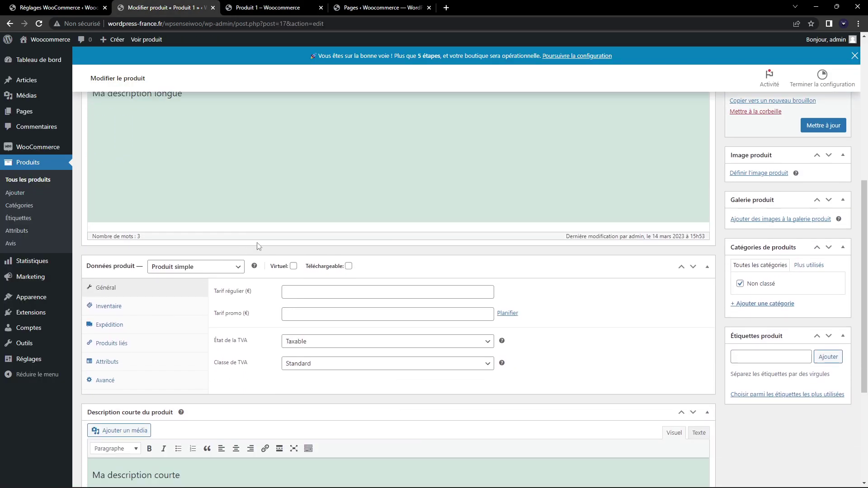
click(185, 252)
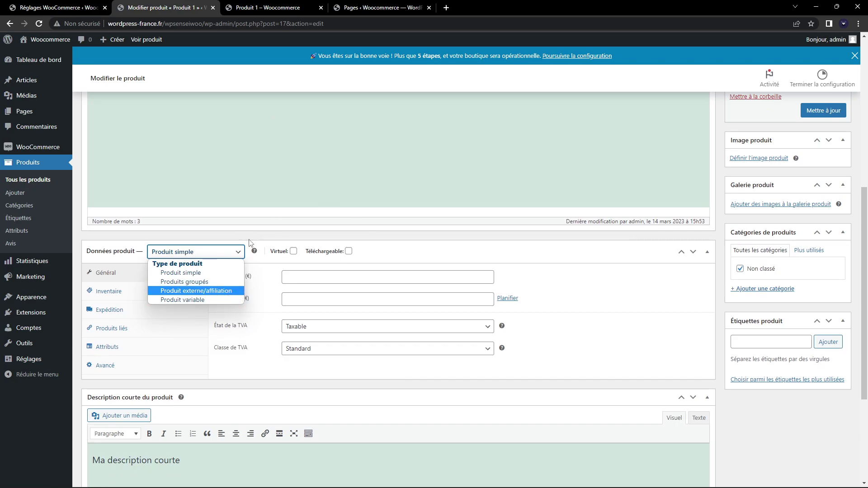
click(209, 254)
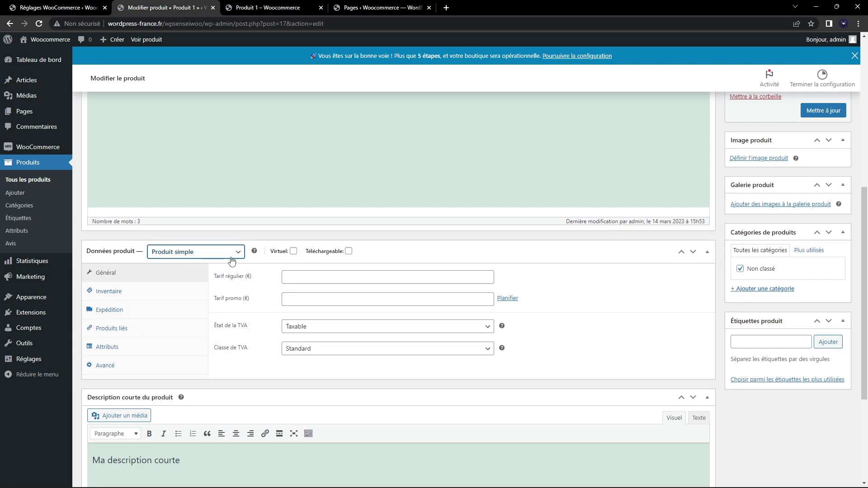
Set the product's regular price to 50 € and review the VAT class options, keeping Standard
click(326, 279)
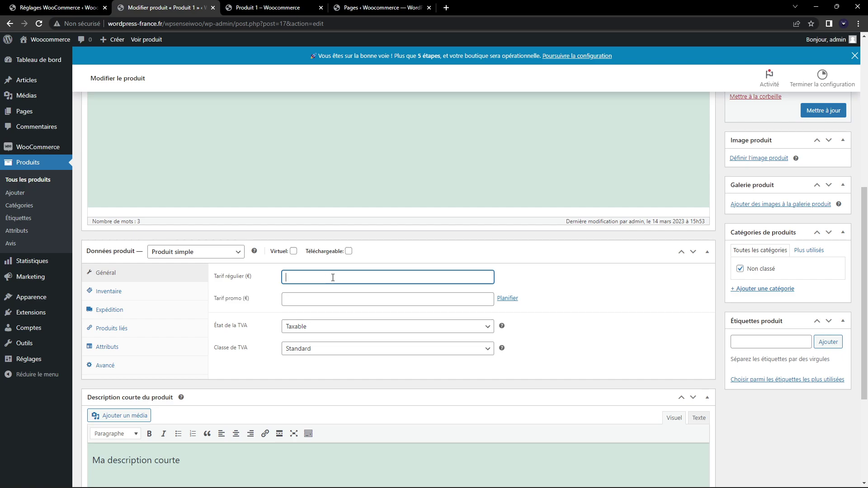
text(50)
key(Tab)
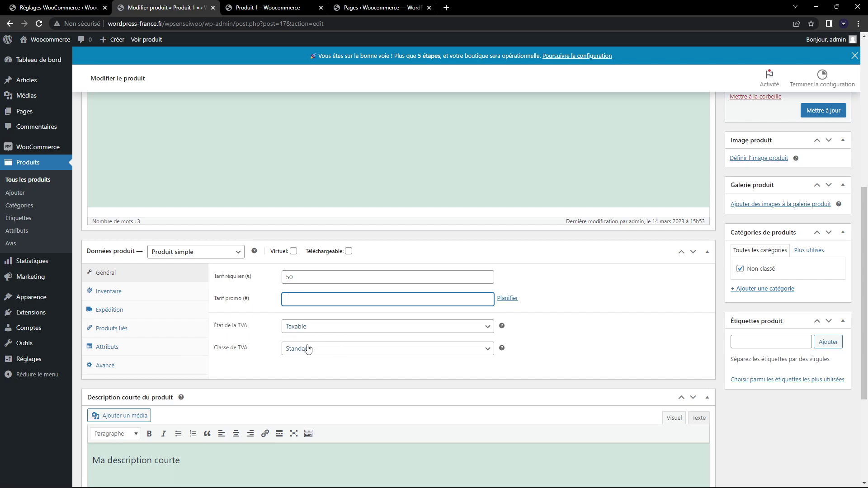
click(345, 349)
click(344, 349)
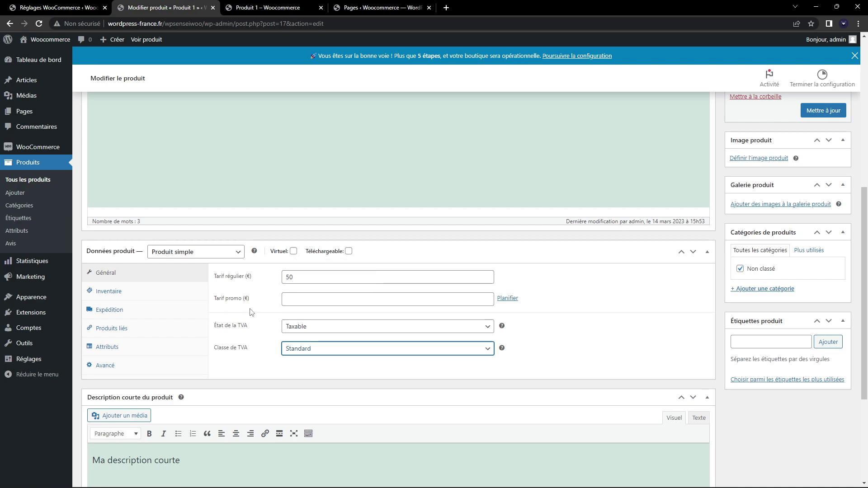
Review the product's inventory settings, switching stock management on to see its quantity options and off again
click(168, 291)
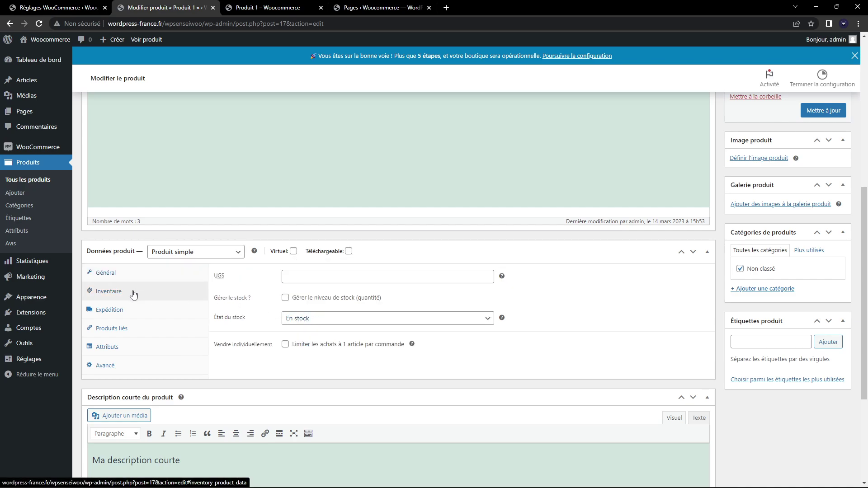
click(286, 298)
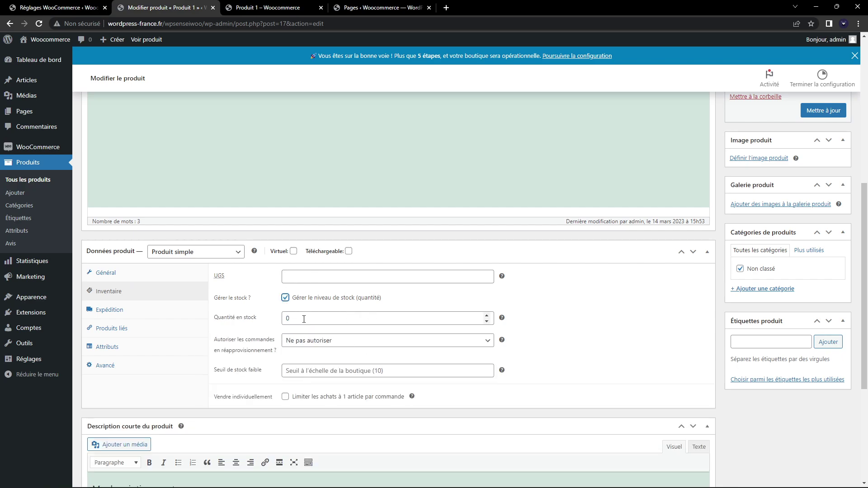
click(286, 298)
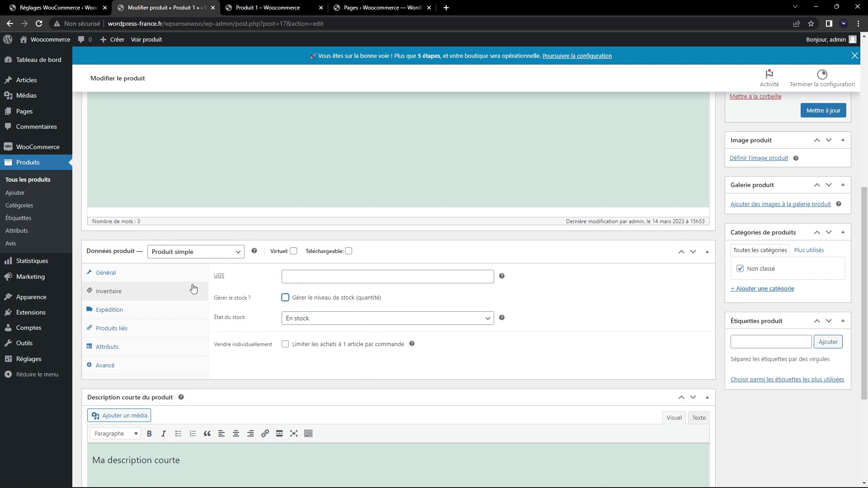
Review the product's shipping settings for weight, dimensions and shipping class without entering any values
click(116, 315)
click(319, 279)
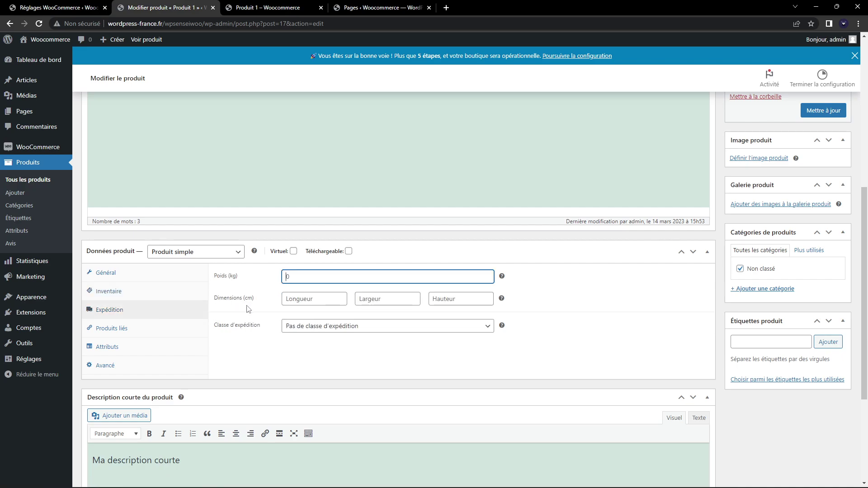
click(291, 299)
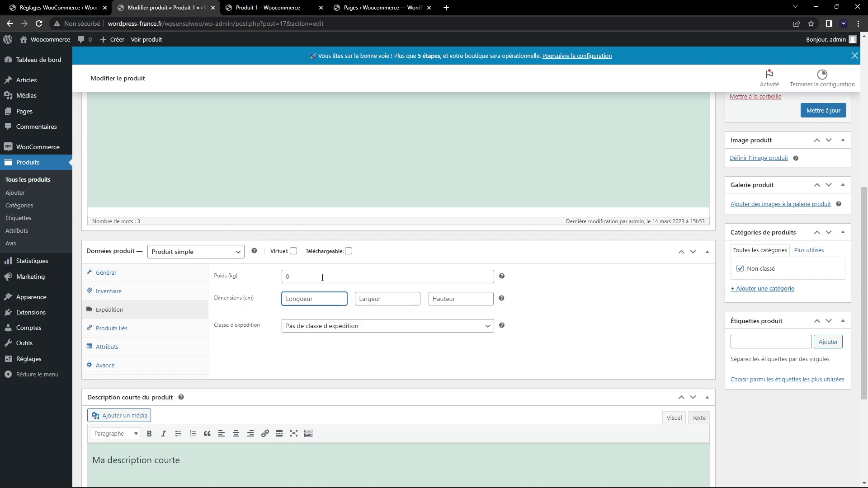
click(292, 326)
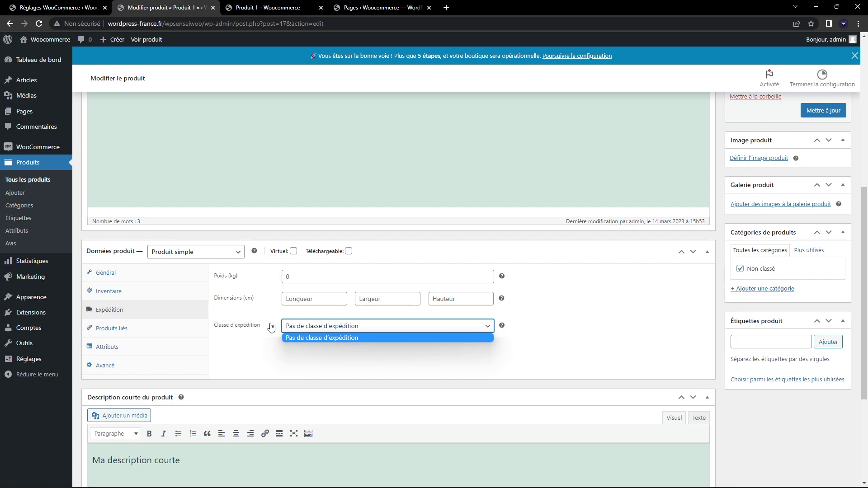
click(259, 332)
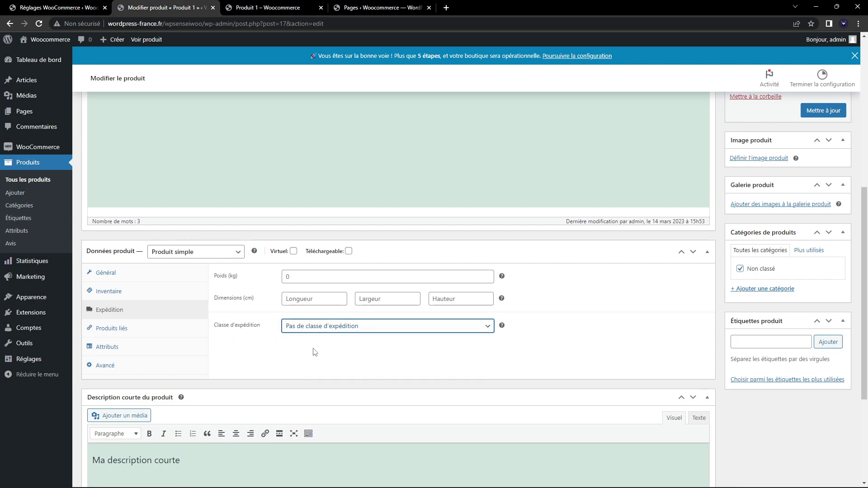
Look through the product's linked products, attributes and advanced settings
click(115, 331)
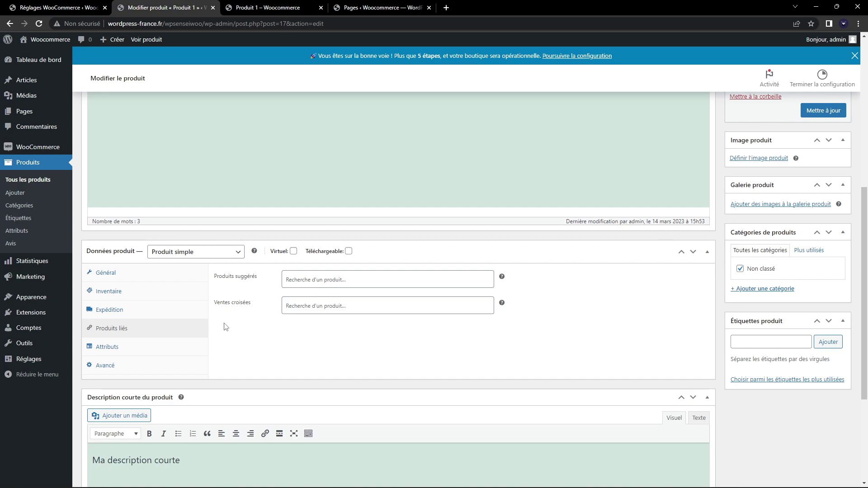
click(146, 347)
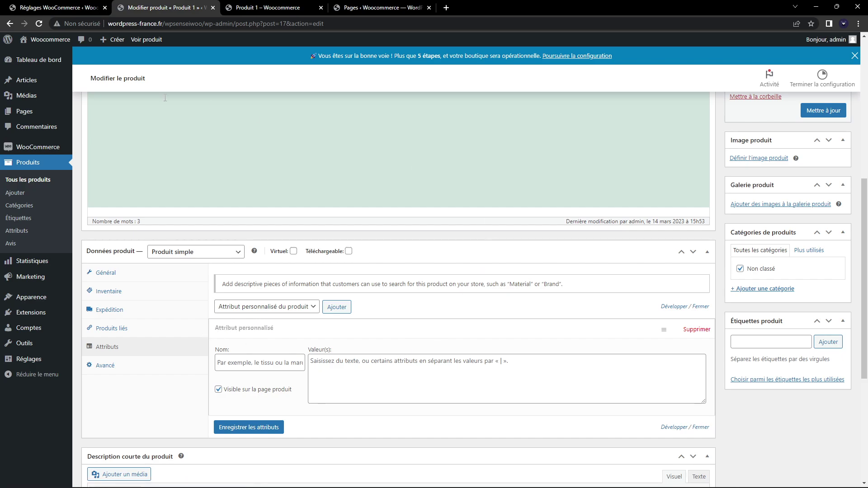
click(182, 365)
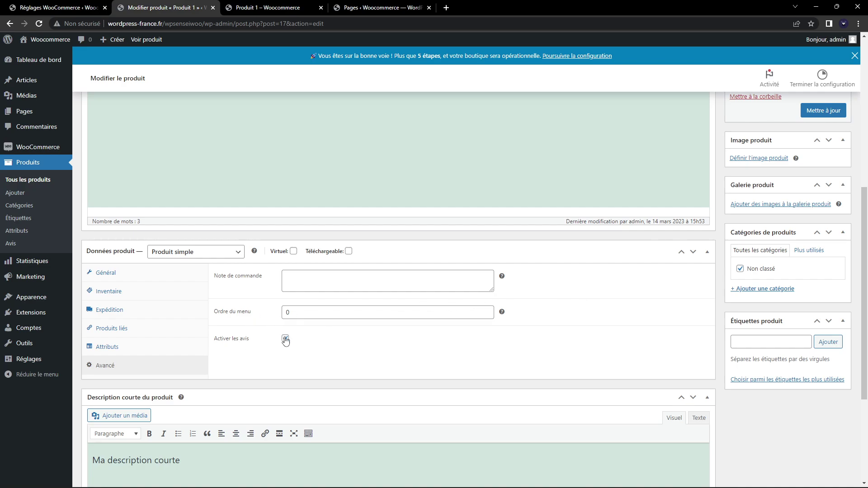
Review the product image, gallery, category and tag options of Produit 1
scroll(543, 382, up, 4)
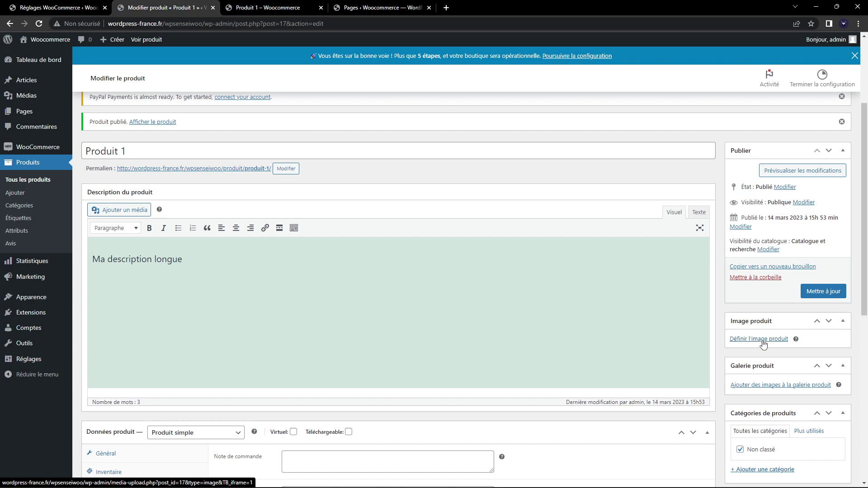
scroll(763, 343, down, 2)
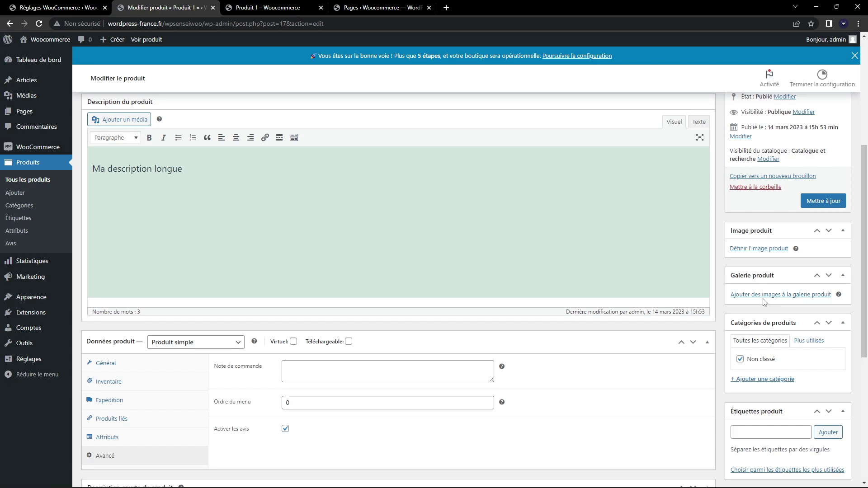
scroll(791, 278, down, 1)
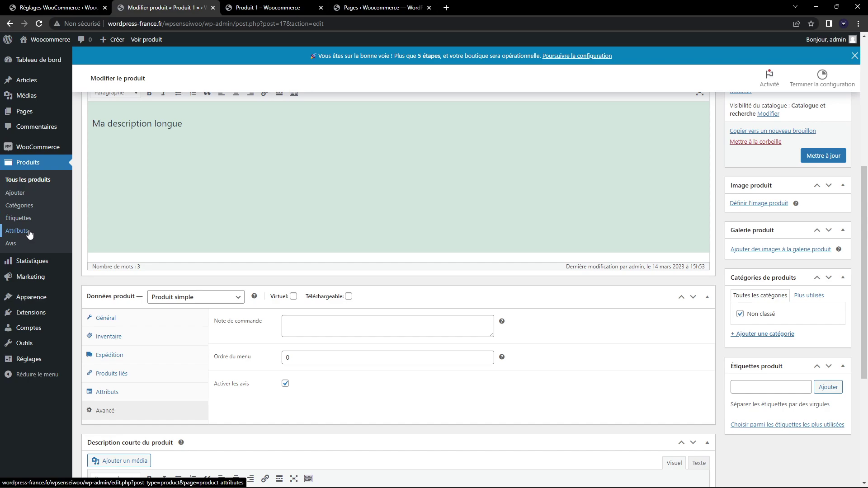
click(773, 388)
scroll(768, 387, down, 3)
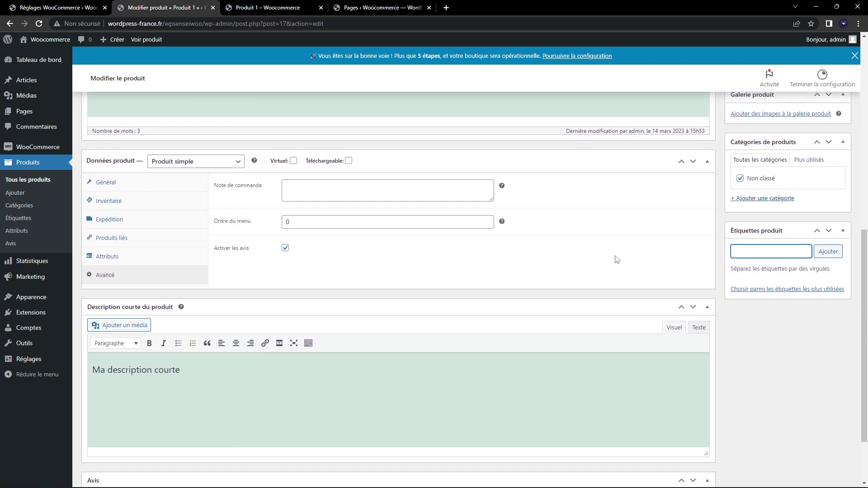
scroll(412, 336, up, 10)
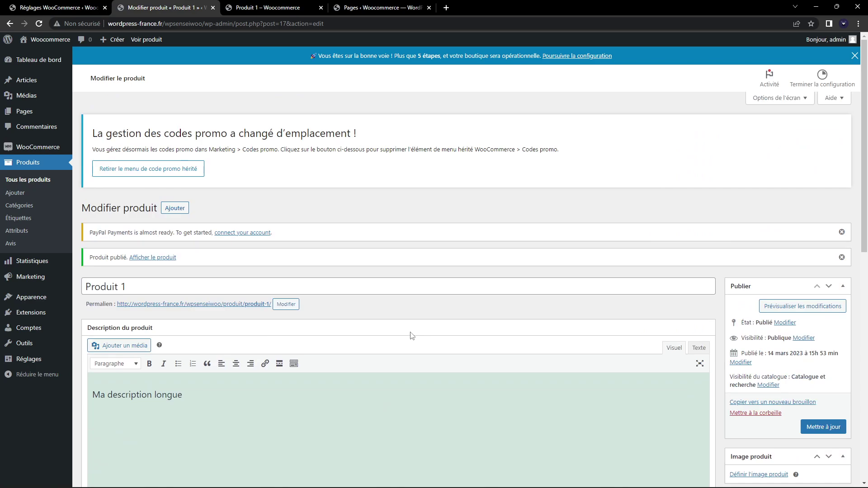
scroll(407, 336, down, 6)
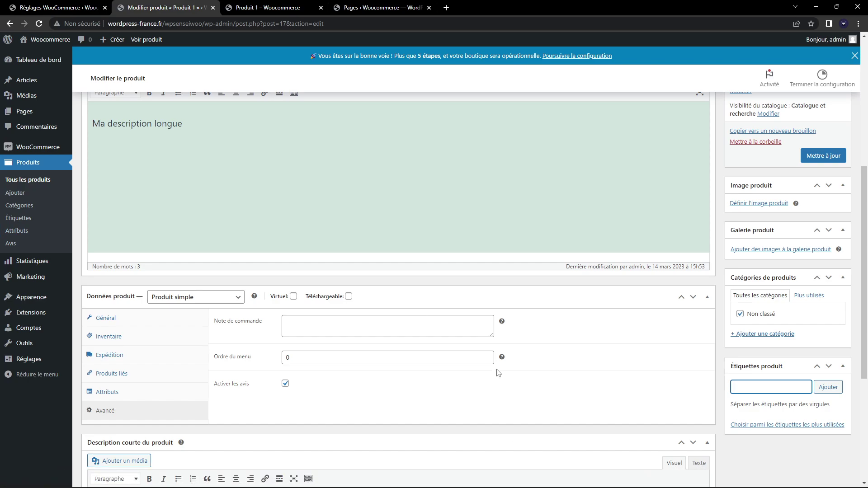
Return to the general product data of Produit 1 and save the product update
click(115, 322)
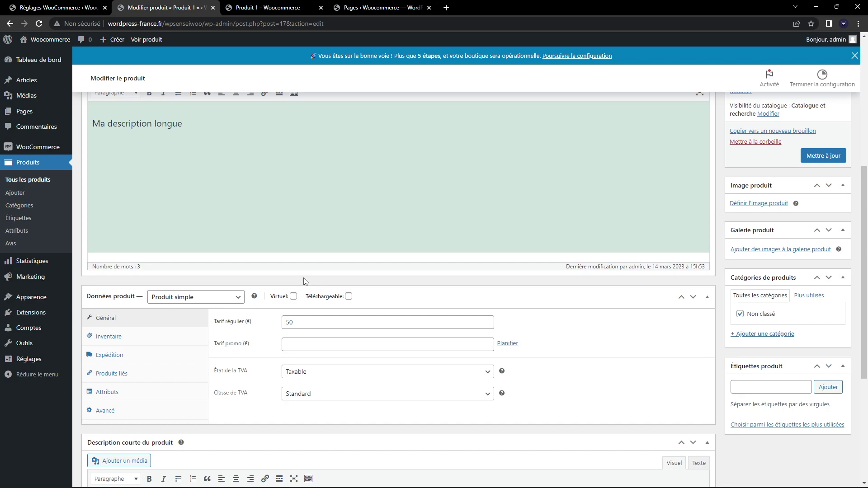
scroll(305, 281, up, 2)
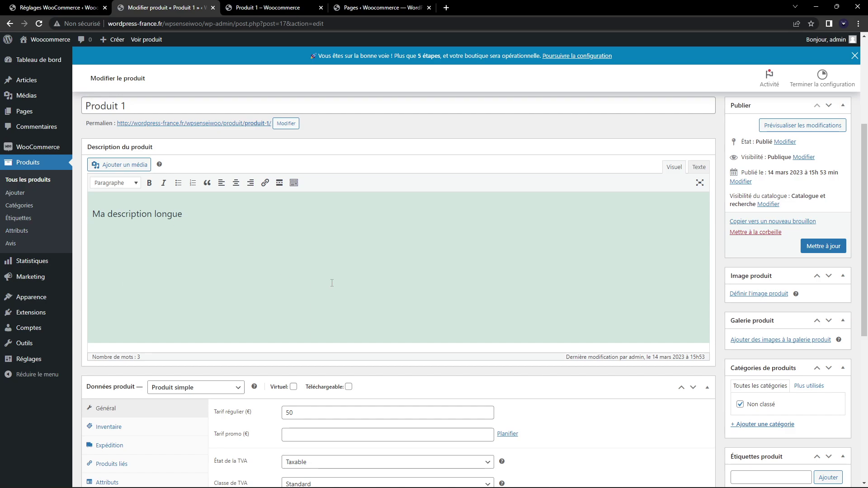
click(830, 247)
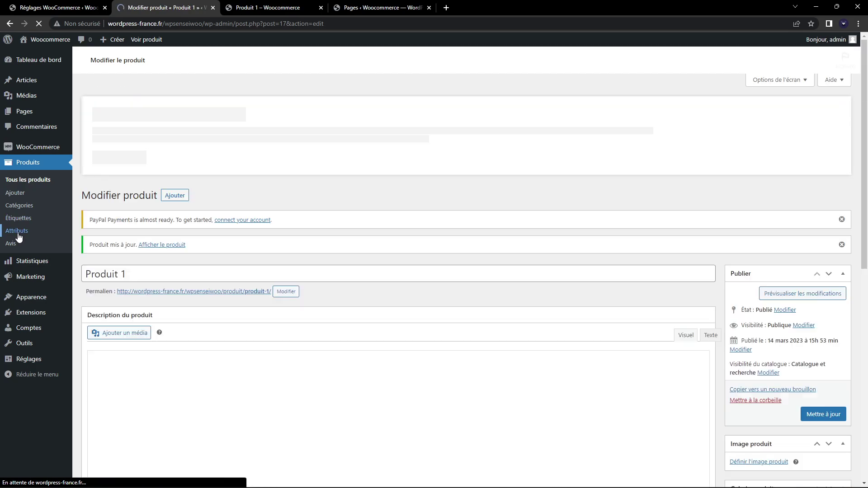
Create a new global product attribute named "Couleur" with the default custom sorting
click(17, 231)
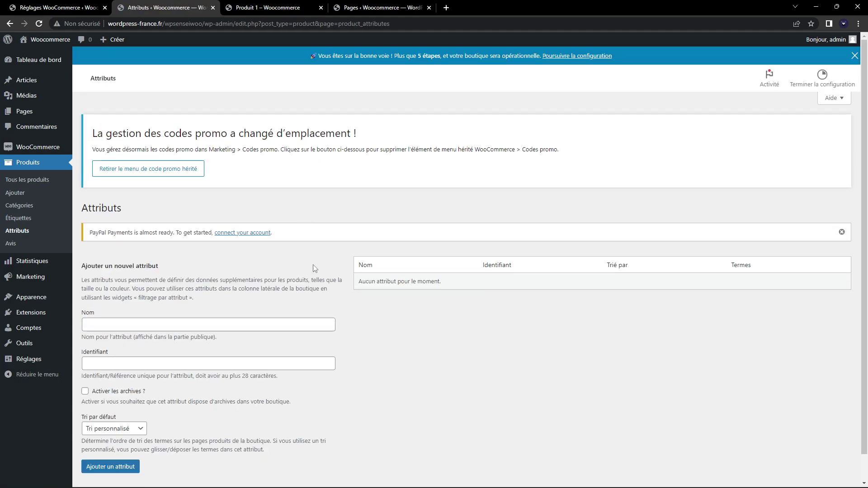
scroll(306, 269, down, 1)
click(248, 297)
text(C)
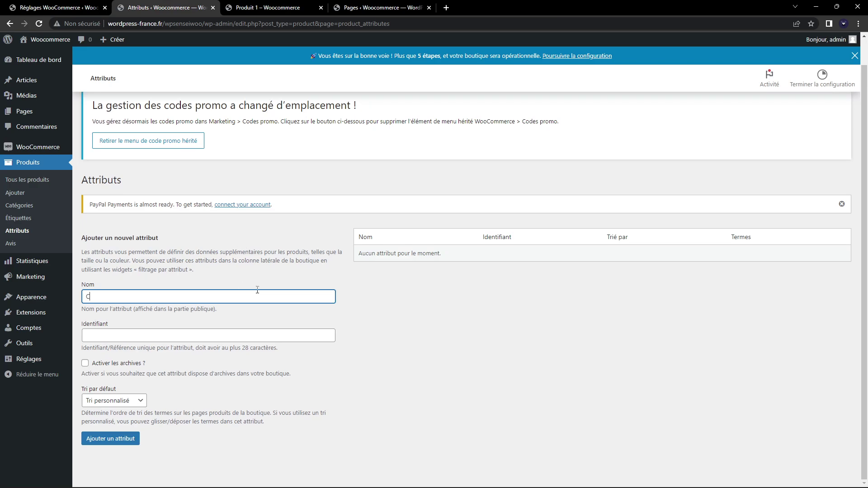
text(ouleurs)
click(116, 439)
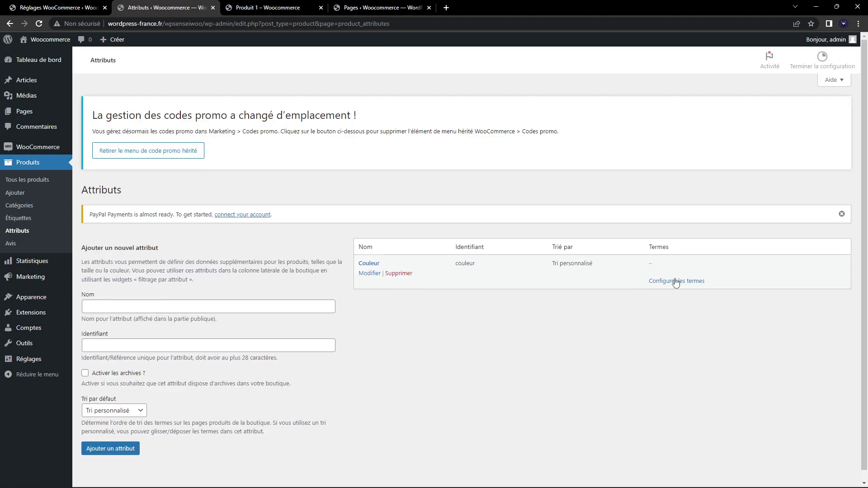
Add the terms Bleu, Vert and Rouge to the Couleur attribute
click(681, 300)
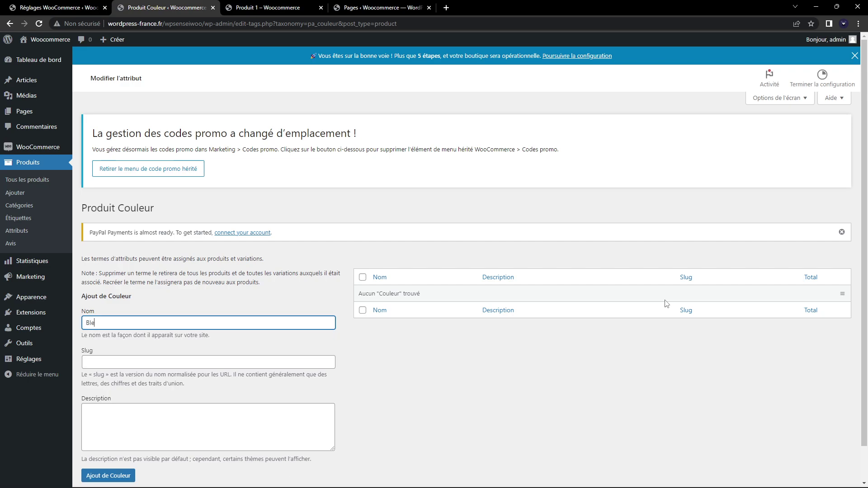
scroll(182, 395, down, 1)
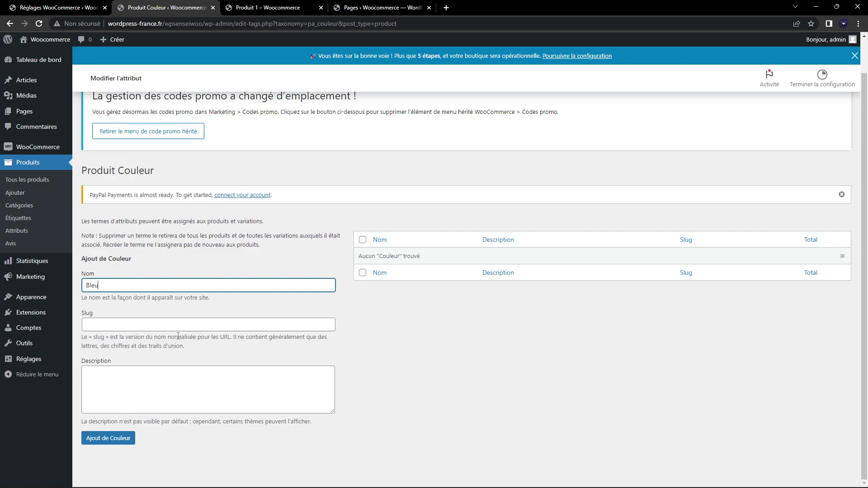
click(110, 439)
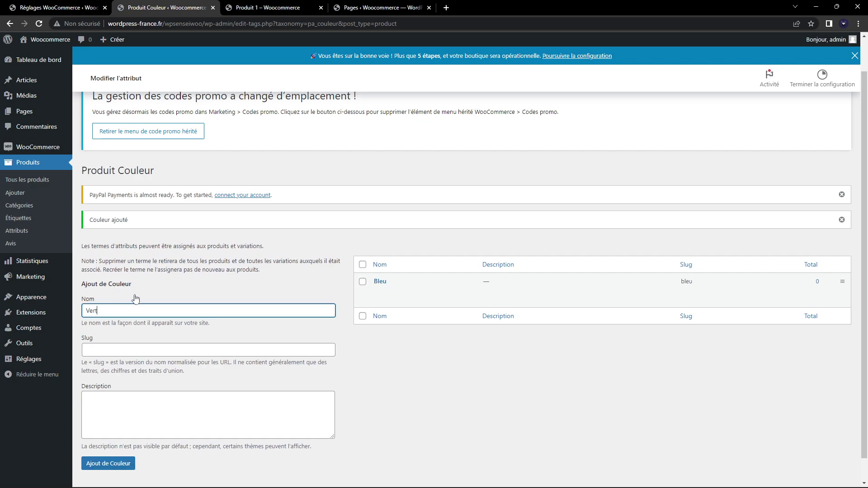
text(Vert)
key(Return)
text(Rouge)
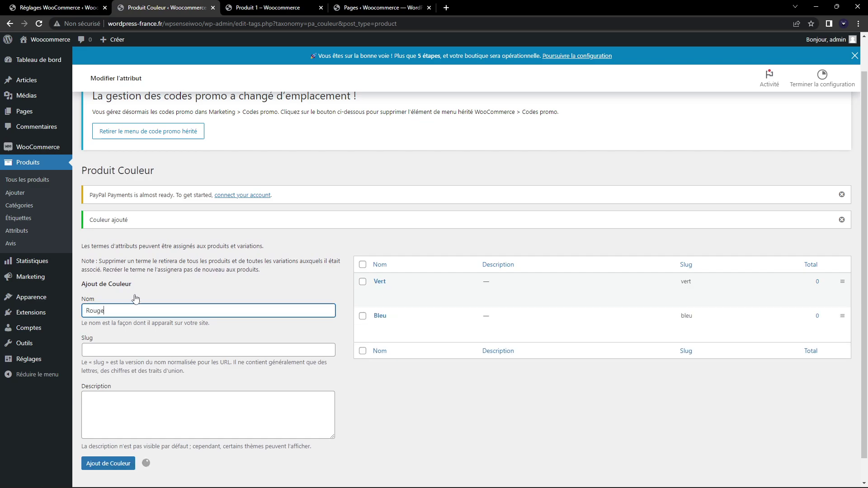
key(Return)
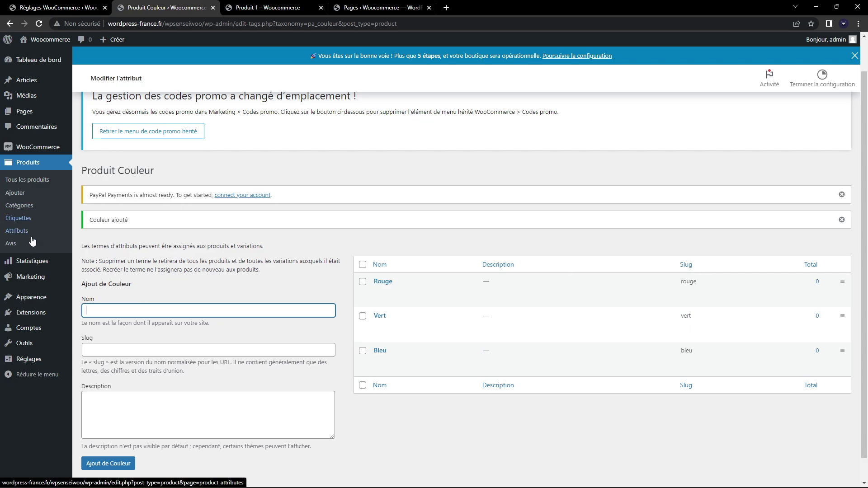
Reopen Produit 1 for editing and change its product type to Produit variable
click(27, 180)
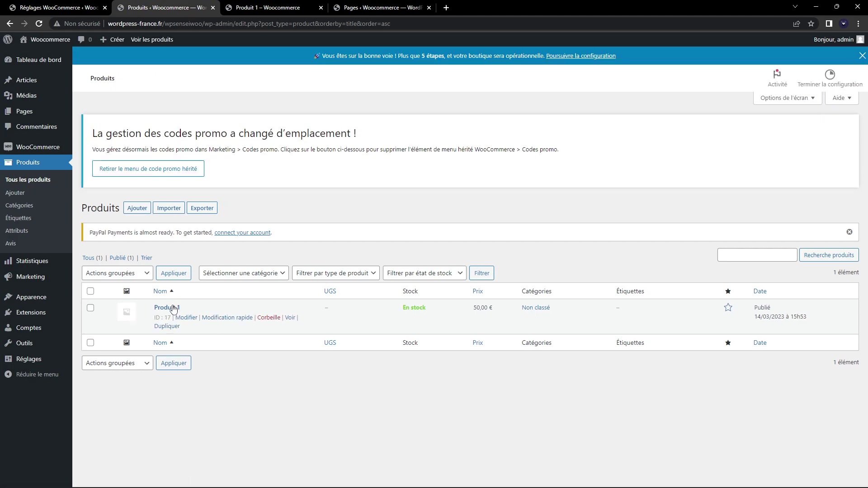
click(166, 308)
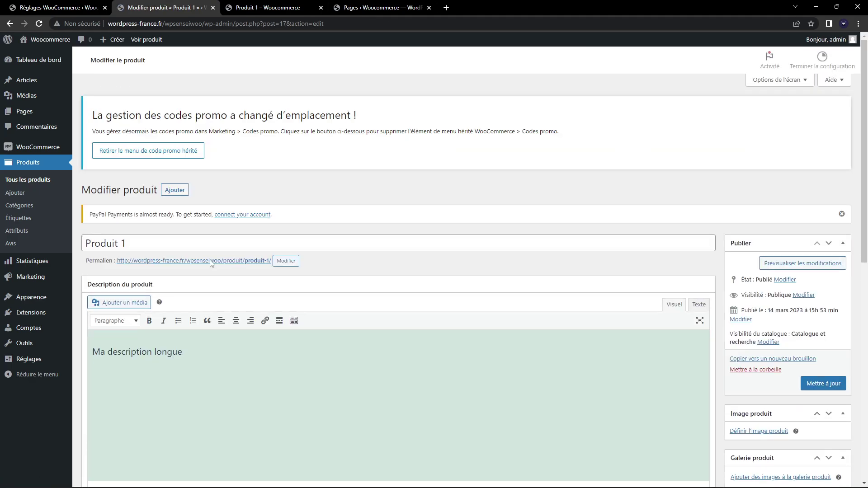
scroll(349, 297, down, 7)
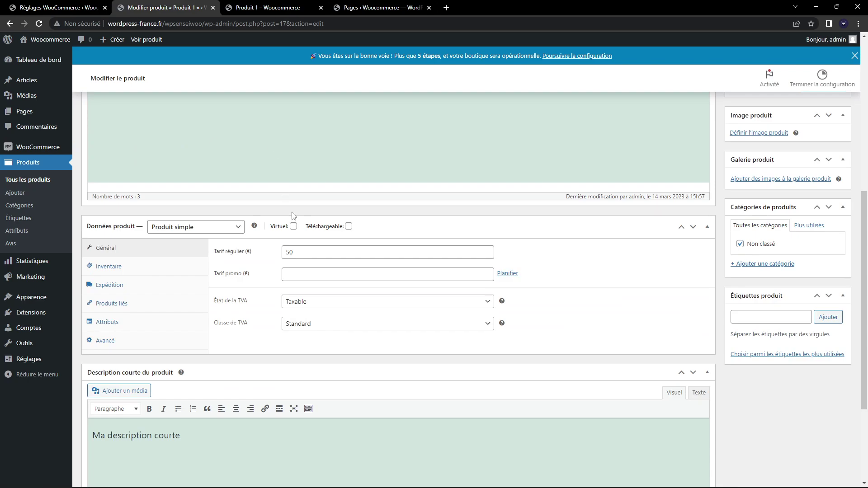
click(189, 227)
click(200, 275)
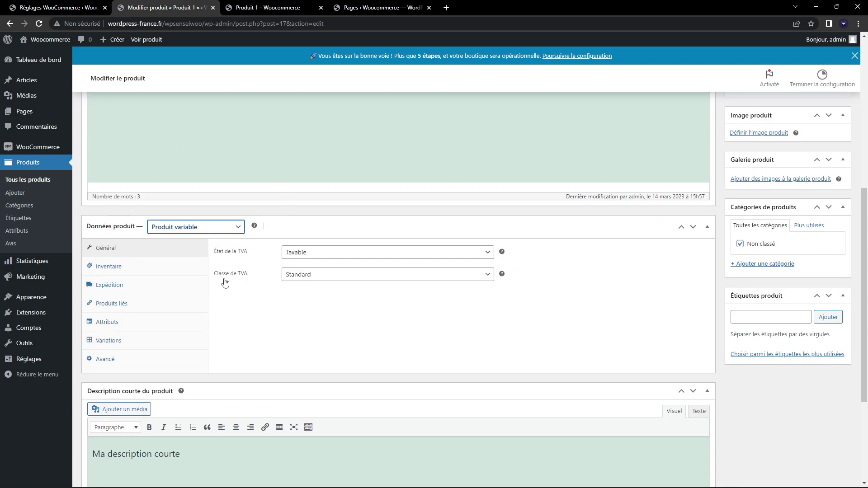
Add the Couleur attribute to Produit 1 with all its terms (Bleu, Rouge, Vert) and save the attributes
click(113, 321)
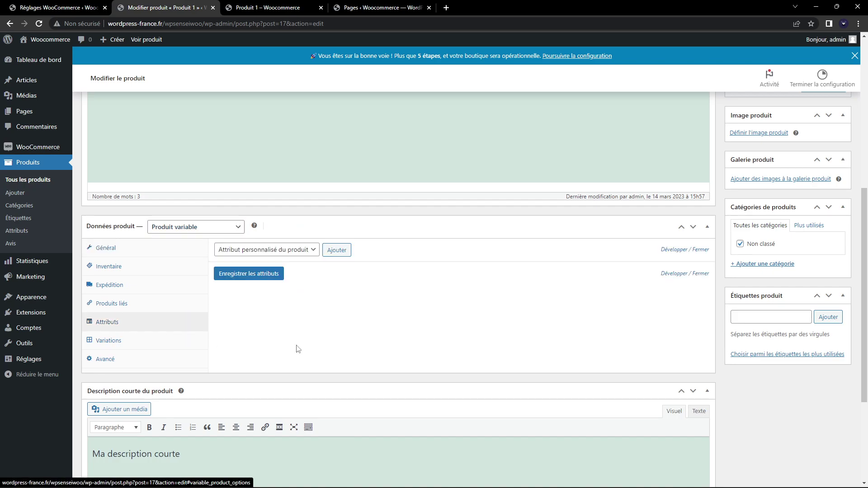
click(296, 250)
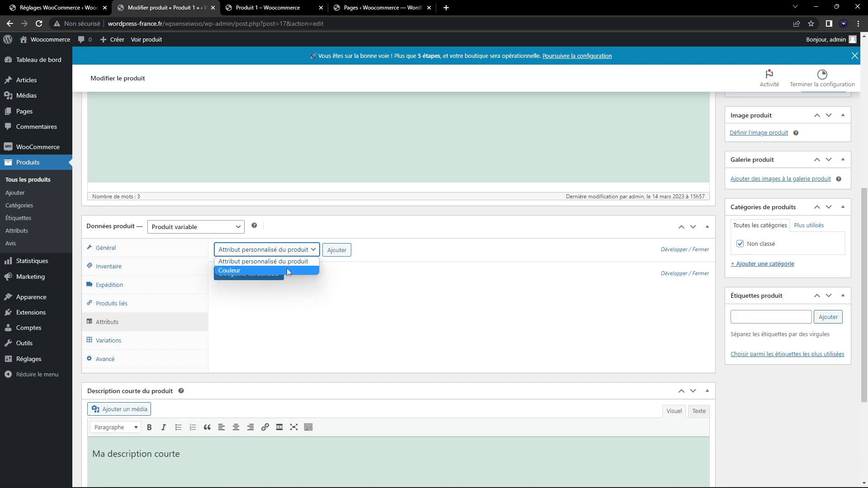
click(288, 270)
click(337, 250)
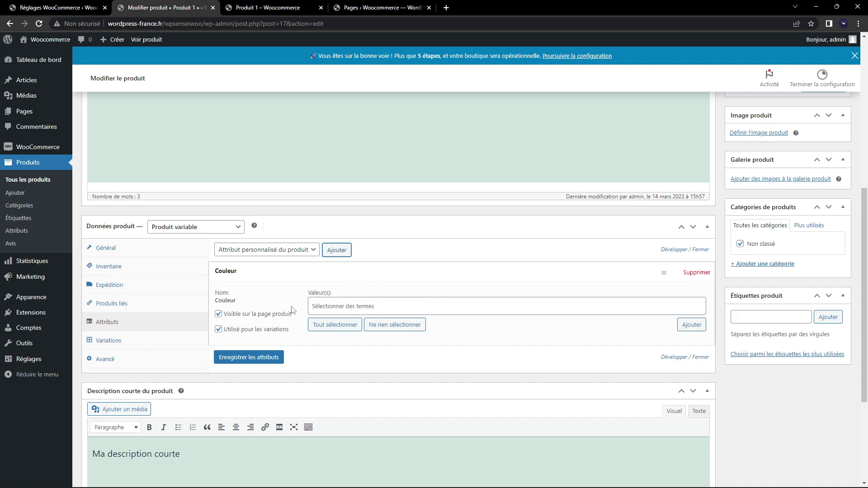
click(338, 324)
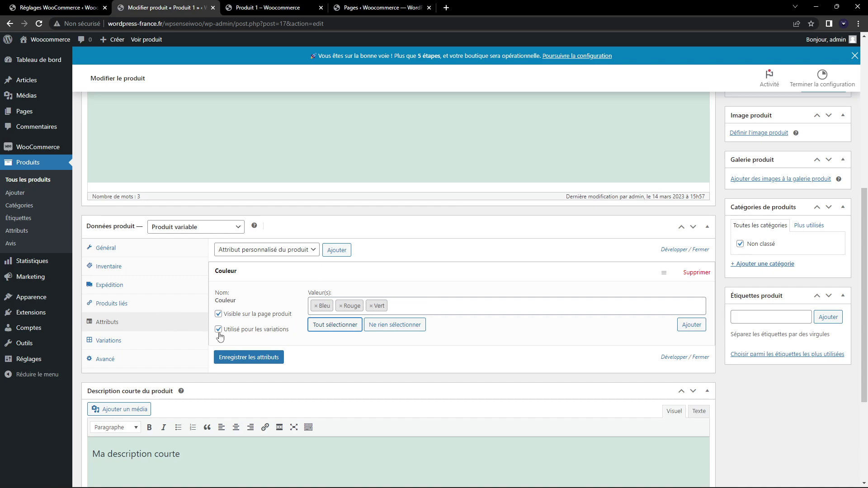
click(242, 356)
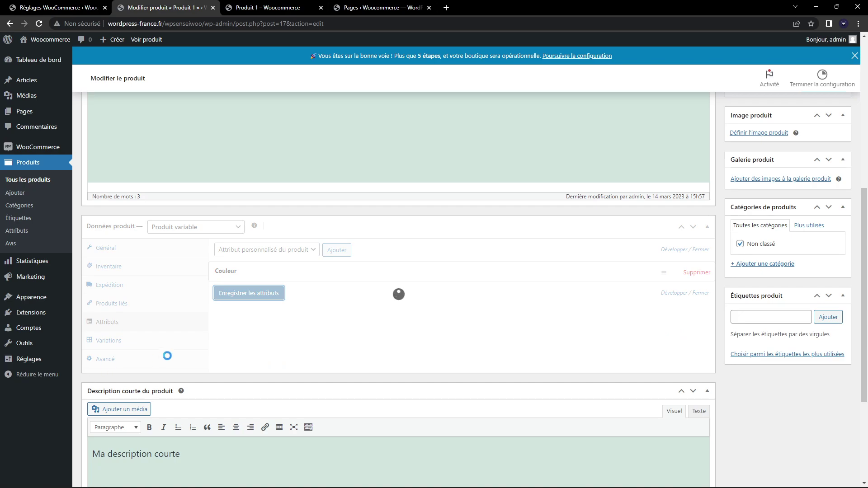
Generate the product's variations for all attributes and accept the confirmations
click(114, 341)
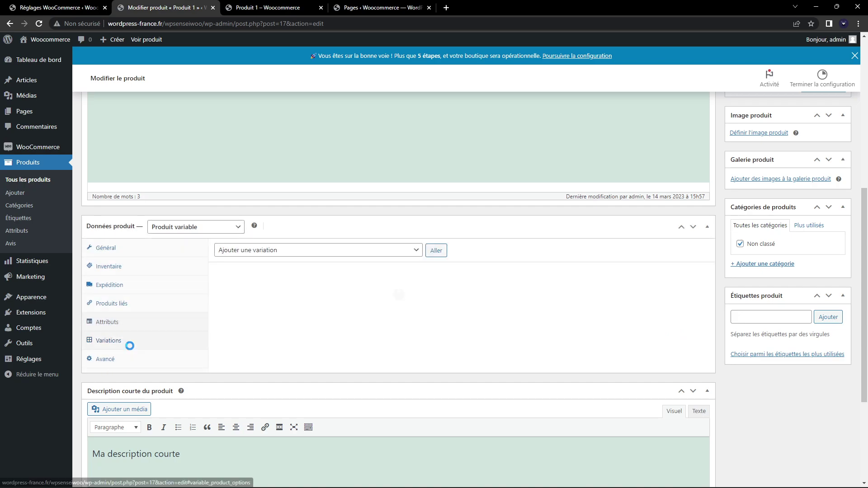
click(276, 252)
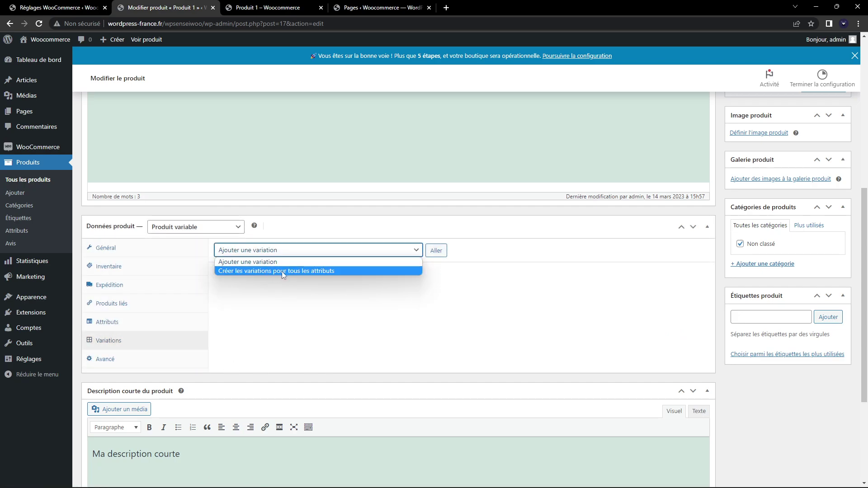
click(297, 272)
click(436, 251)
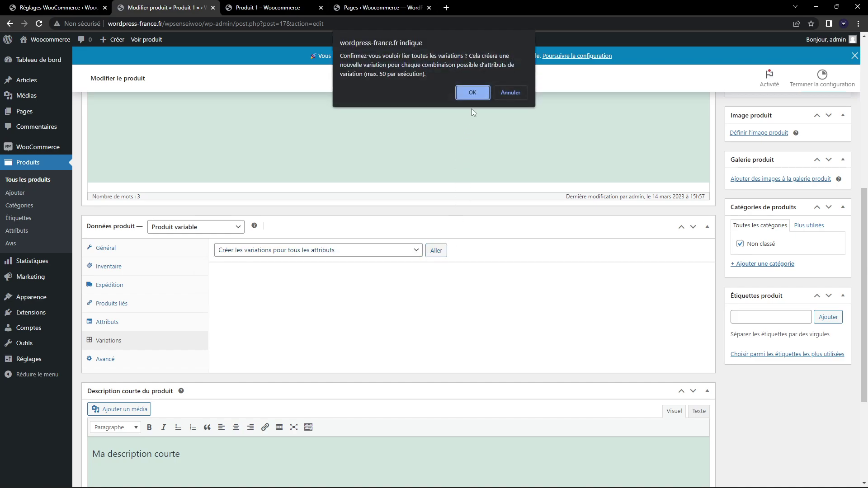
click(470, 93)
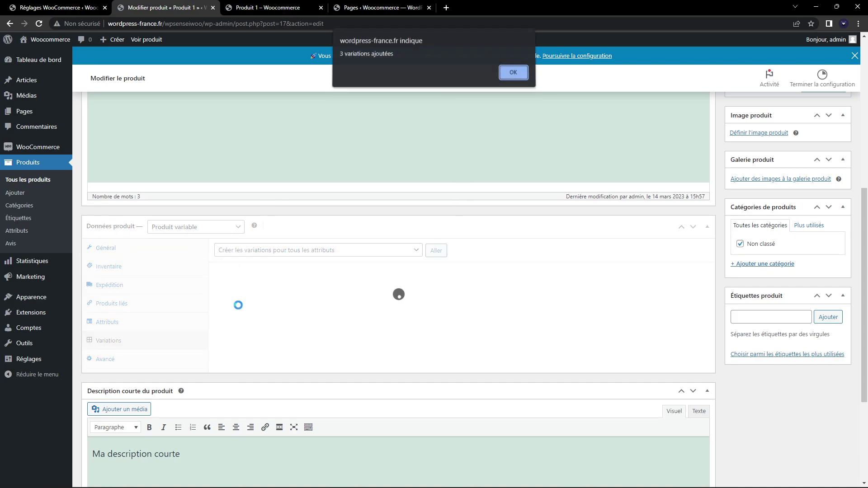
click(513, 75)
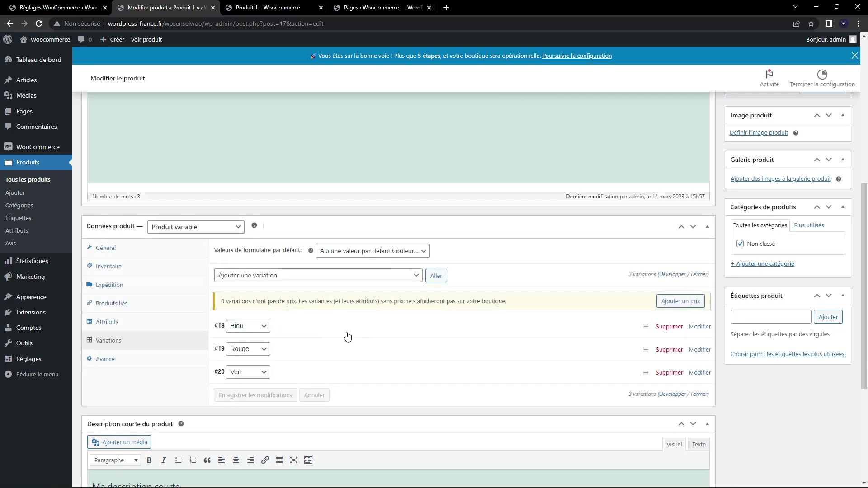
Set the regular price of the Bleu variation to 20 € and collapse its details
scroll(342, 359, down, 1)
click(339, 286)
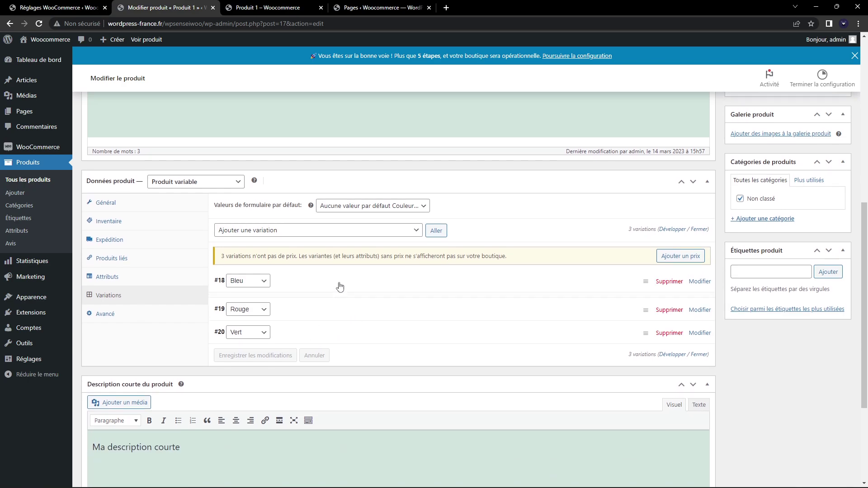
scroll(316, 272, down, 3)
click(384, 257)
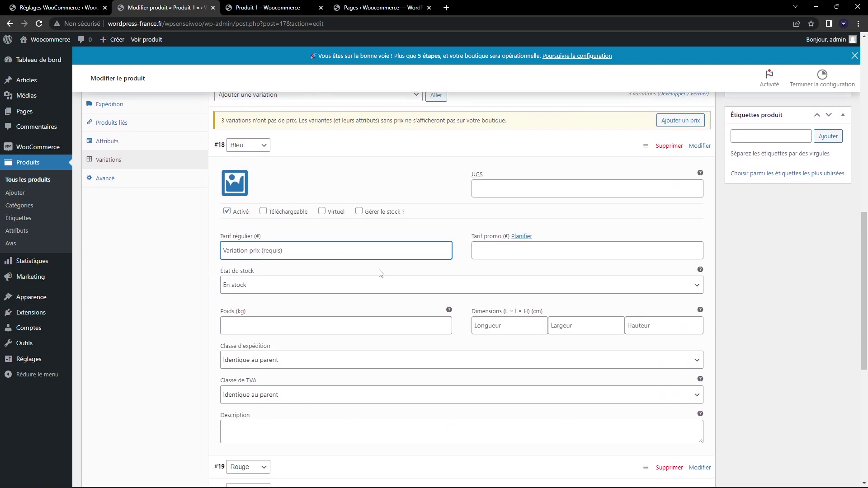
click(500, 189)
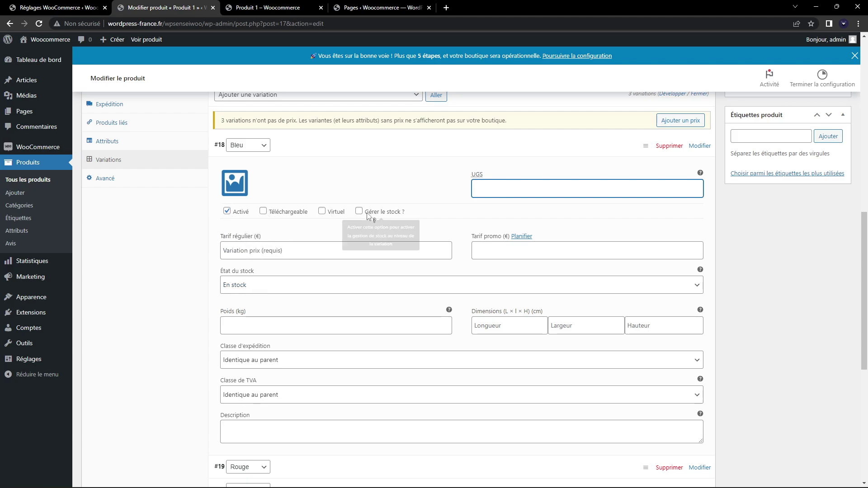
scroll(263, 296, down, 2)
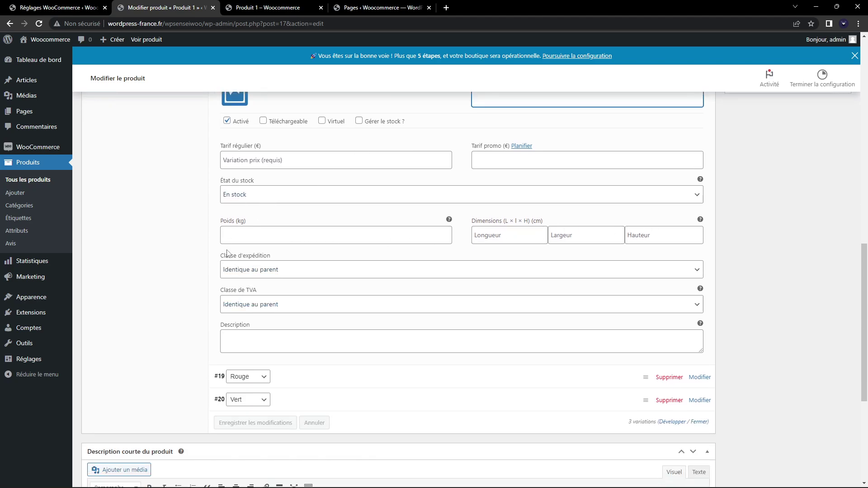
scroll(296, 323, up, 2)
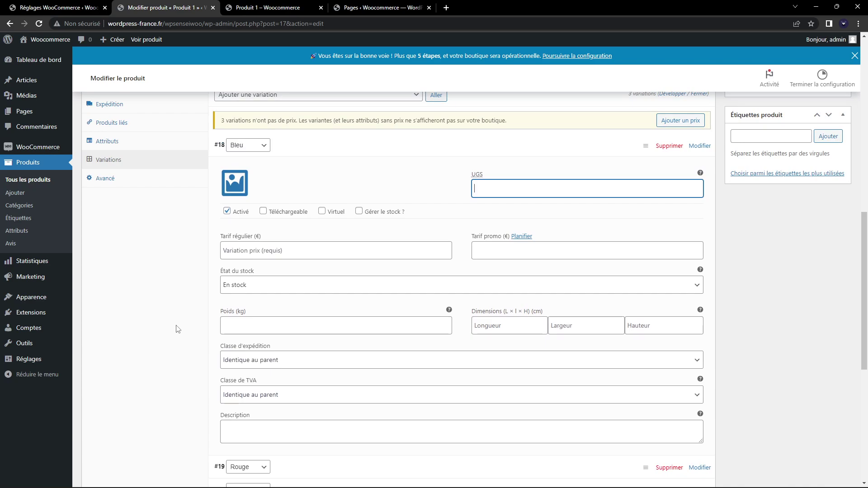
click(255, 251)
text(20)
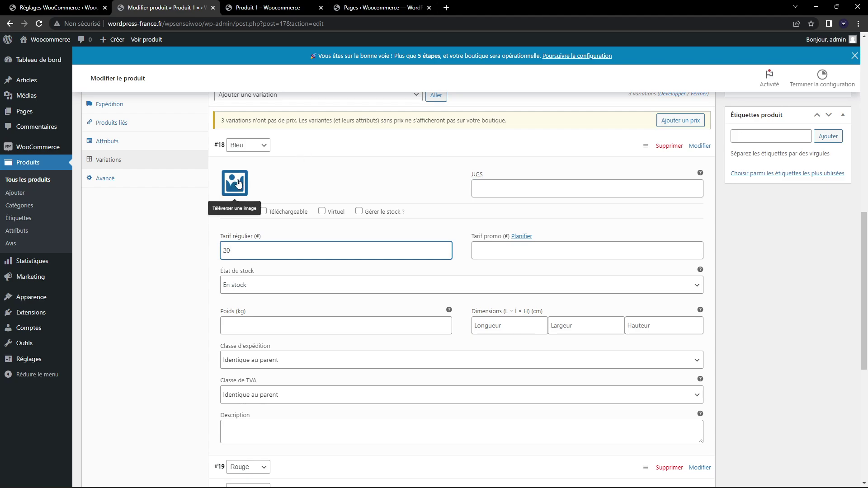
click(330, 145)
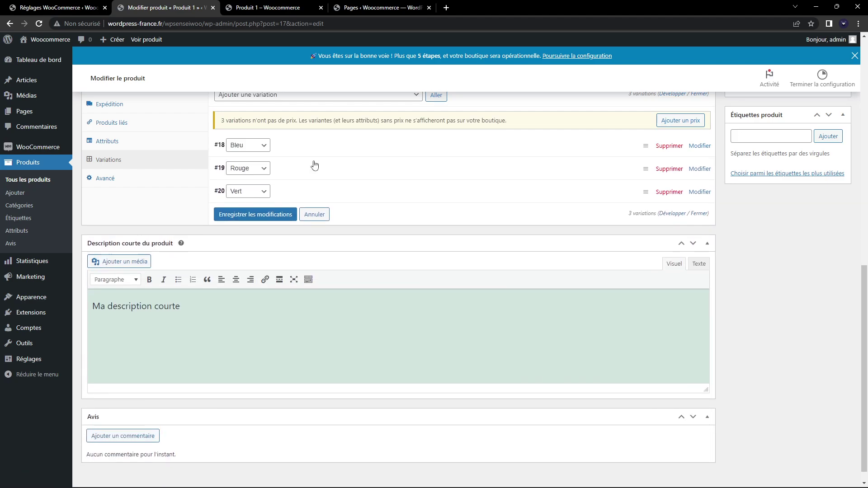
Set the regular price of the Rouge variation to 30 € and collapse its details
click(315, 166)
click(255, 269)
text(30)
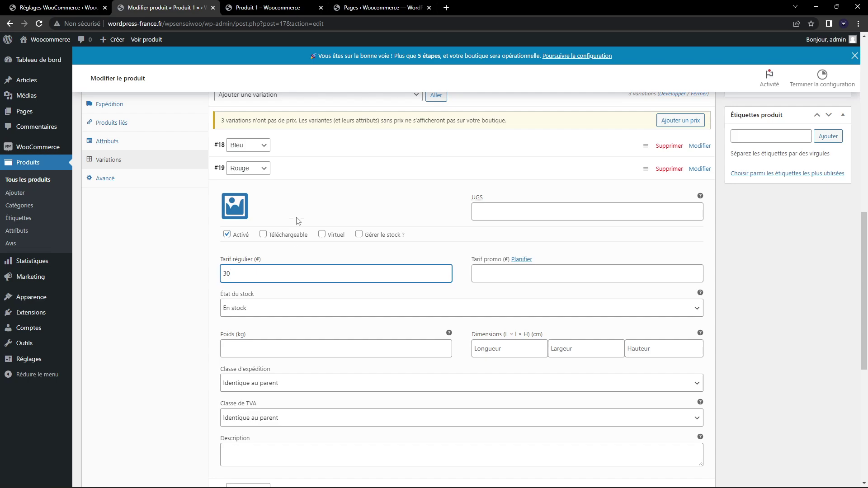
click(322, 176)
Set the regular price of the Vert variation to 40 € and collapse its details
click(305, 197)
click(257, 295)
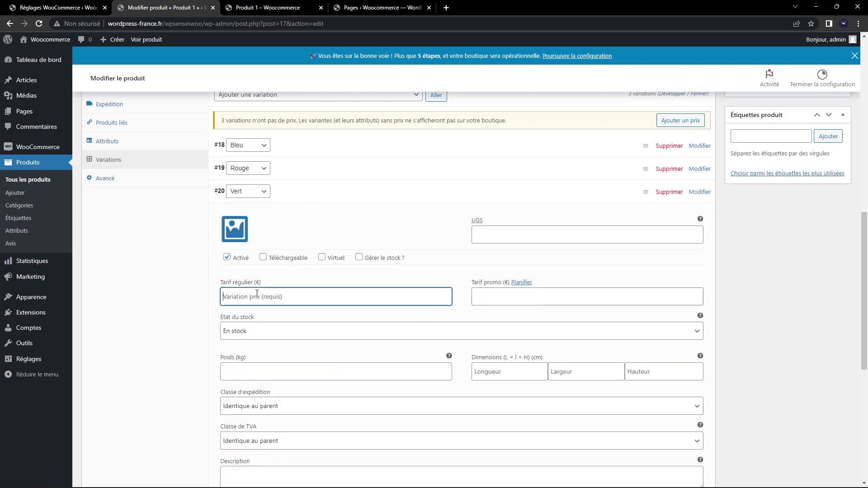
text(40)
click(339, 196)
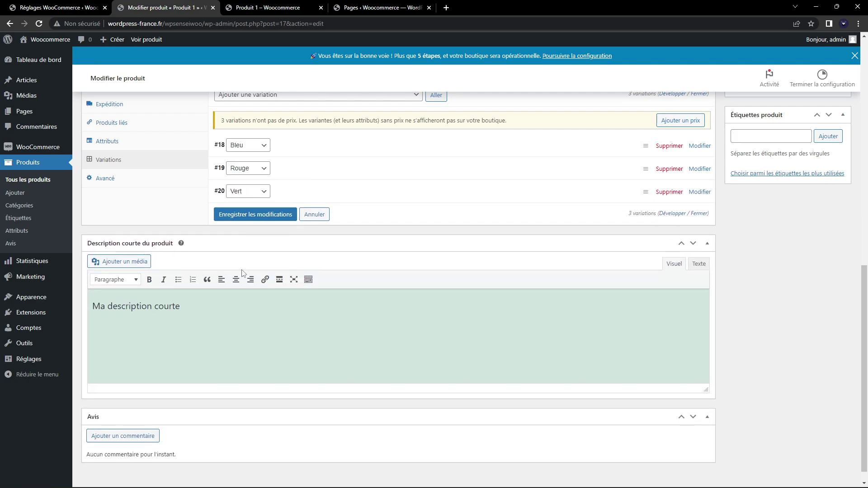
Save the variation changes and update Produit 1
click(255, 215)
scroll(607, 353, up, 8)
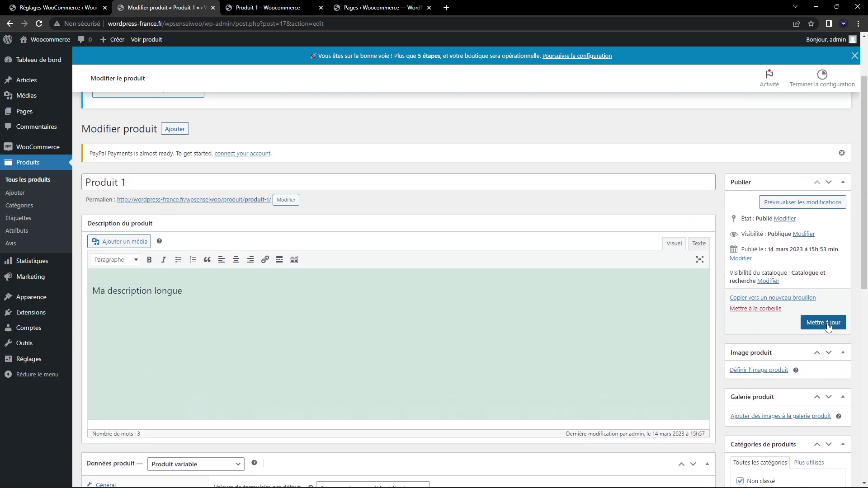
click(828, 323)
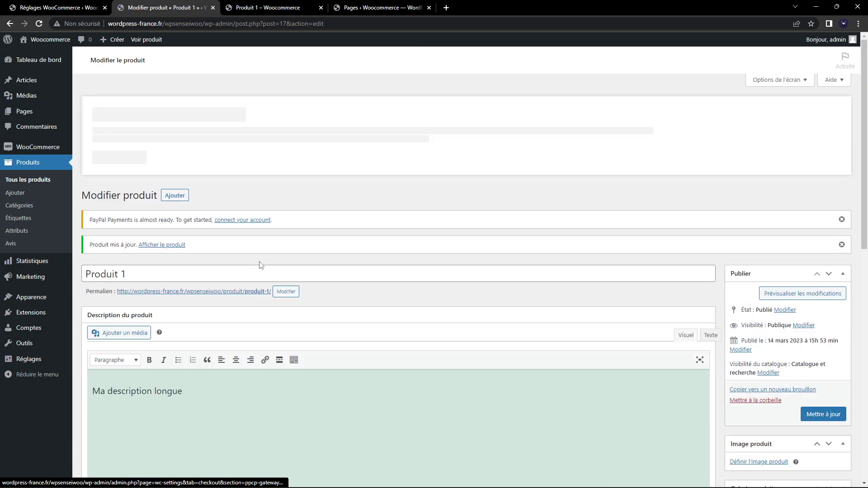
View Produit 1 in the store and choose Bleu, Rouge and Vert in turn to check each colour's price
click(248, 304)
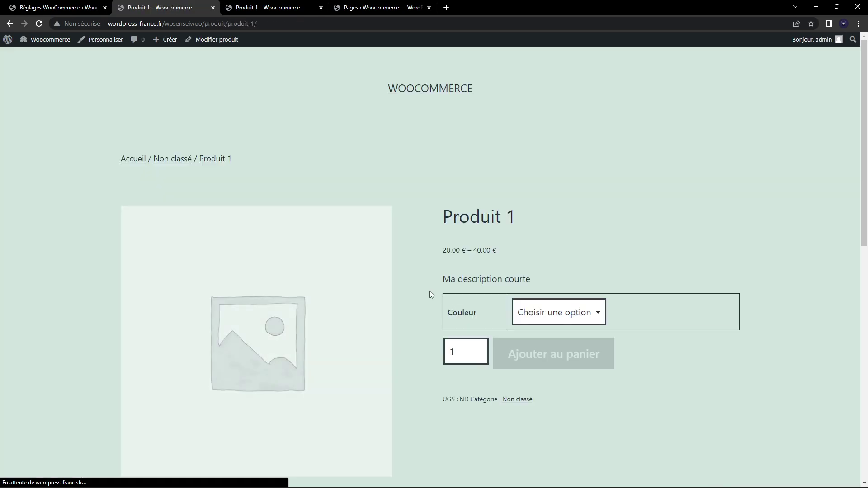
scroll(614, 176, down, 2)
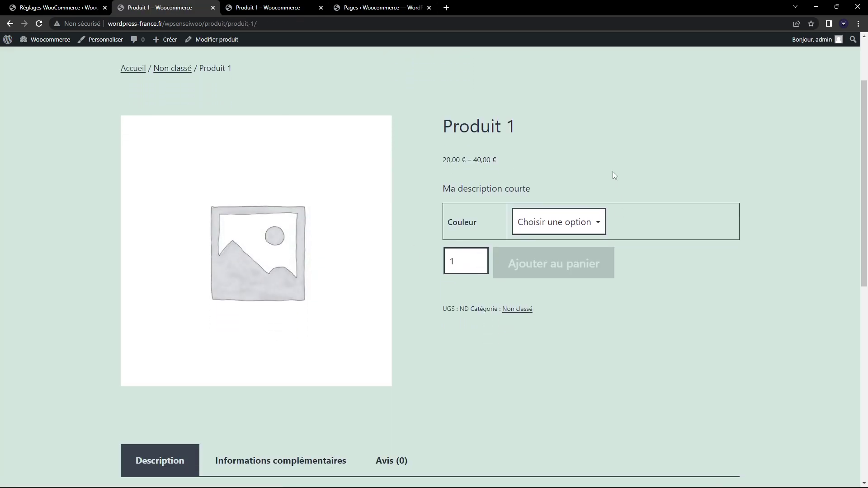
click(531, 224)
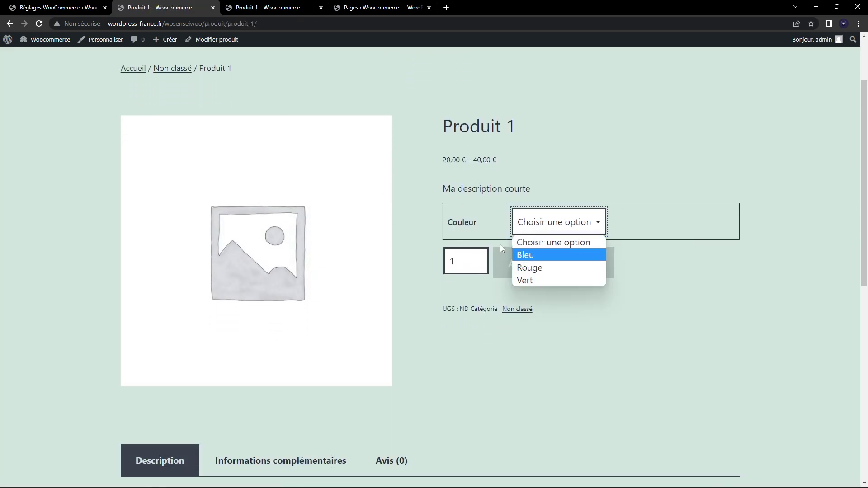
click(577, 255)
click(575, 223)
click(567, 268)
click(559, 233)
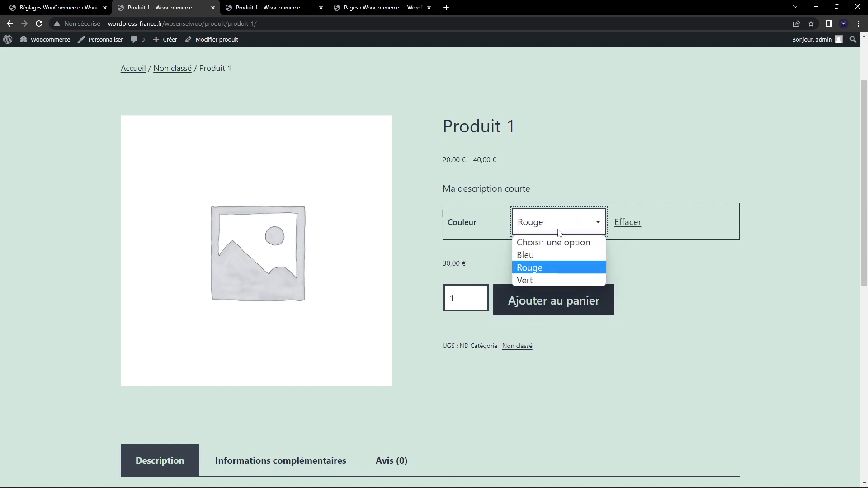
click(538, 279)
key(ctrl+a)
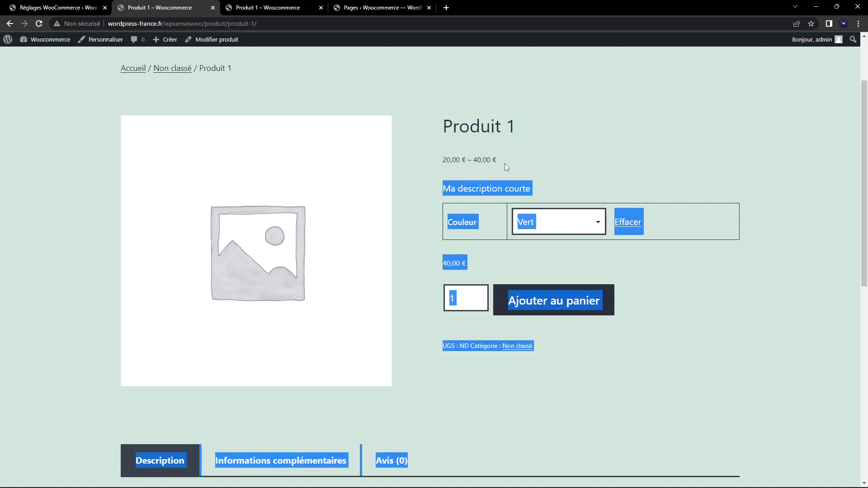
click(504, 164)
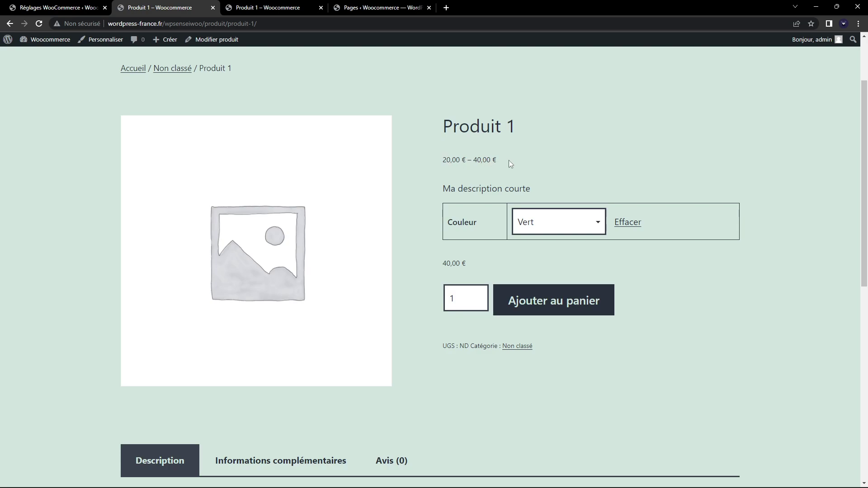
Select the Bleu colour again on the store page and check its price against the displayed price range
click(566, 220)
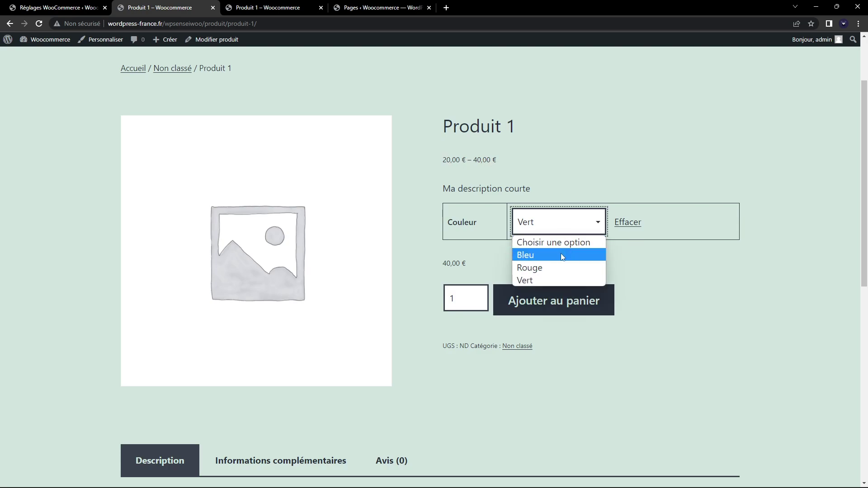
click(562, 256)
drag(510, 263, 460, 263)
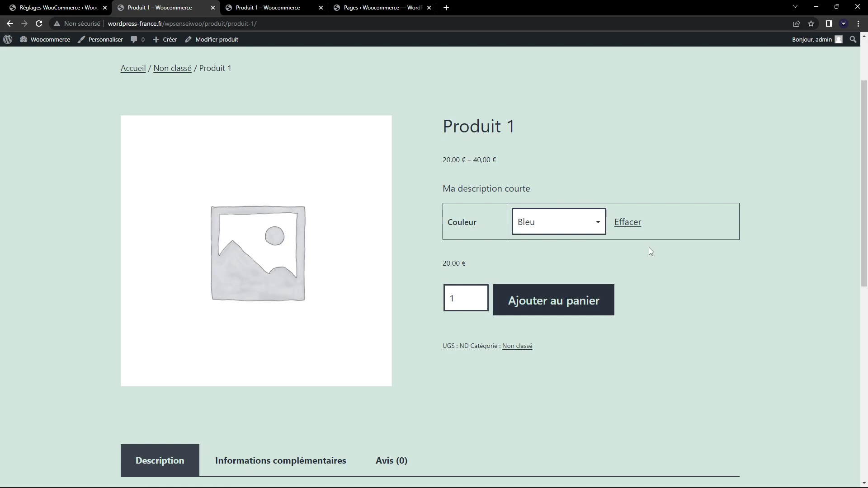
Return to editing Produit 1, switch its product type to Produit externe/affiliation, and examine the product URL and button label fields
click(15, 27)
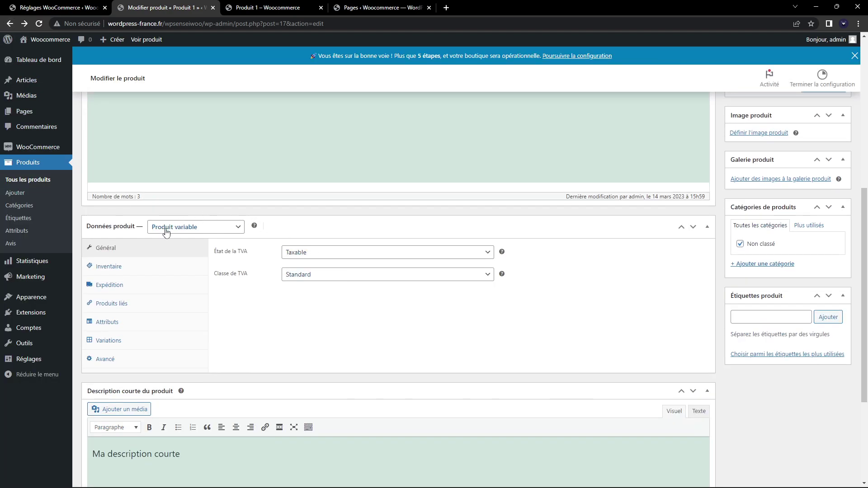
click(180, 227)
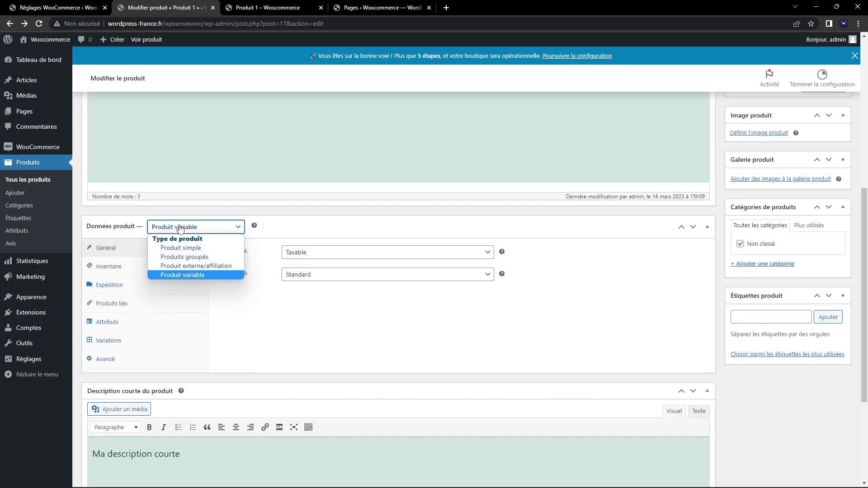
click(211, 267)
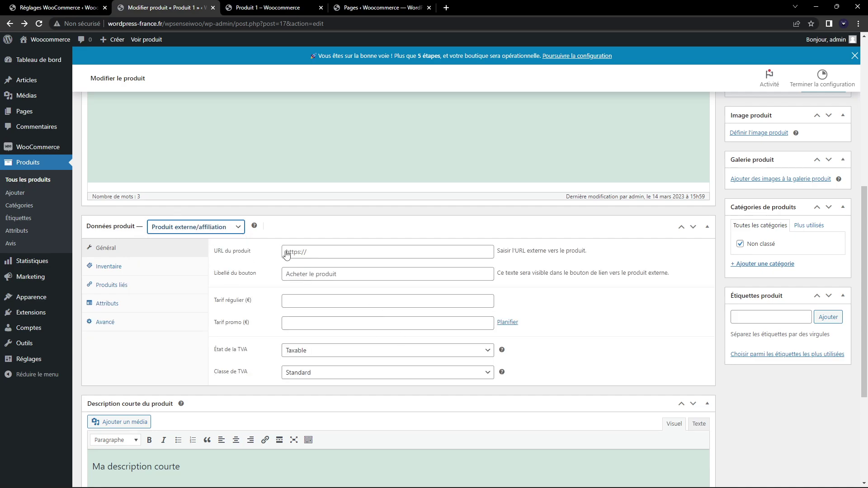
click(328, 255)
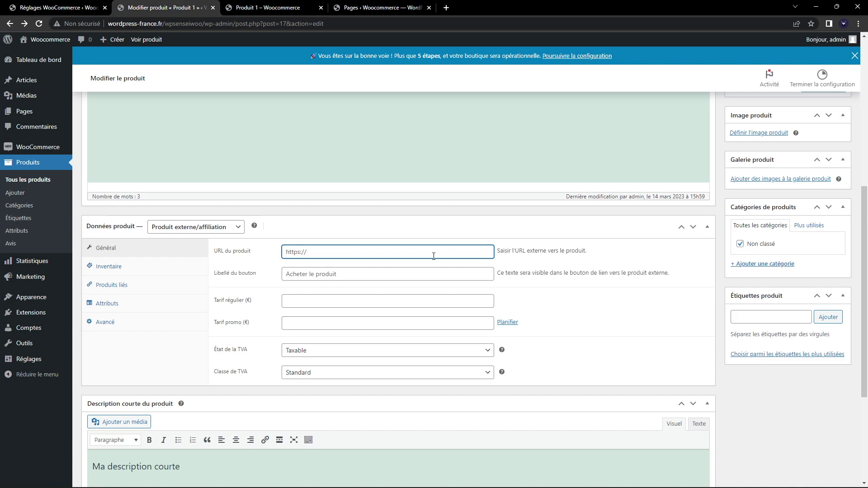
key(Tab)
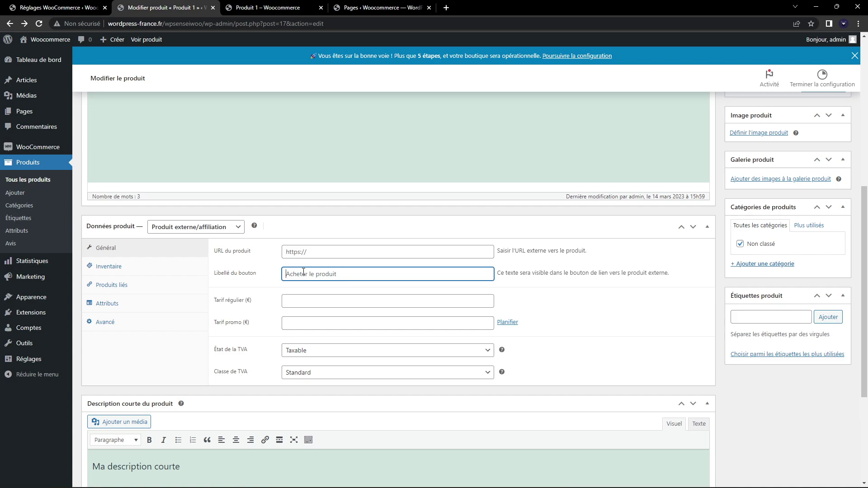
Examine the regular price and promotional price fields of the external product's general data
click(303, 301)
click(248, 337)
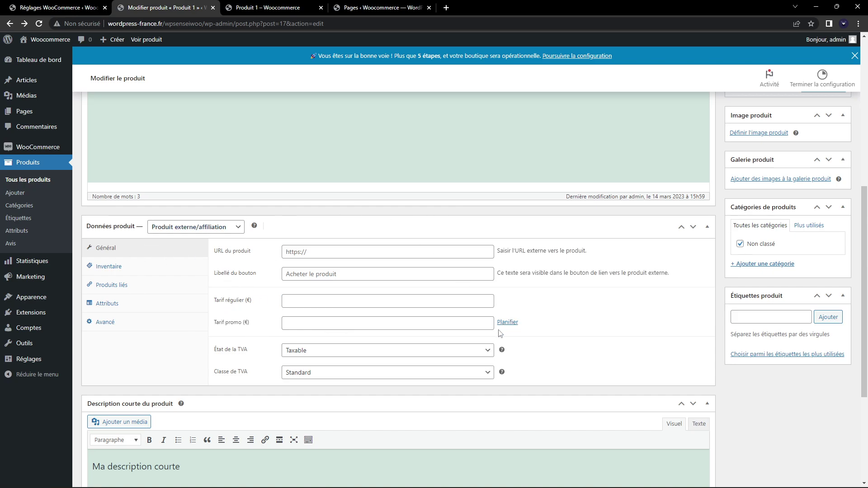
scroll(279, 325, up, 3)
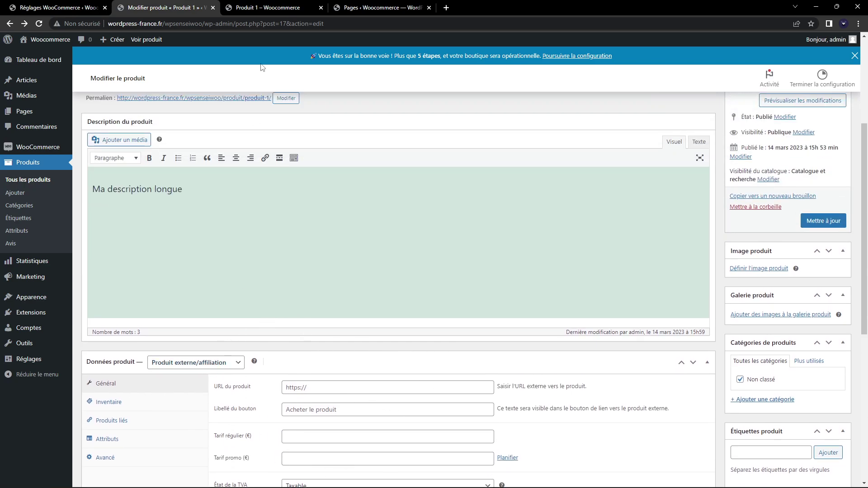
Reload Produit 1 in the store, choose the Bleu colour and add one unit to the cart
click(255, 6)
click(368, 5)
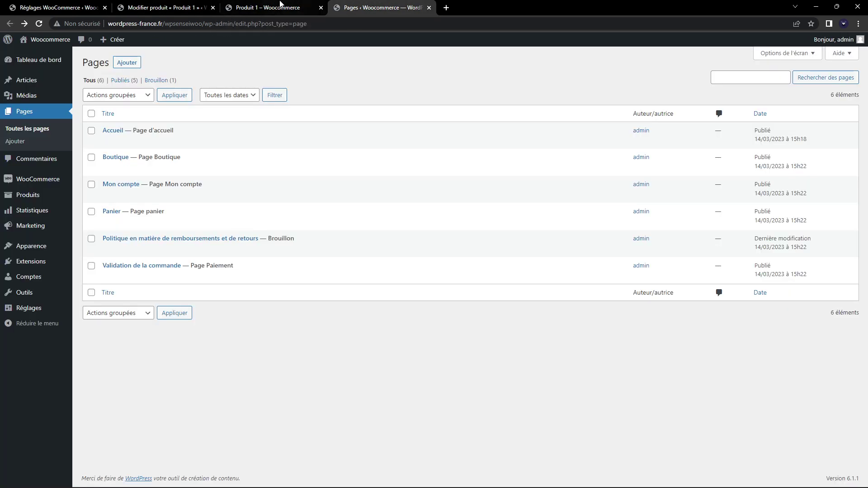
click(281, 5)
scroll(298, 131, down, 4)
scroll(163, 92, up, 2)
click(44, 28)
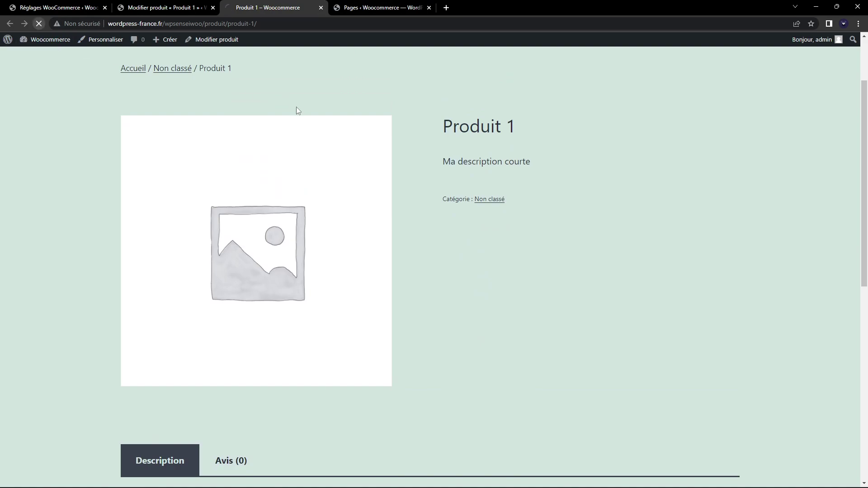
click(559, 228)
click(545, 255)
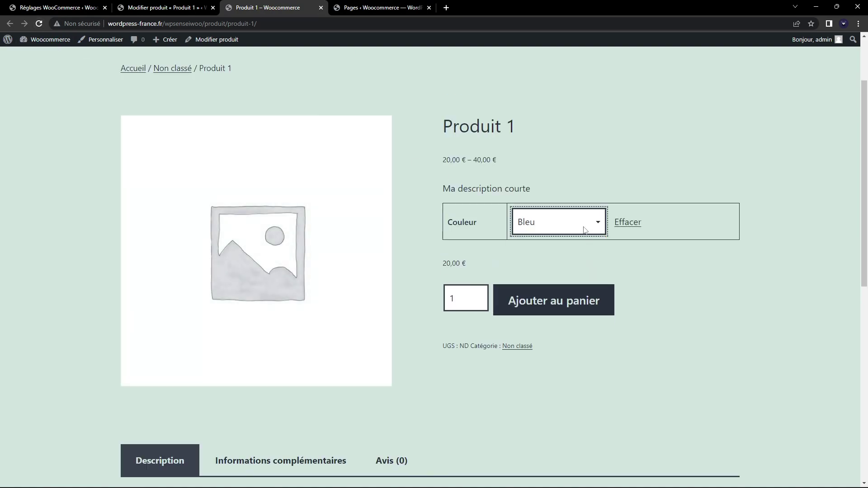
click(570, 299)
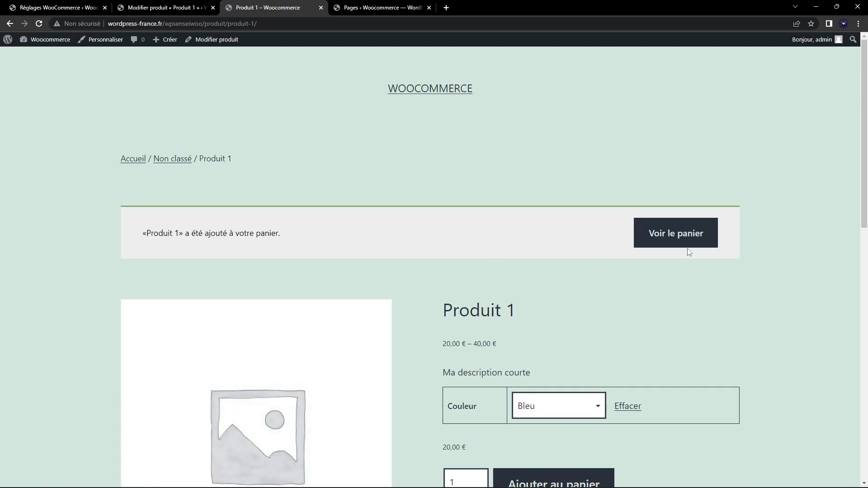
Open the cart and examine its product line, promo code field, shipping entry and total
scroll(502, 273, down, 2)
scroll(424, 313, up, 2)
click(644, 233)
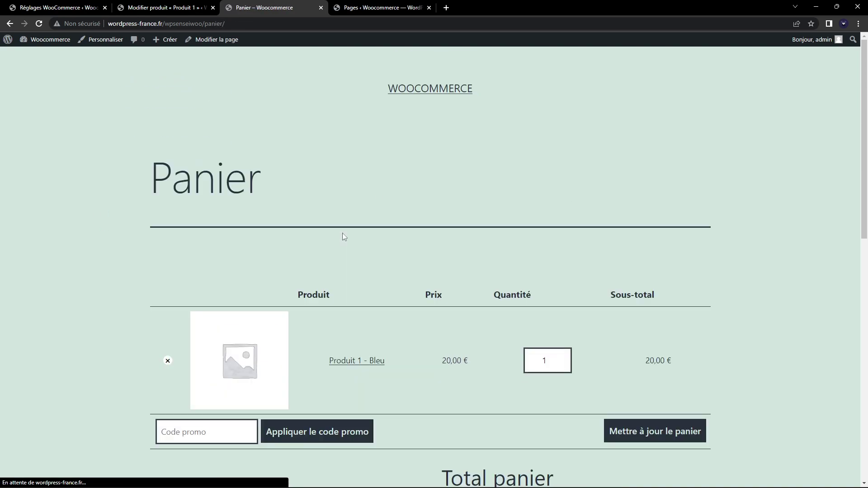
scroll(342, 233, down, 3)
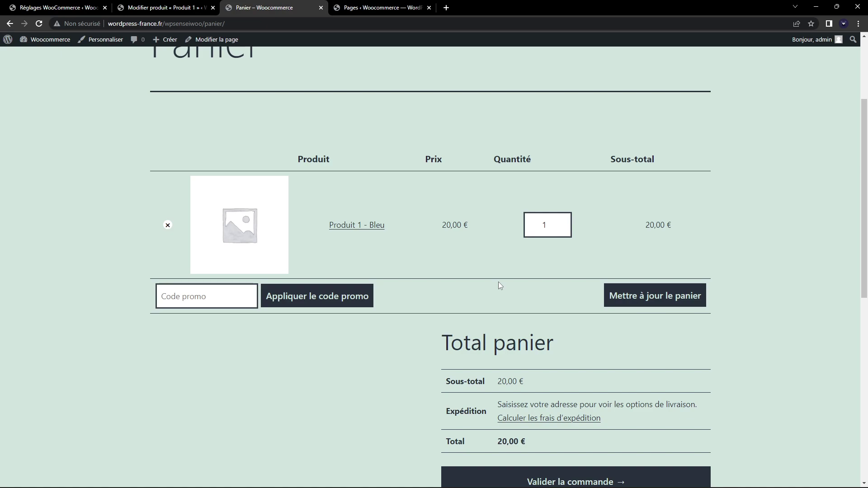
scroll(498, 281, down, 1)
Proceed to the order checkout, examine its billing form and order summary, and return to the cart
click(621, 436)
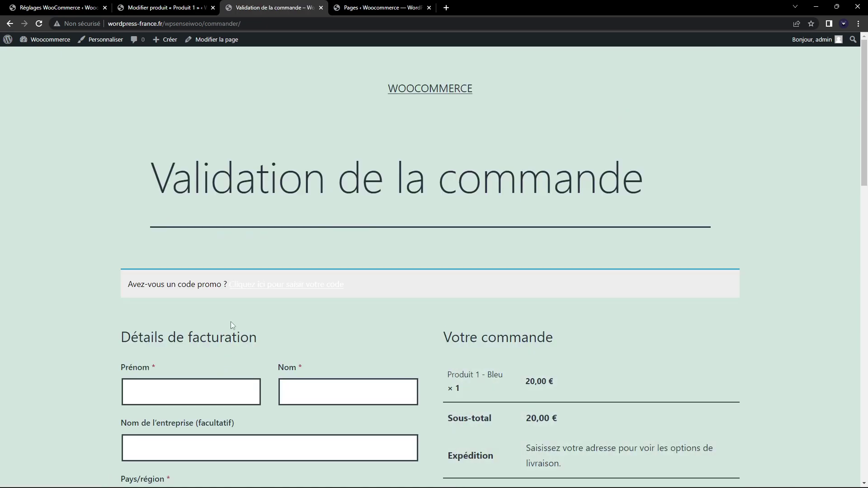
scroll(231, 323, down, 8)
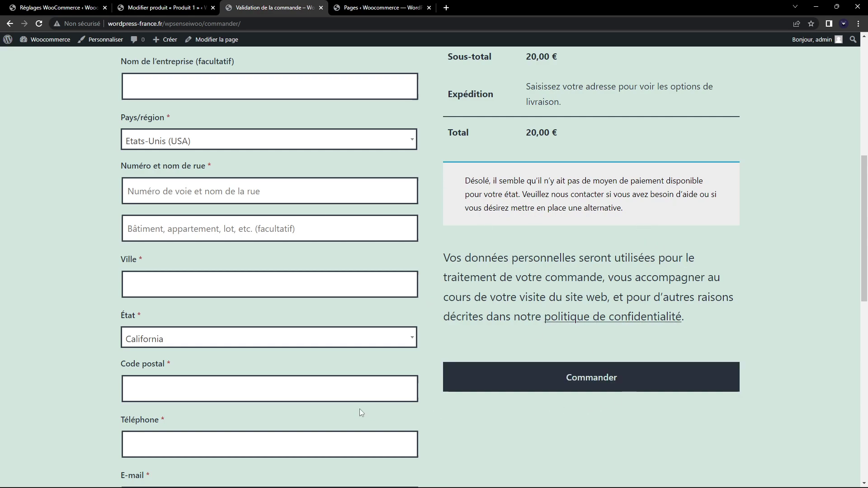
scroll(362, 405, up, 8)
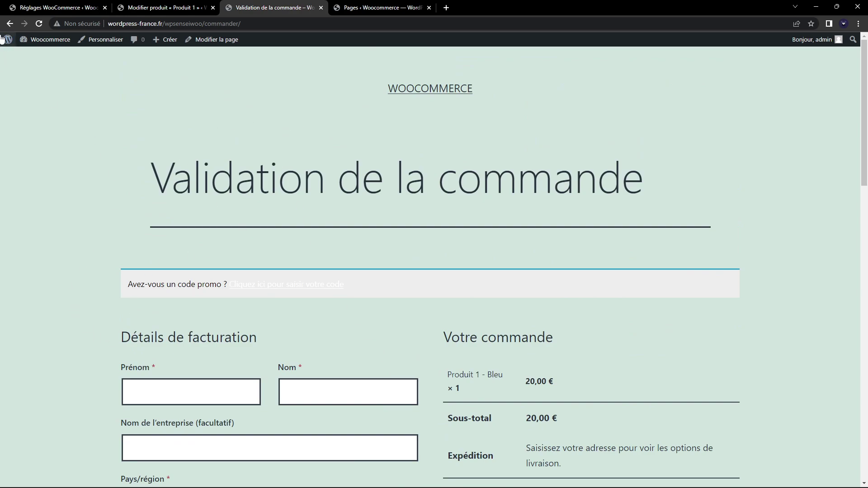
click(9, 23)
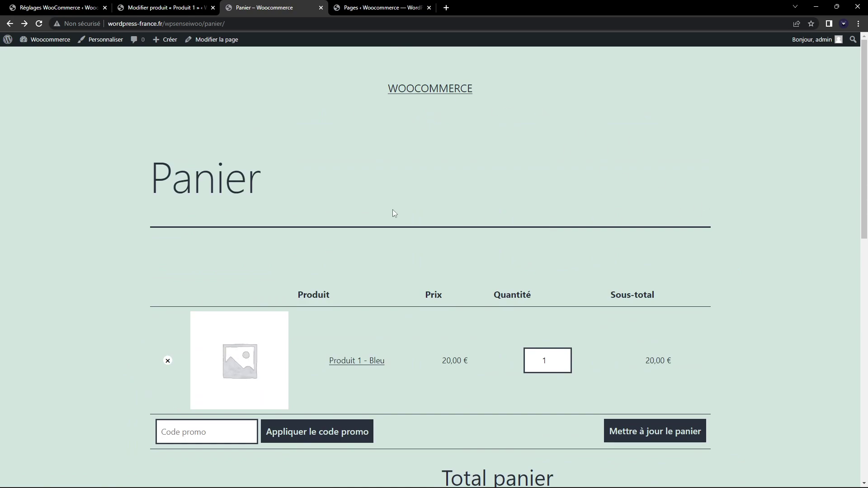
Open the theme customizer from the product editor and activate the WooCommerce store notification for the whole site
click(157, 5)
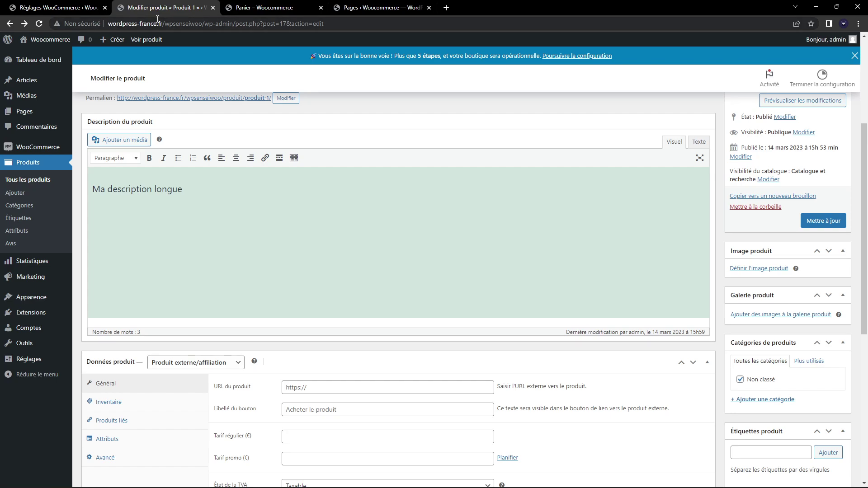
mouse_move(32, 297)
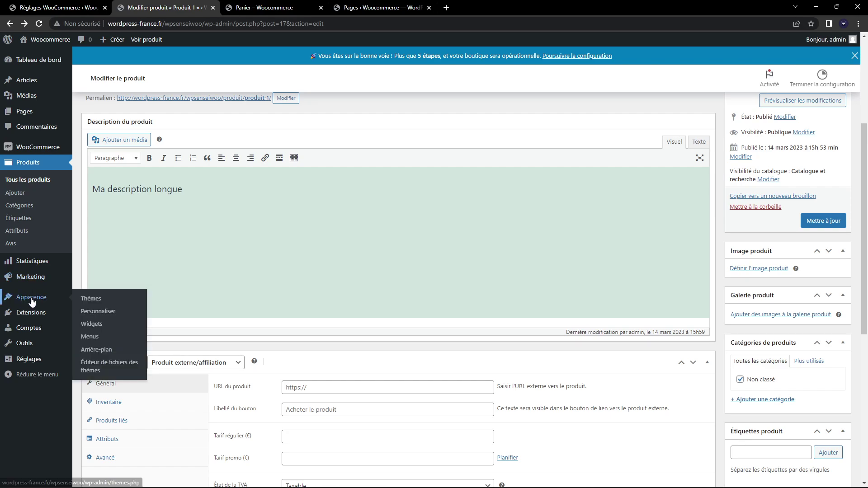
click(127, 310)
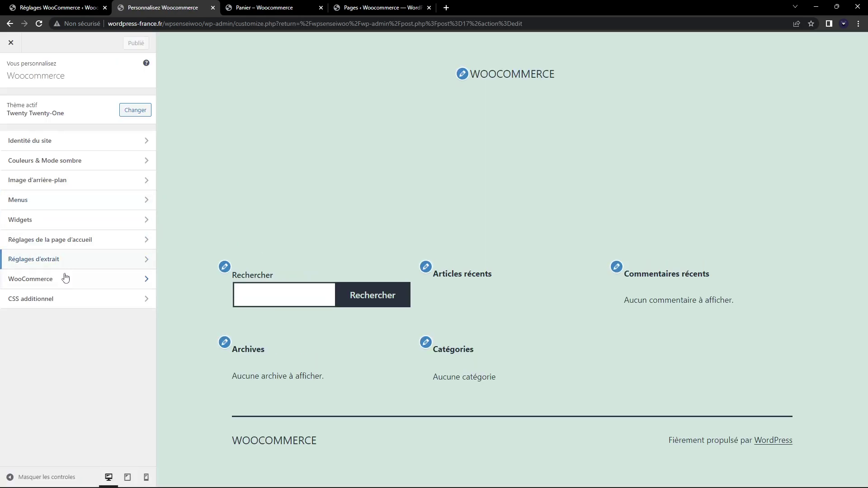
click(64, 279)
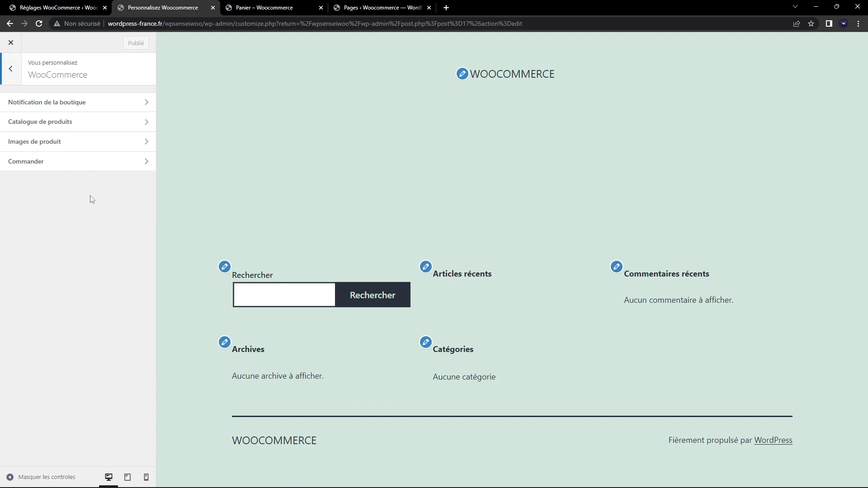
click(83, 104)
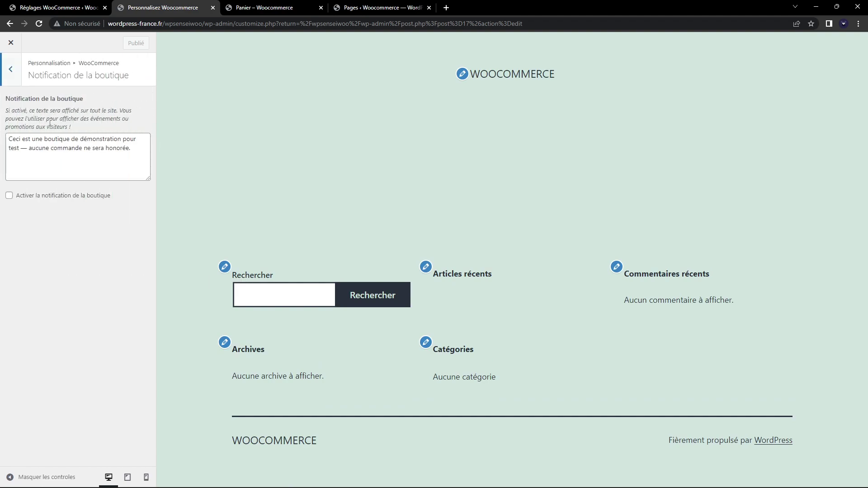
click(33, 198)
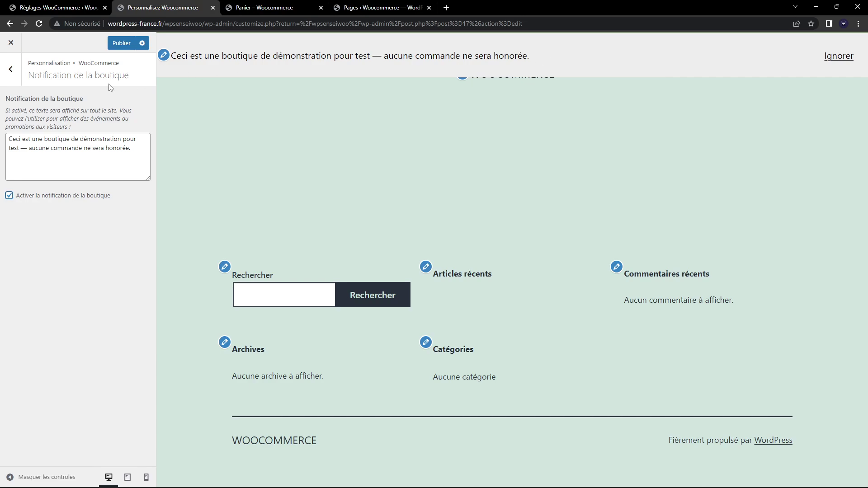
click(14, 82)
Examine the customizer's product catalogue options for shop page display, category display, default sorting, products per row and rows per page
click(101, 121)
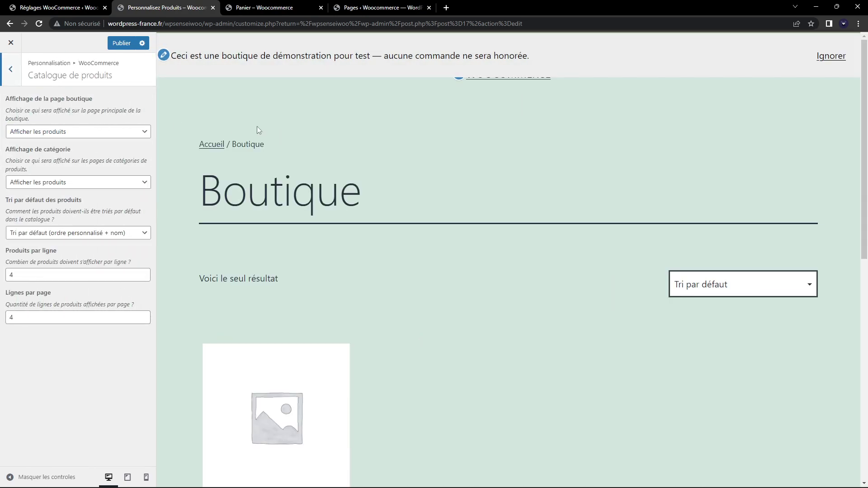
scroll(421, 266, down, 2)
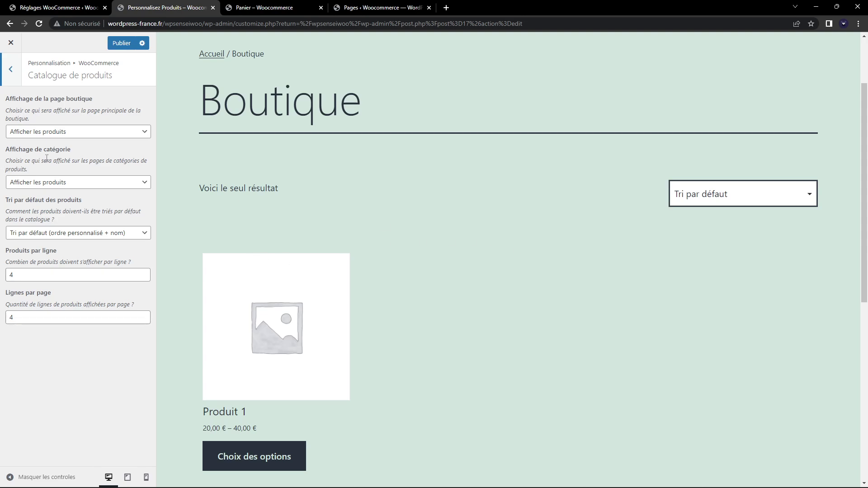
click(50, 182)
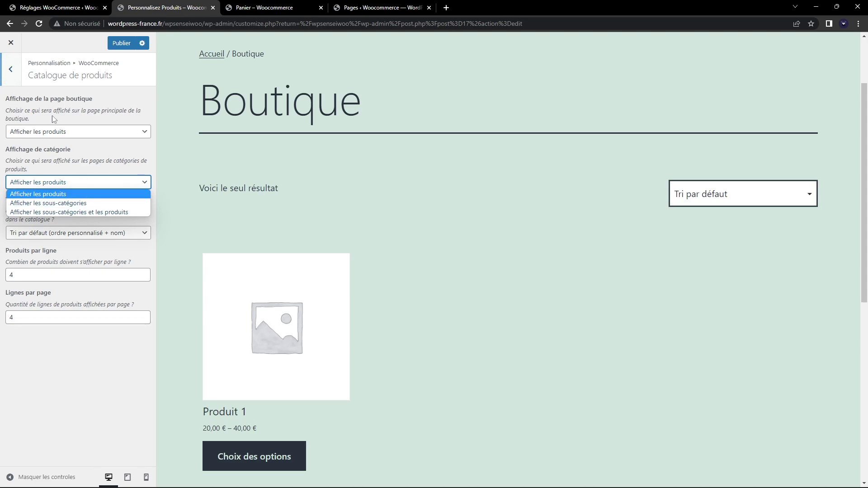
click(68, 132)
click(98, 124)
click(14, 76)
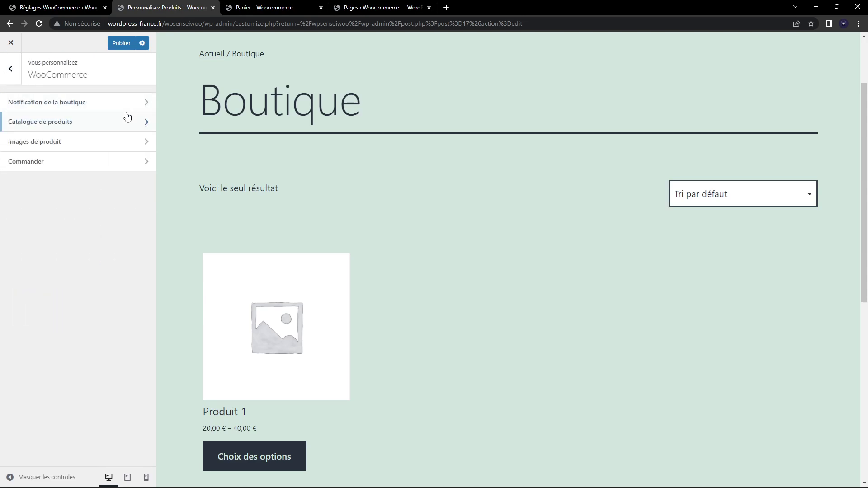
Set the product image thumbnail cropping to Personnalisé with a 4:3 ratio
click(62, 147)
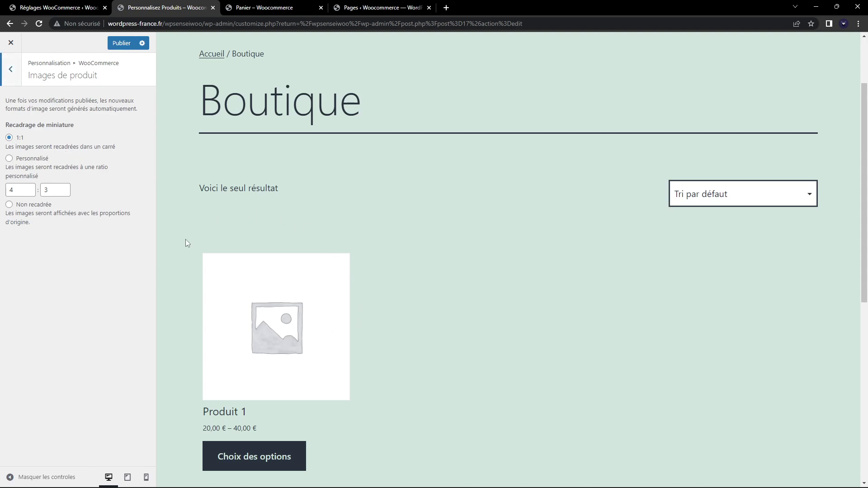
click(30, 158)
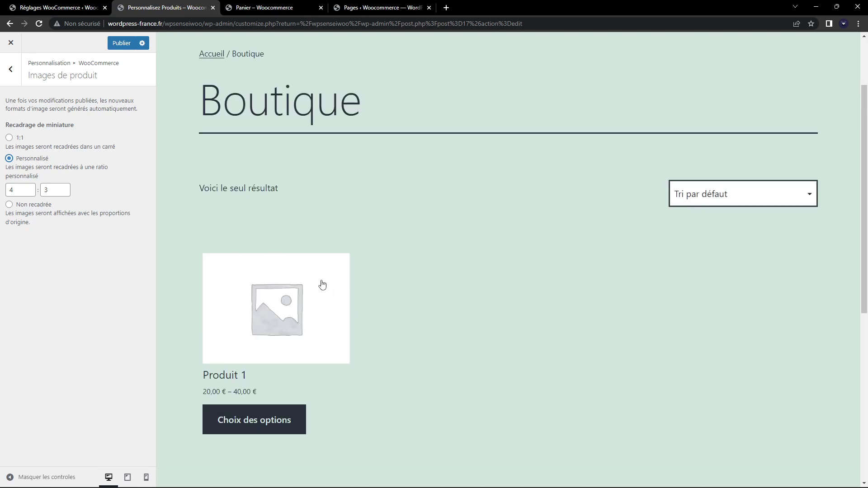
click(17, 74)
Examine the customizer's checkout field and privacy policy page options, and leave the customizer without publishing
click(85, 164)
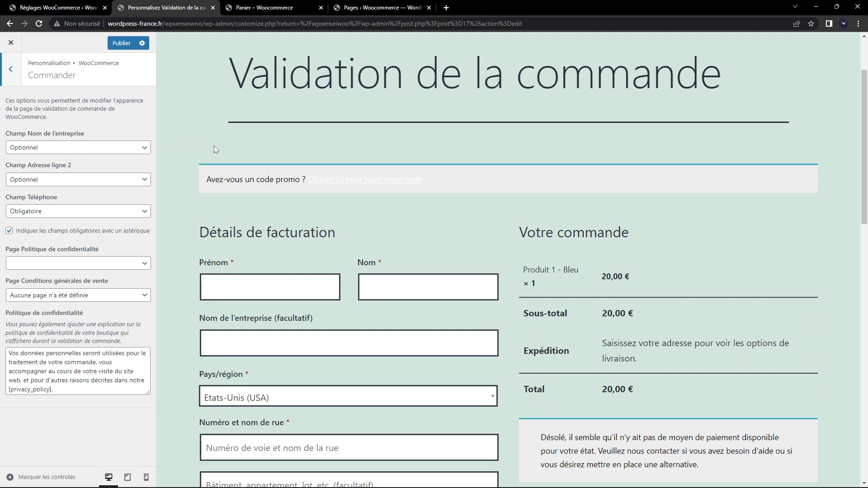
scroll(214, 149, down, 3)
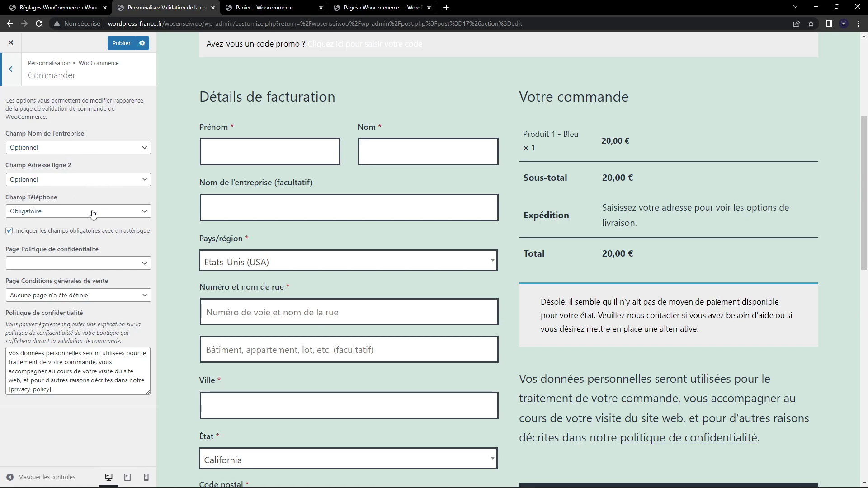
click(67, 265)
click(67, 264)
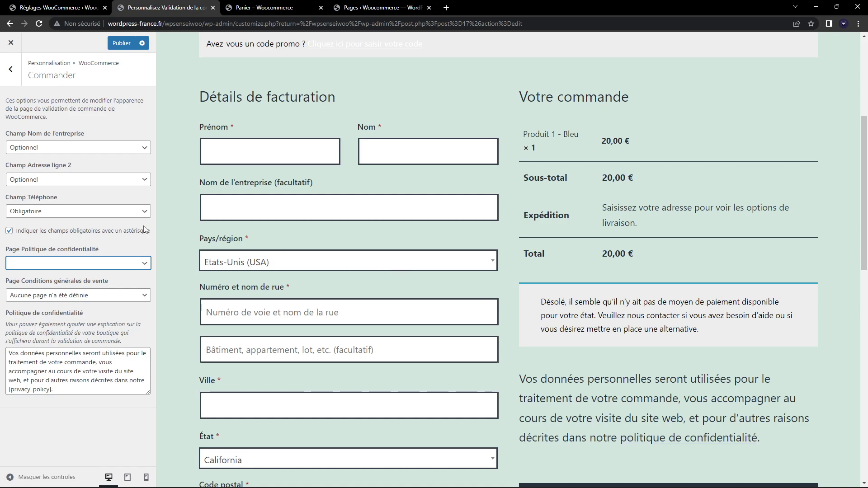
click(7, 50)
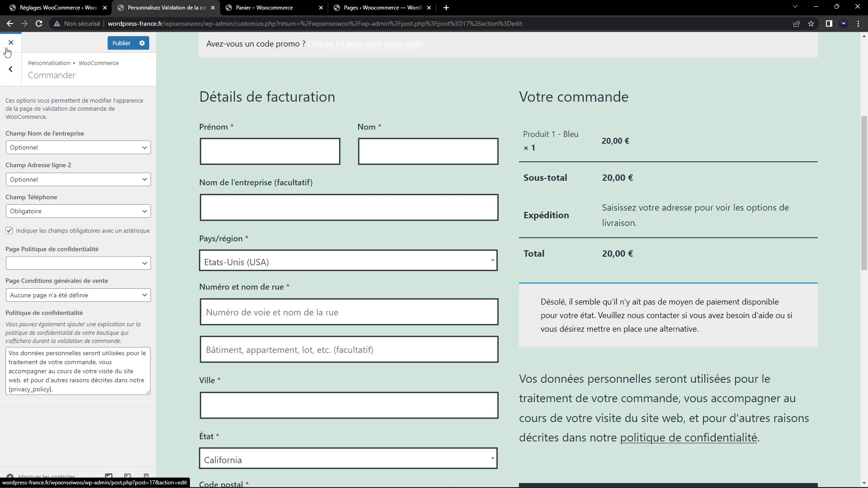
click(465, 86)
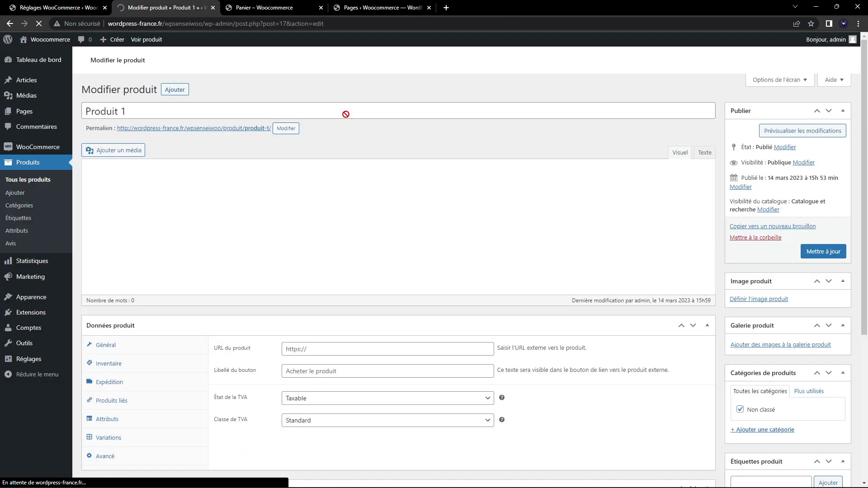